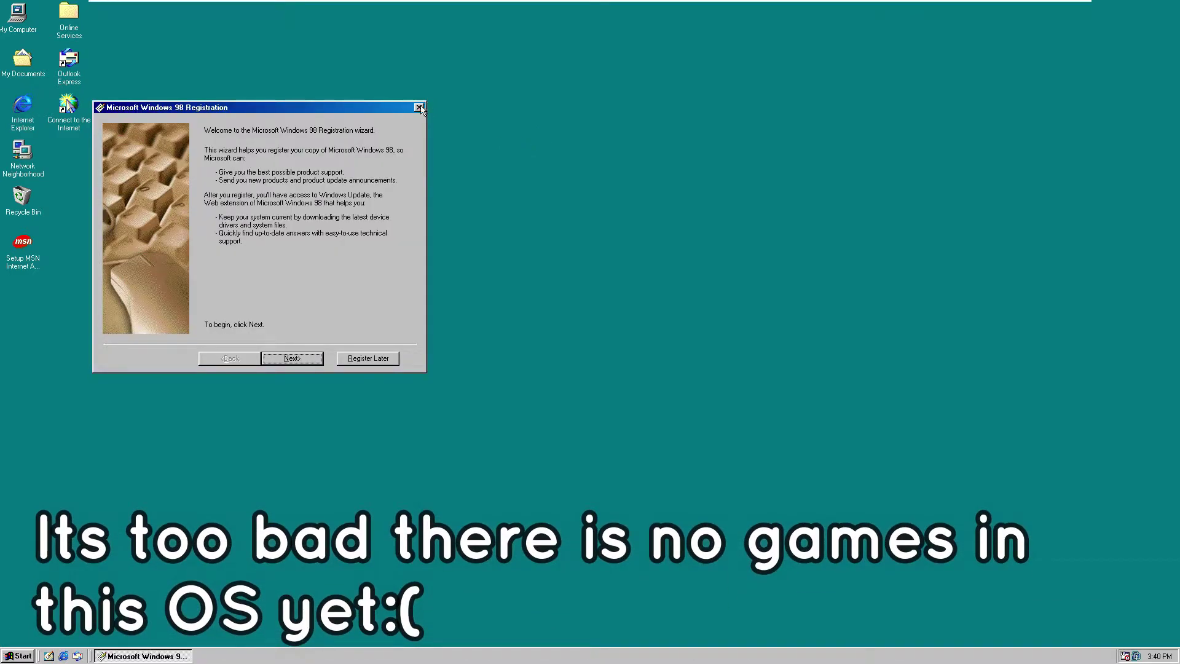
- Dismiss the Windows 98 Registration wizard and begin the MSN Internet Access setup
left_click(419, 107)
left_click(233, 283)
double_click(23, 244)
left_click(701, 440)
- Choose the Standard 300 bps Modem as the new modem and proceed through the modem installation
left_click_drag(154, 31, 523, 245)
left_click(581, 422)
left_click(582, 422)
left_click(541, 335)
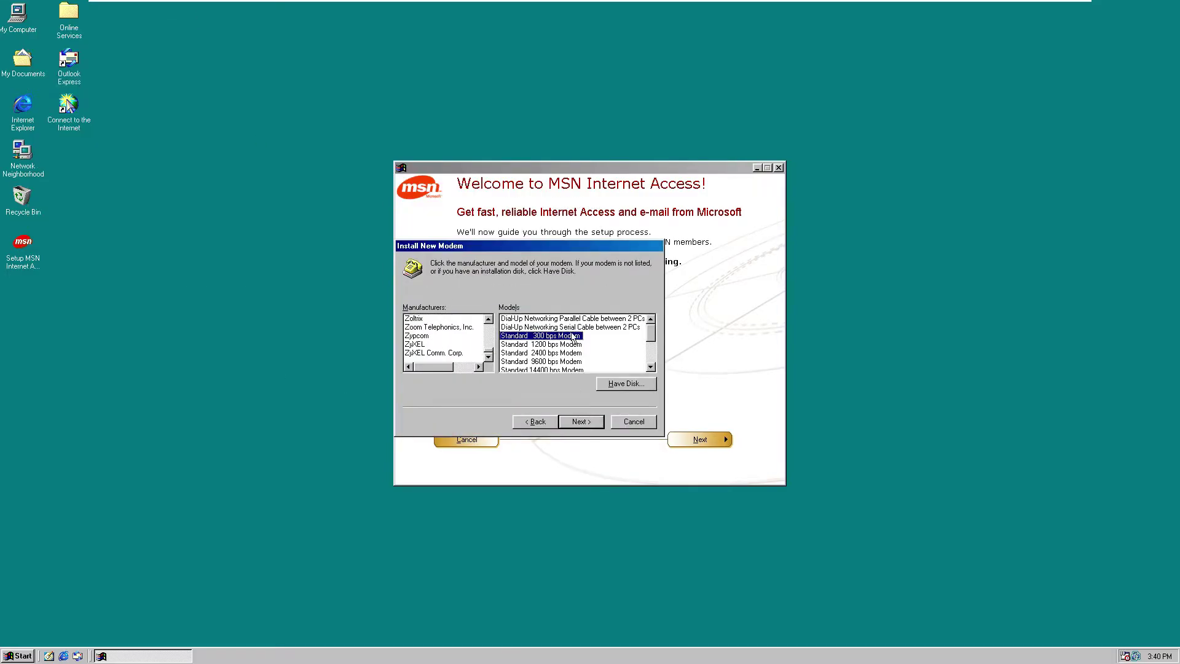
left_click(581, 421)
left_click(584, 422)
left_click(677, 11)
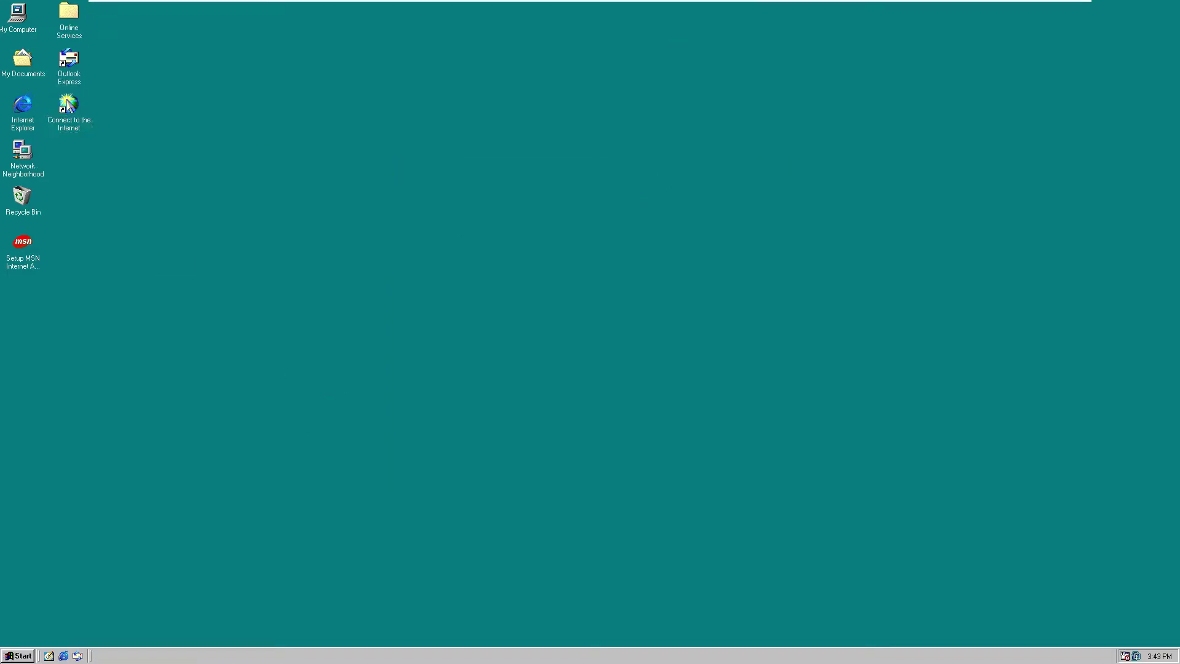
- Open Internet Options from the Control Panel
left_click(18, 656)
mouse_move(82, 534)
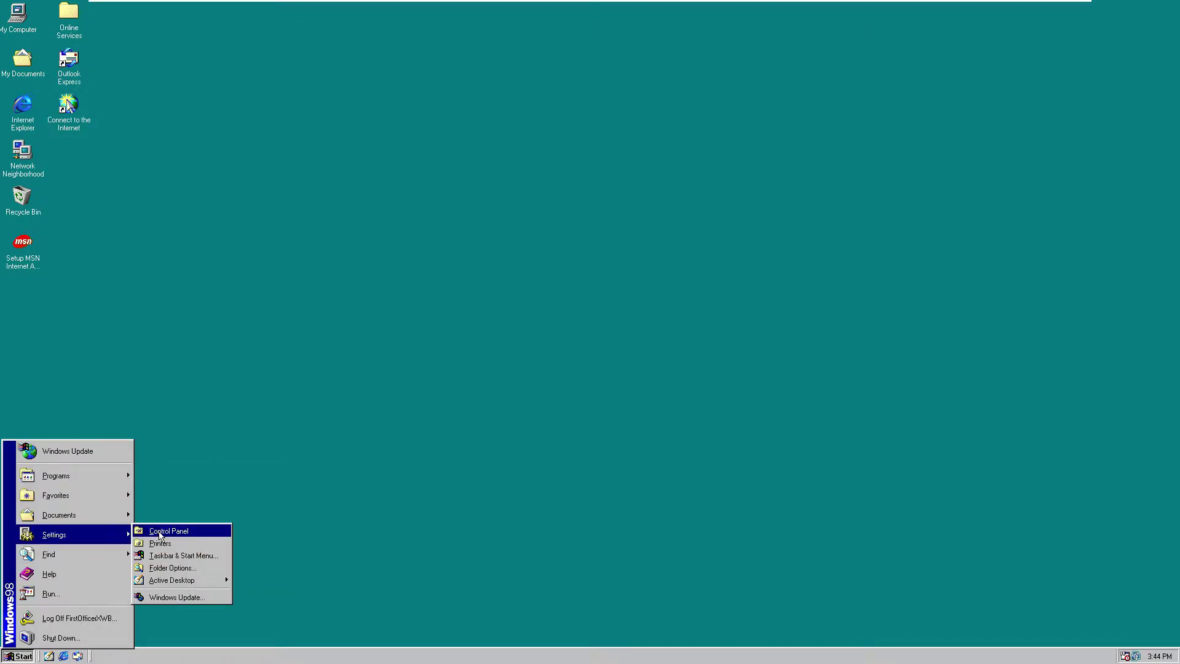
left_click(162, 534)
double_click(591, 253)
- Run the Internet Connection Wizard to the end without setting up an Internet mail account
left_click_drag(130, 60, 318, 215)
left_click(325, 236)
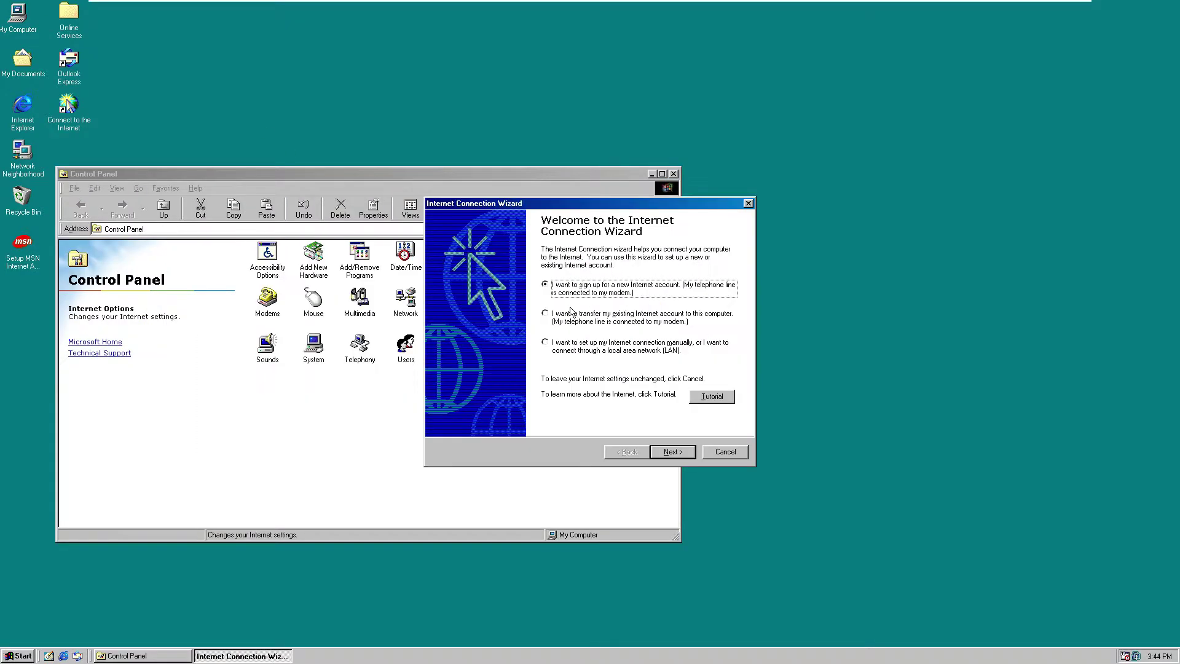
left_click(673, 452)
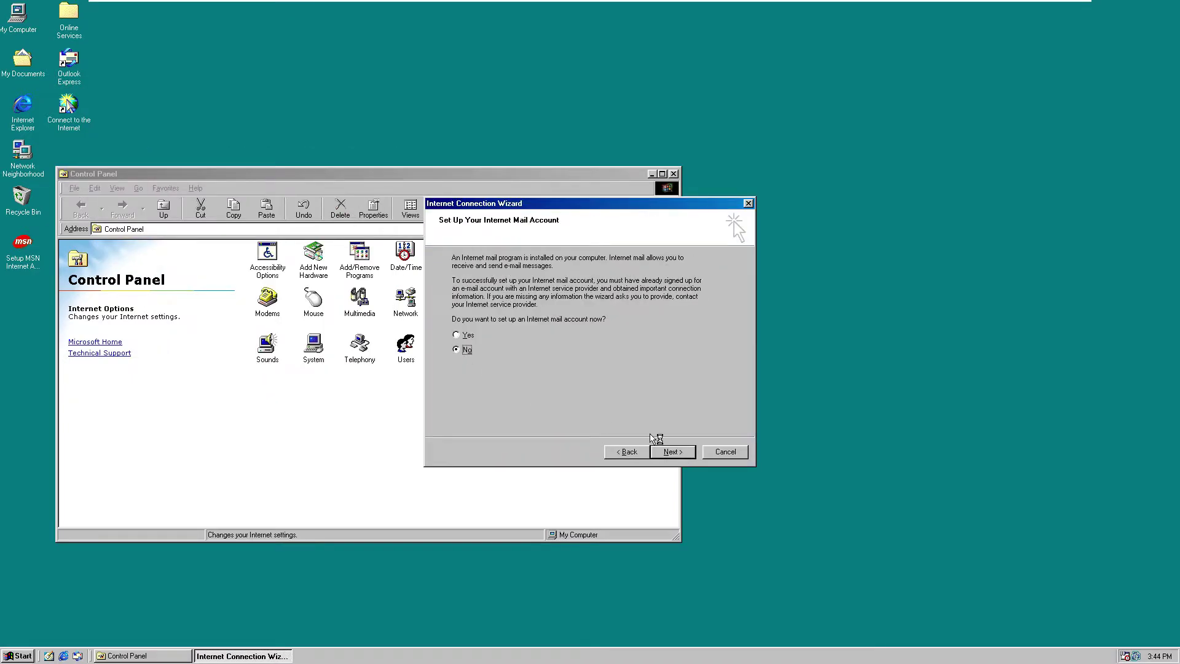
left_click(669, 451)
left_click(669, 451)
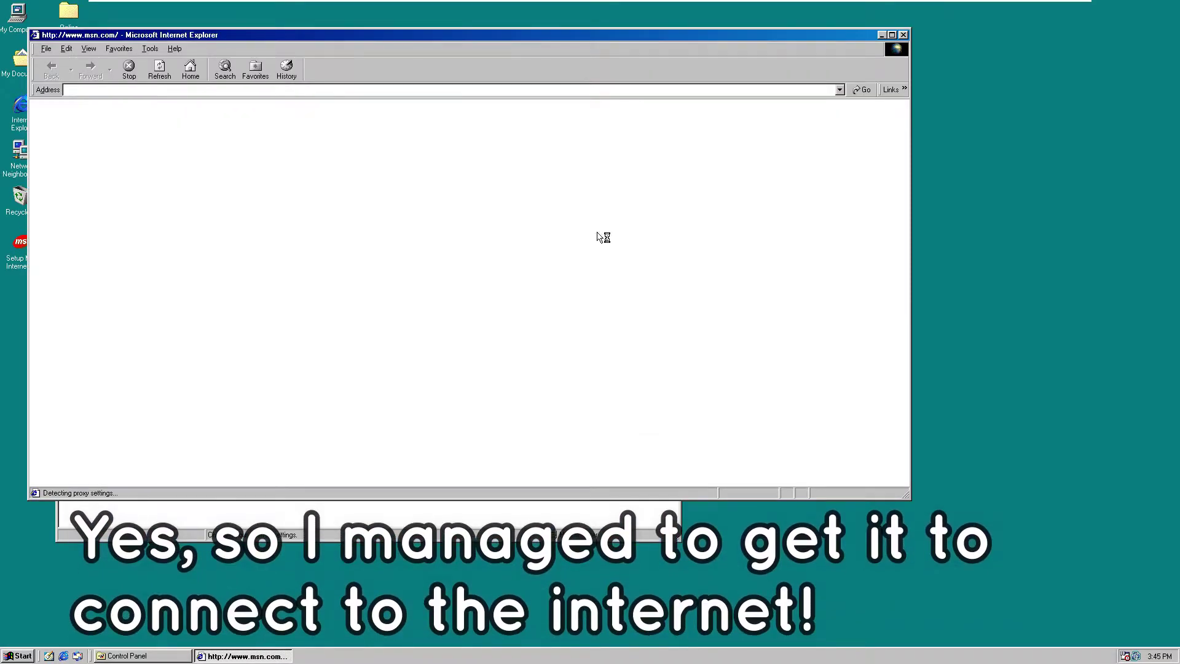
- Move the Internet Explorer window clear of the Control Panel and close the Control Panel
left_click_drag(440, 41, 614, 107)
left_click(127, 158)
left_click(122, 175)
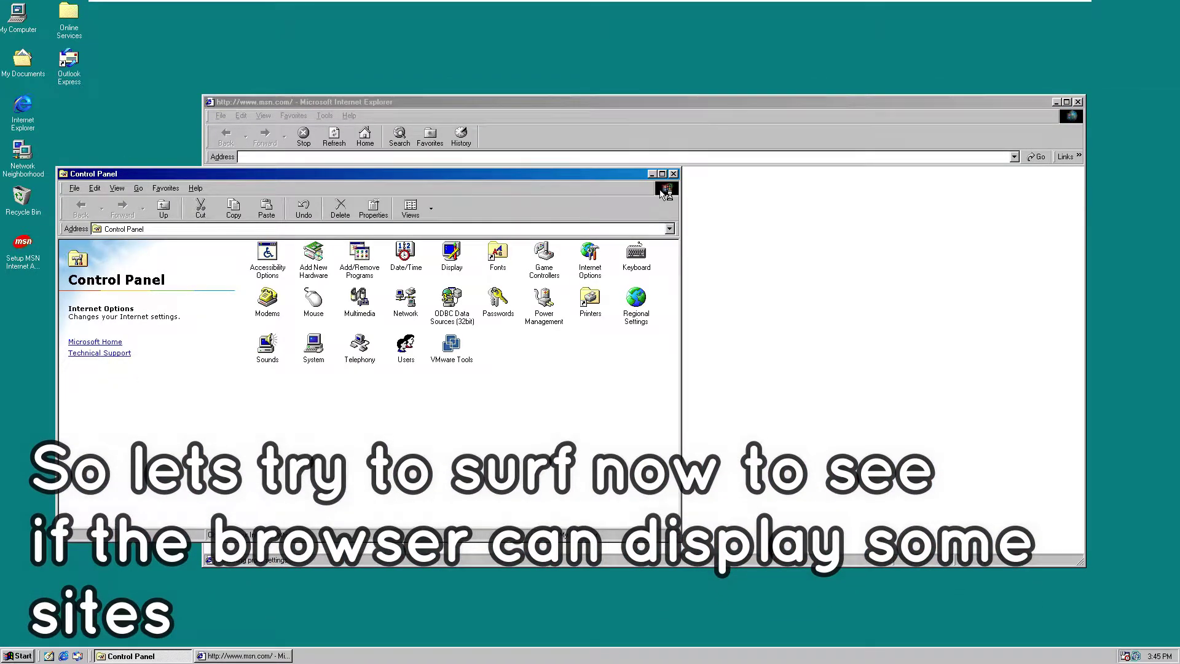
left_click(673, 174)
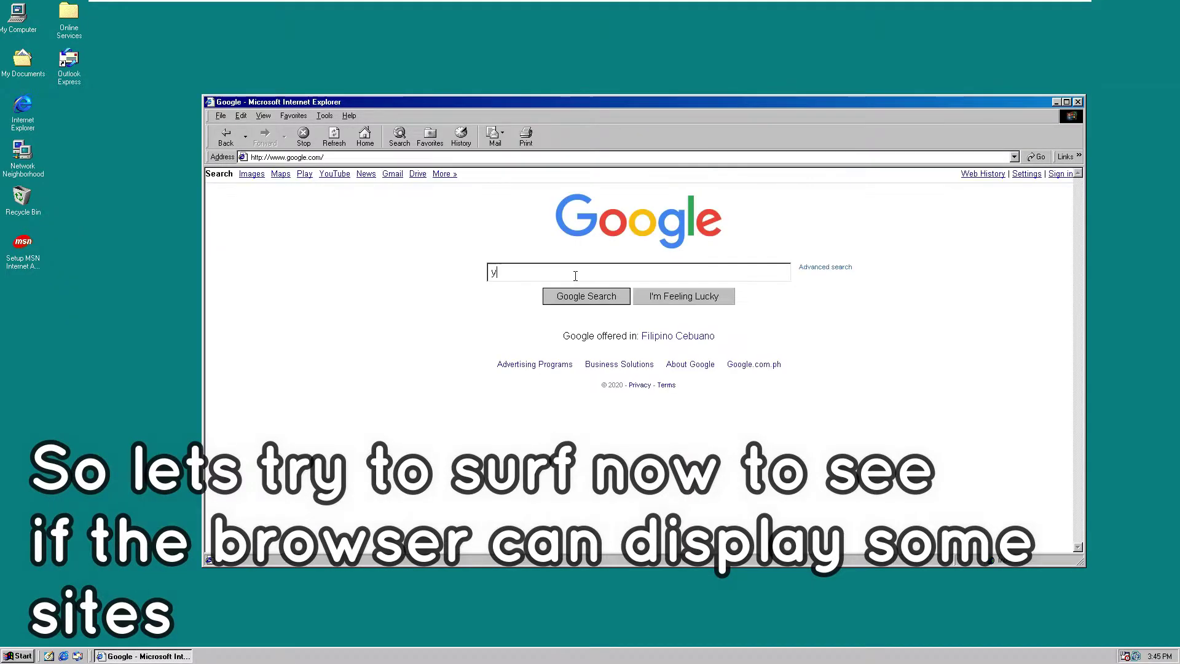
- Search Google for "youtube", allowing information to be sent and suppressing that message in the future
type("youtube")
key("Return")
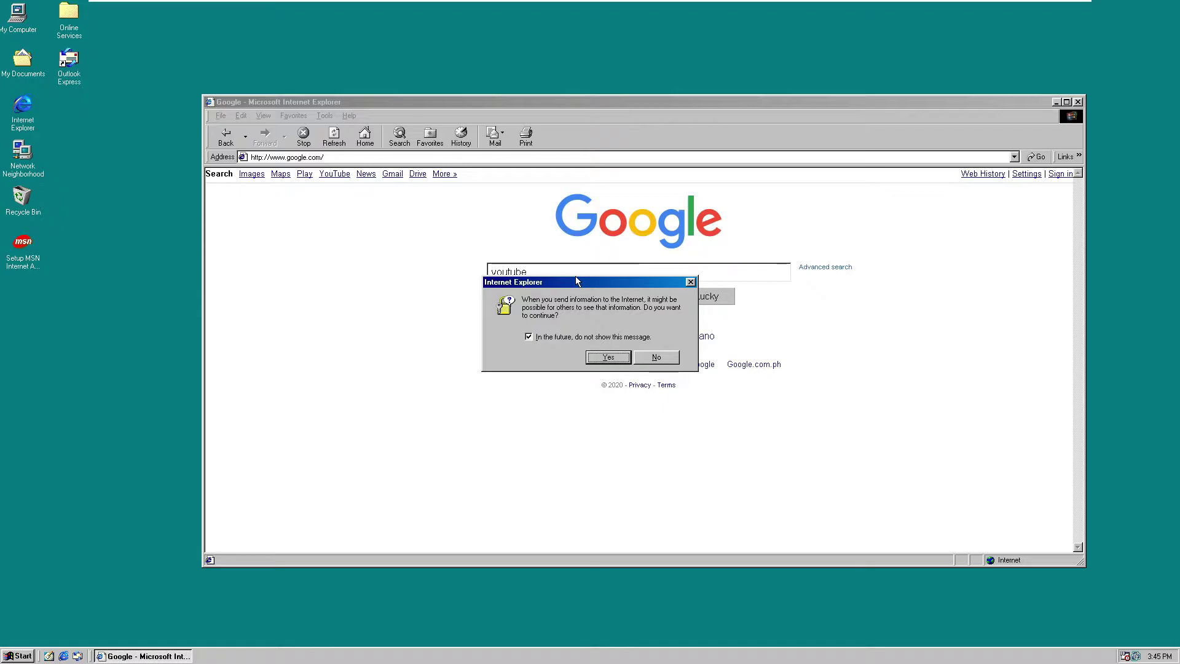
left_click(608, 357)
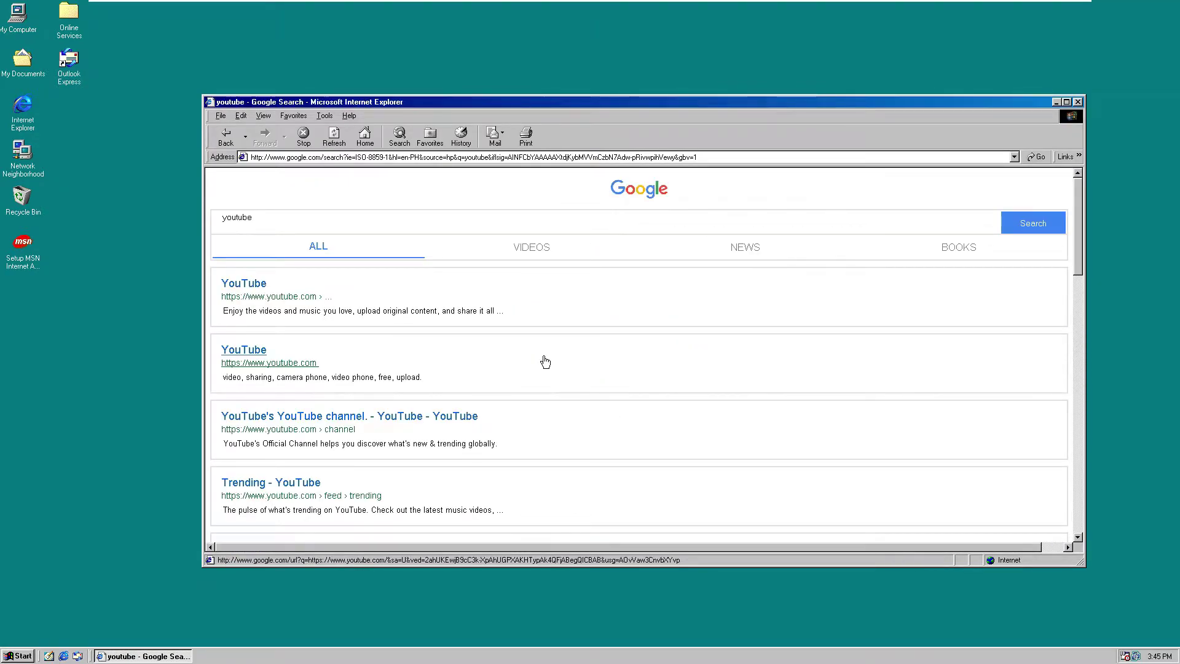
- Try to open the first YouTube result over a secure connection, and reload the page
left_click(268, 291)
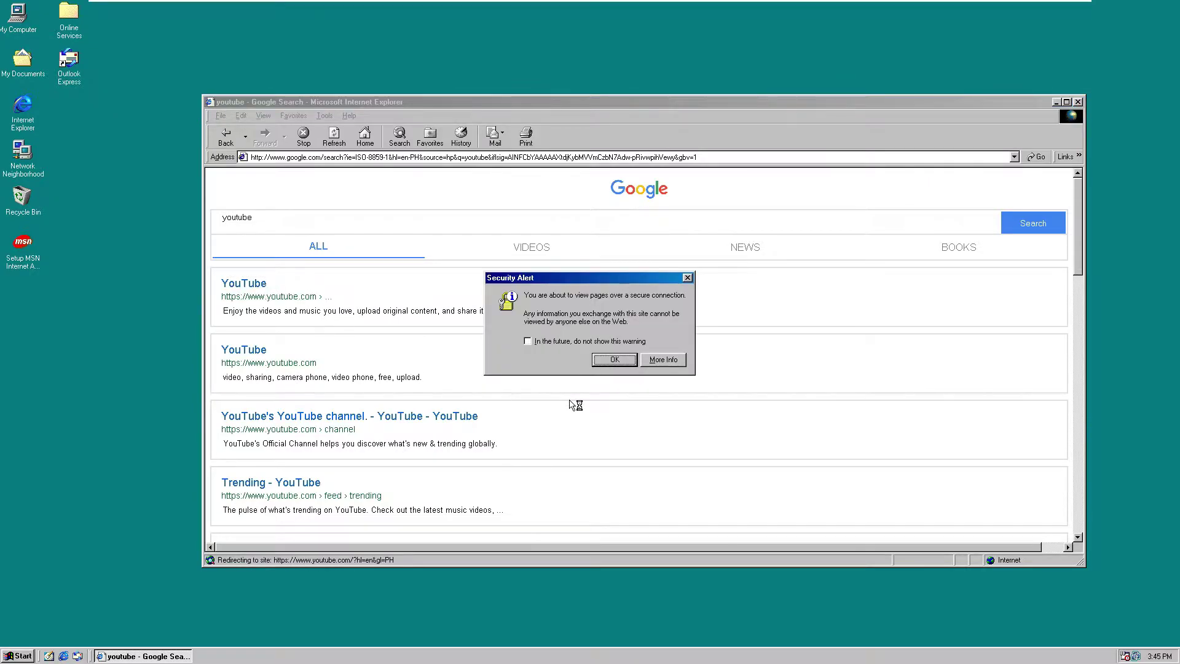
left_click(612, 359)
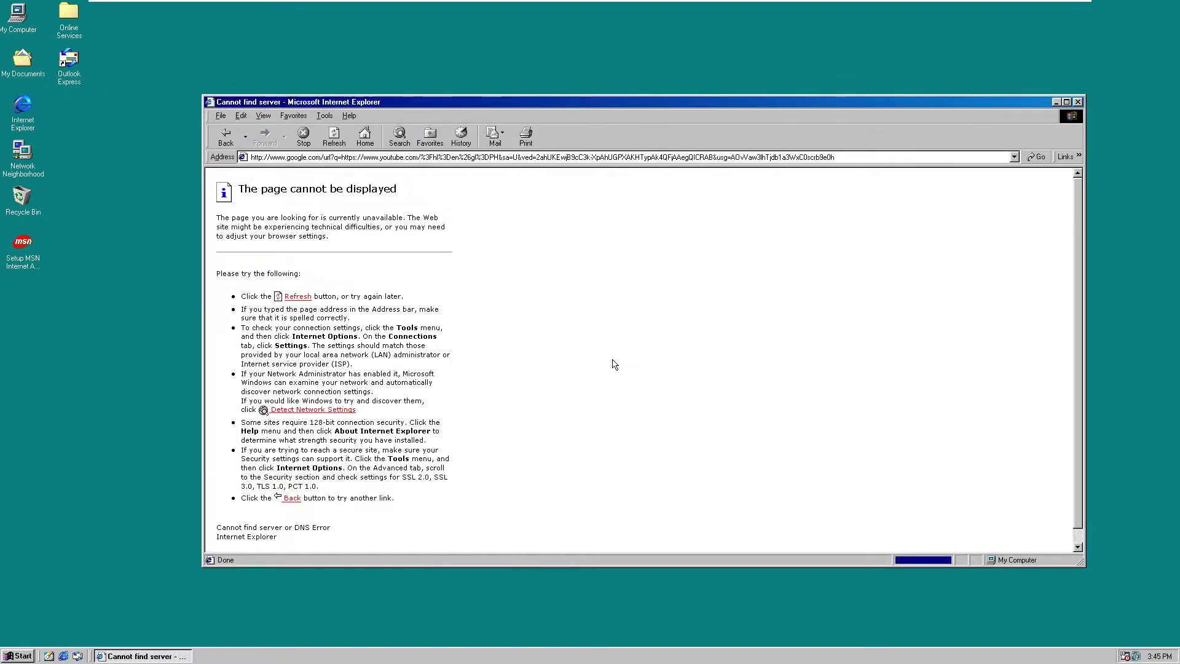
left_click(333, 147)
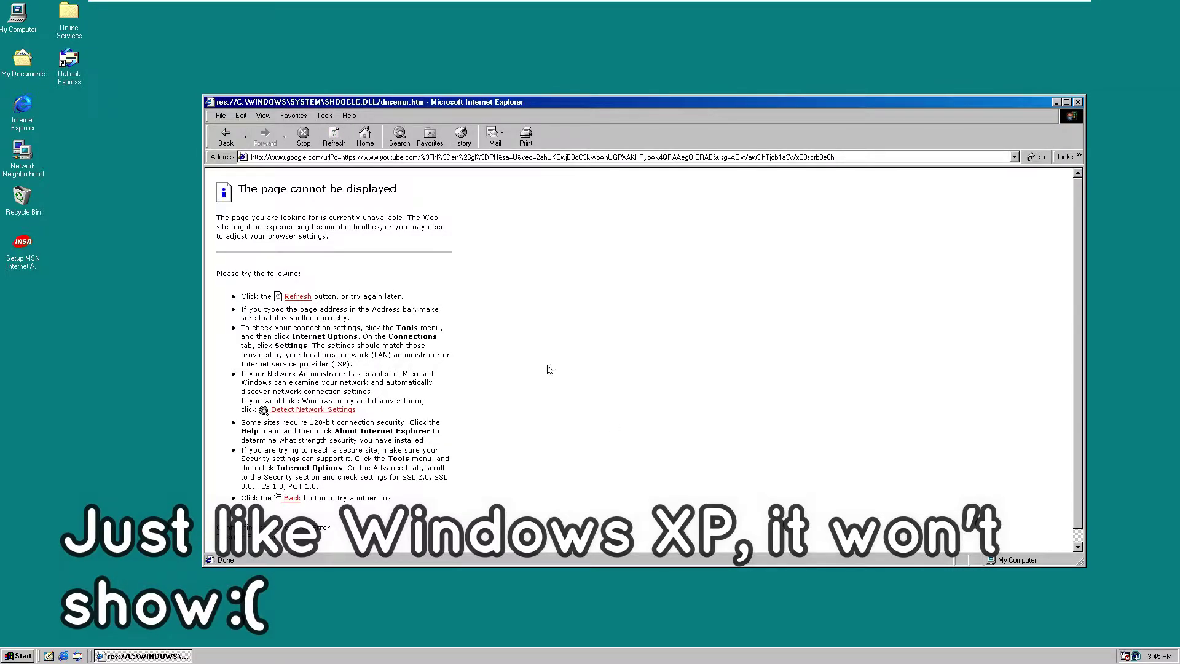
- Return to the Google results, search for "y8" instead, and turn AutoComplete on
left_click(220, 116)
left_click(294, 116)
left_click(238, 141)
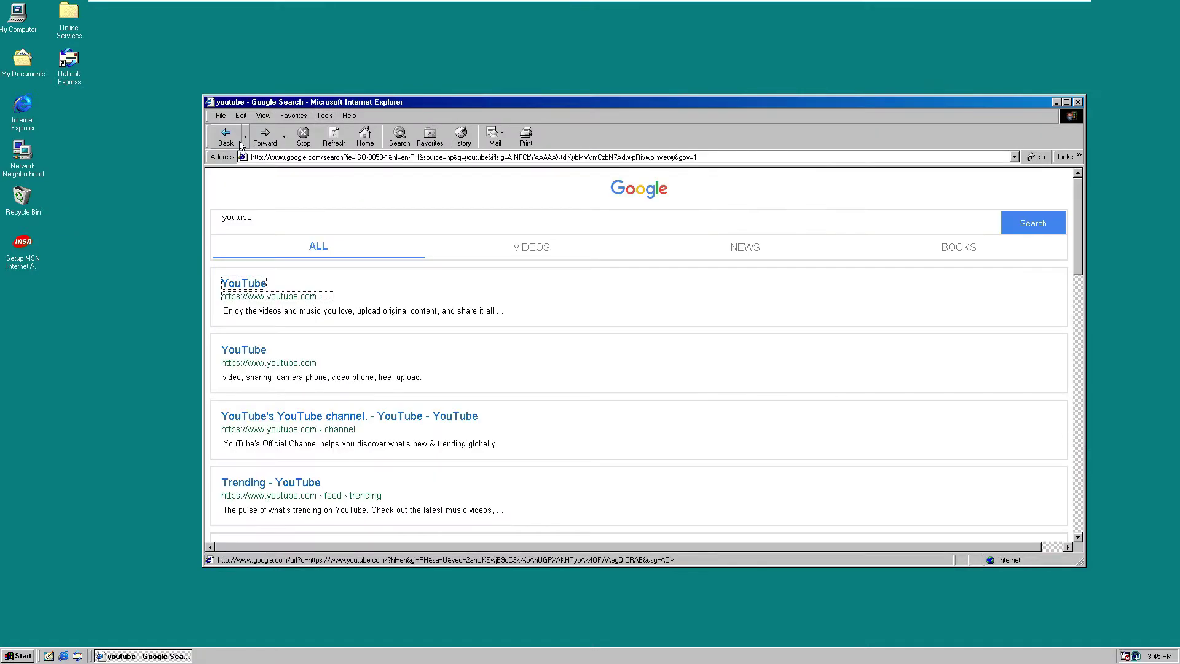
key("BackSpace")
type("y8")
key("Return")
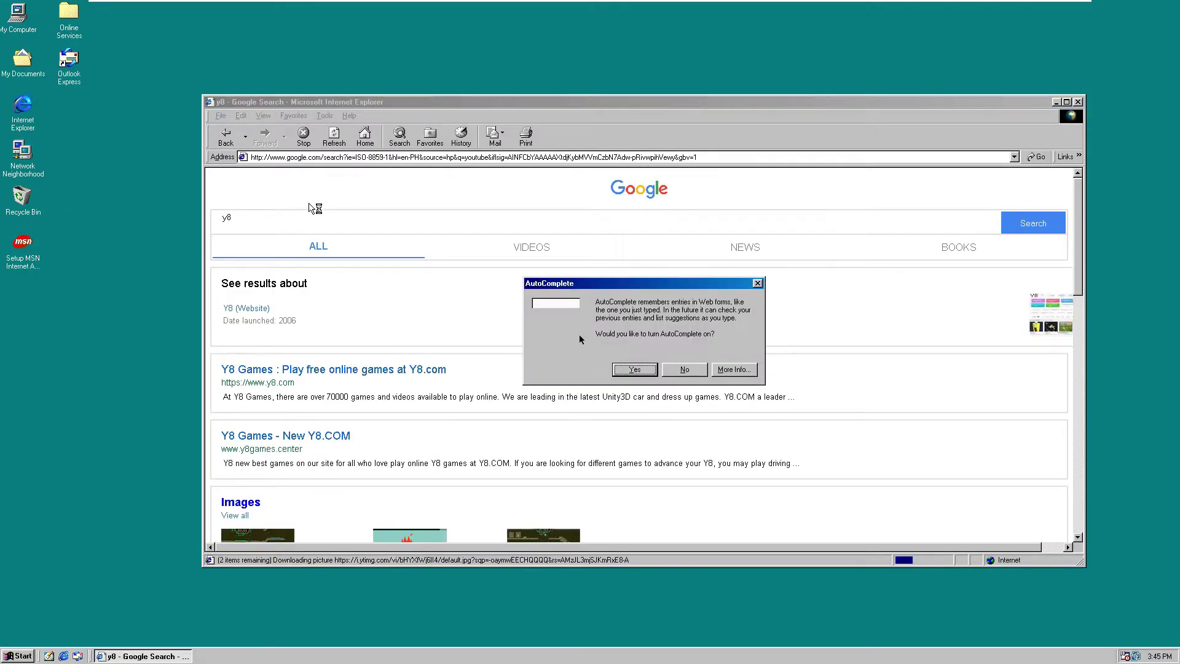
left_click(635, 371)
- Try to open the Y8 Games site from the search results, and reload the page
left_click(373, 383)
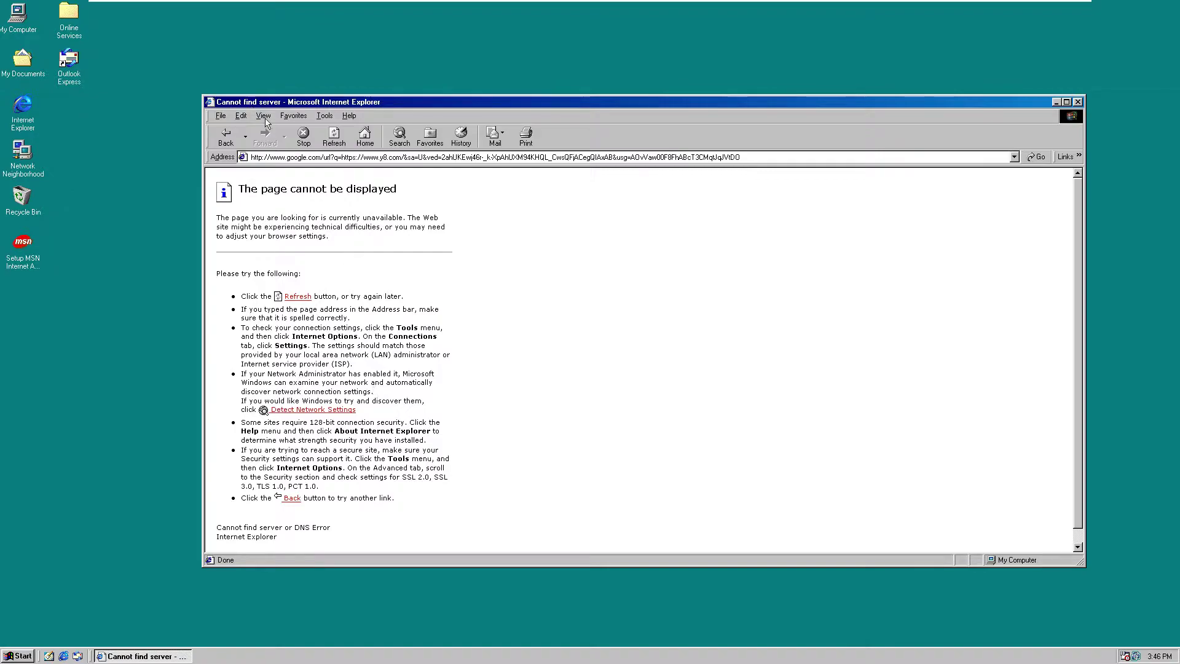
left_click(334, 137)
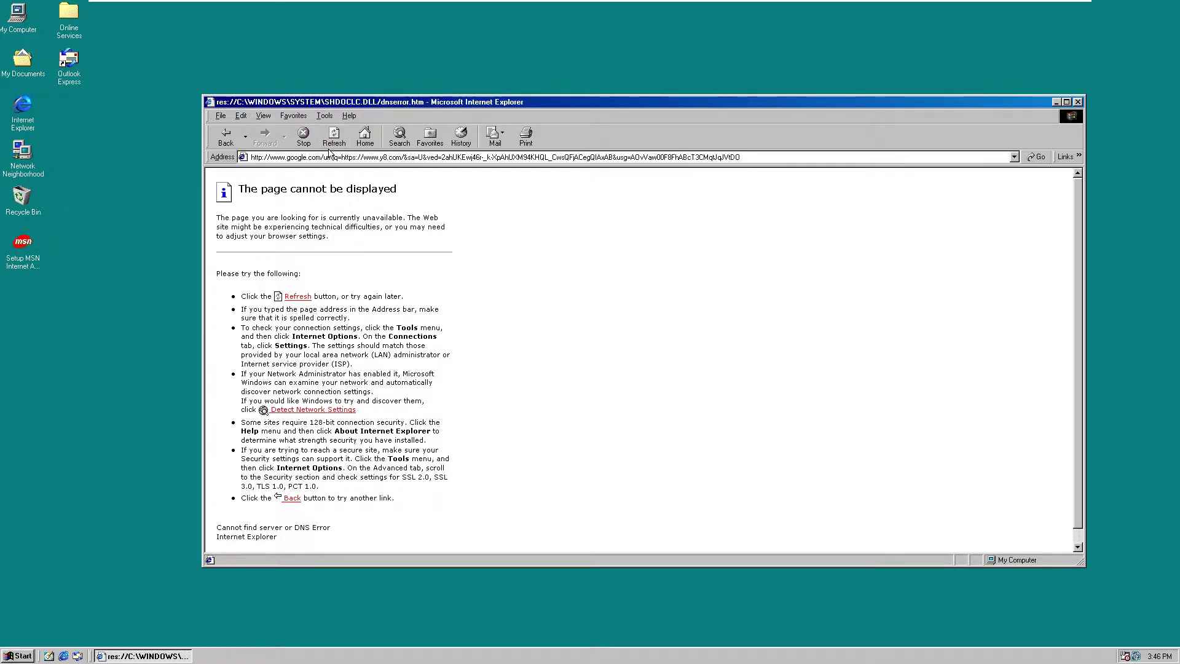
- Go back to the MSN Philippines home page and look through its news sections
left_click(232, 142)
left_click(232, 143)
left_click(232, 143)
left_click(232, 142)
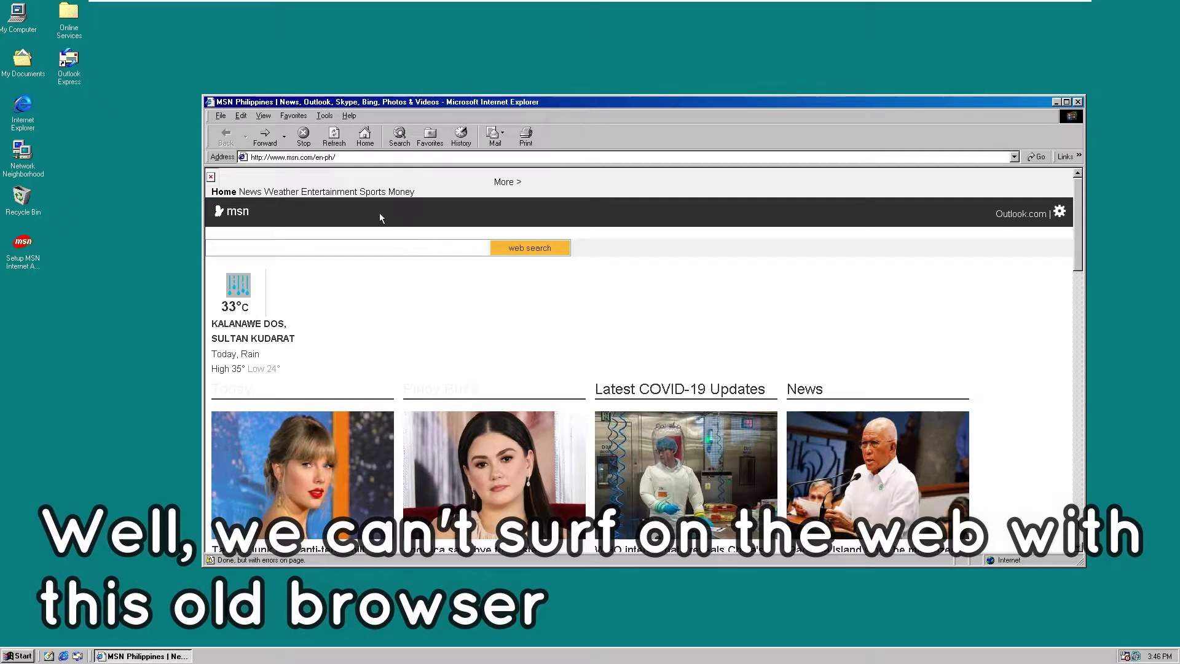
scroll(332, 253, "down", 10)
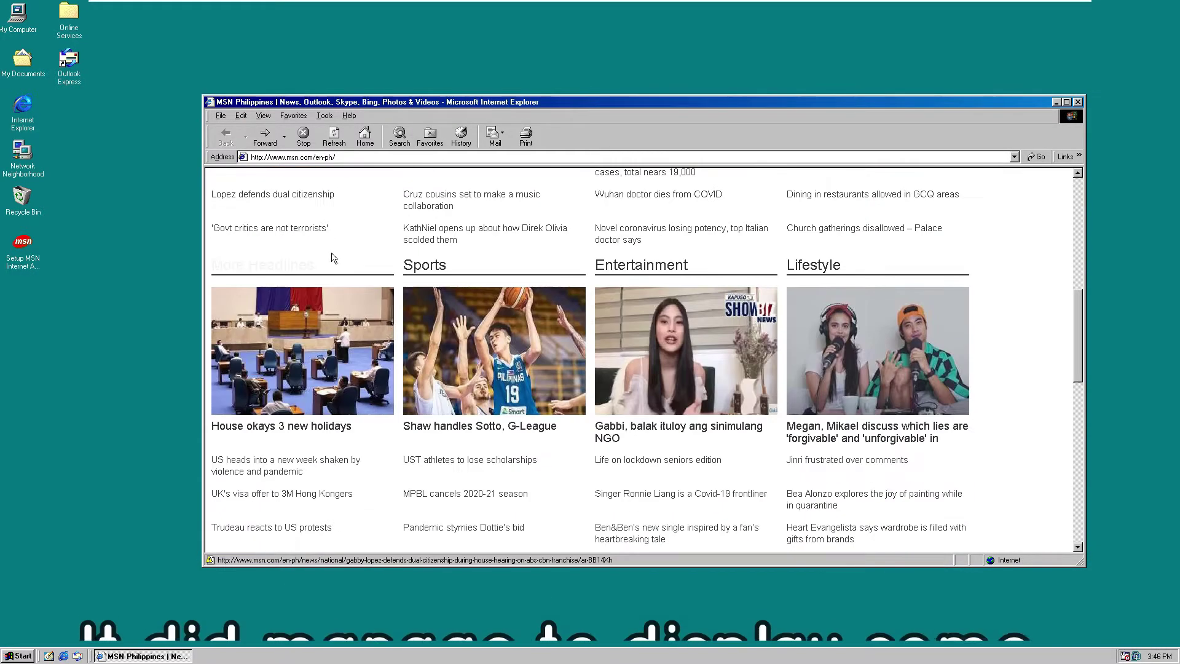
scroll(332, 258, "down", 4)
scroll(332, 255, "up", 14)
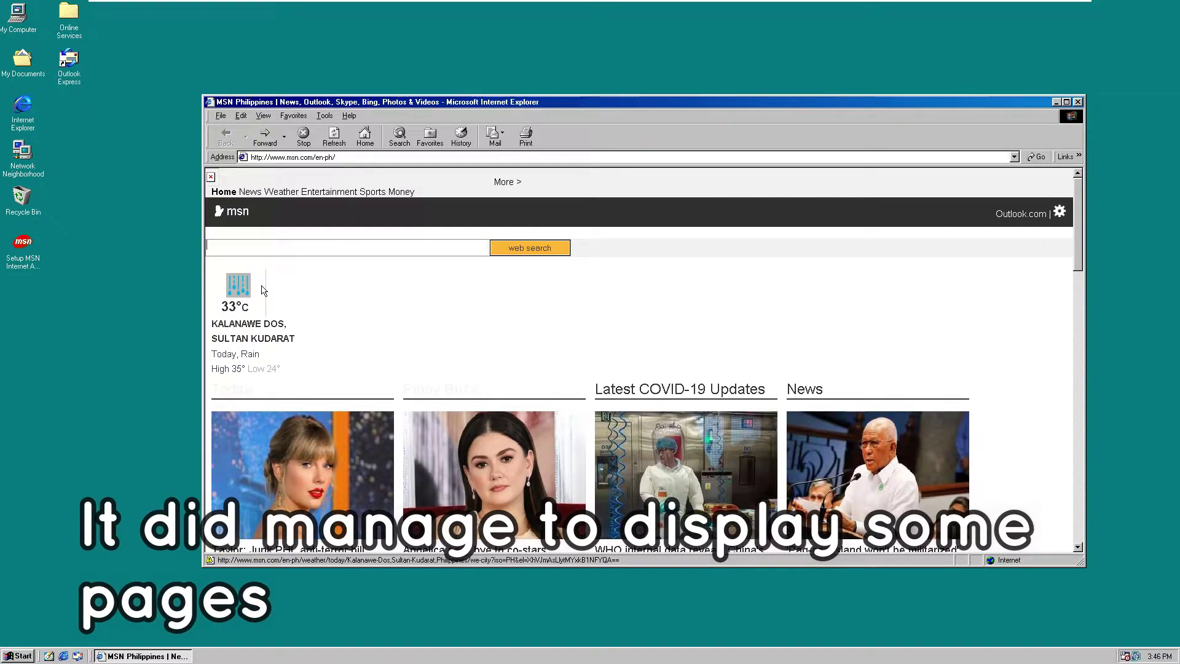
- Search for "google" from the MSN page, try the Google result, and close the browser
type("google")
key("Return")
scroll(444, 414, "down", 3)
scroll(444, 415, "up", 3)
left_click_drag(297, 390, 308, 389)
left_click(310, 390)
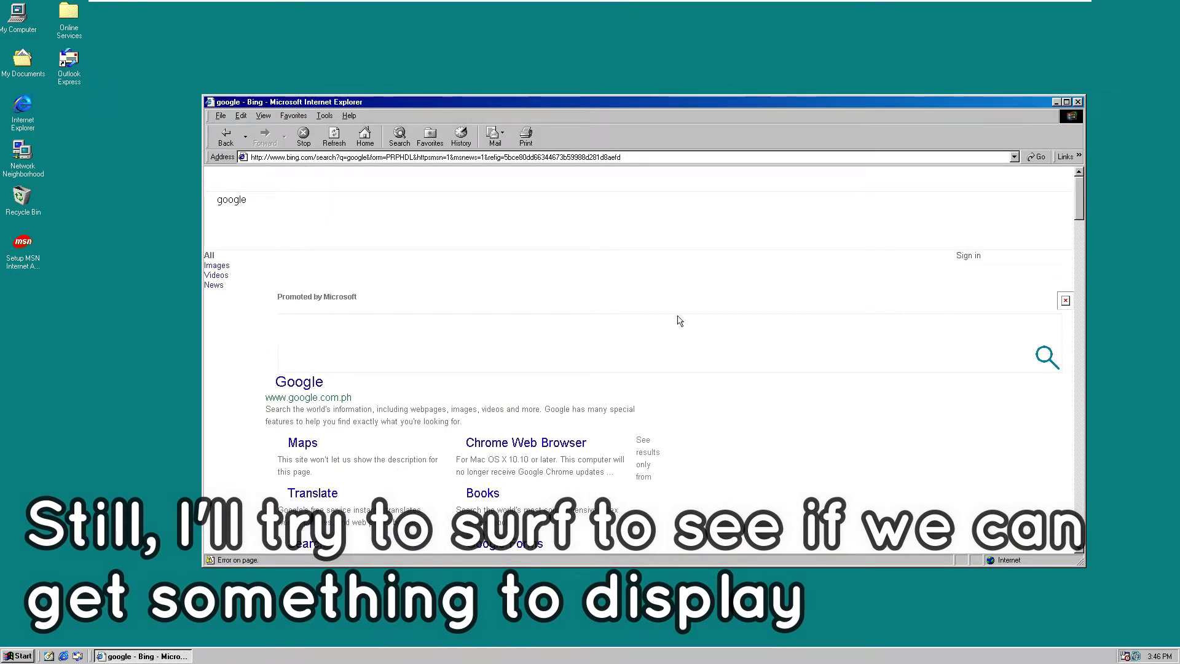
left_click(1077, 102)
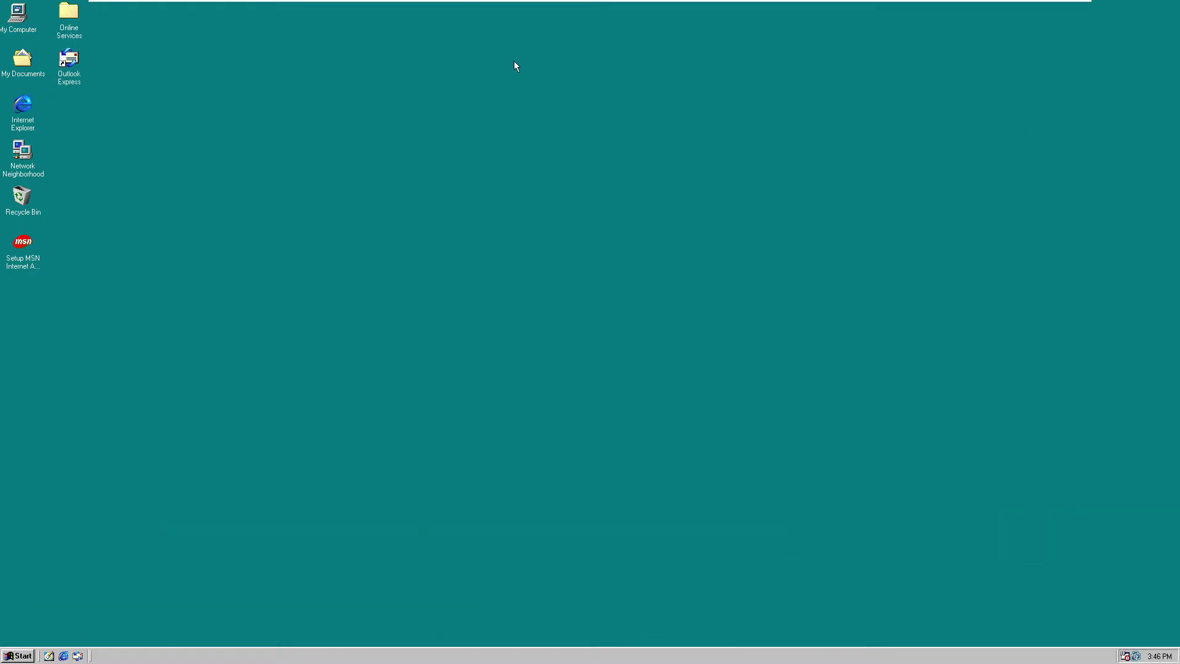
- Try to load the Windows Update site, and close the browser window
left_click(24, 656)
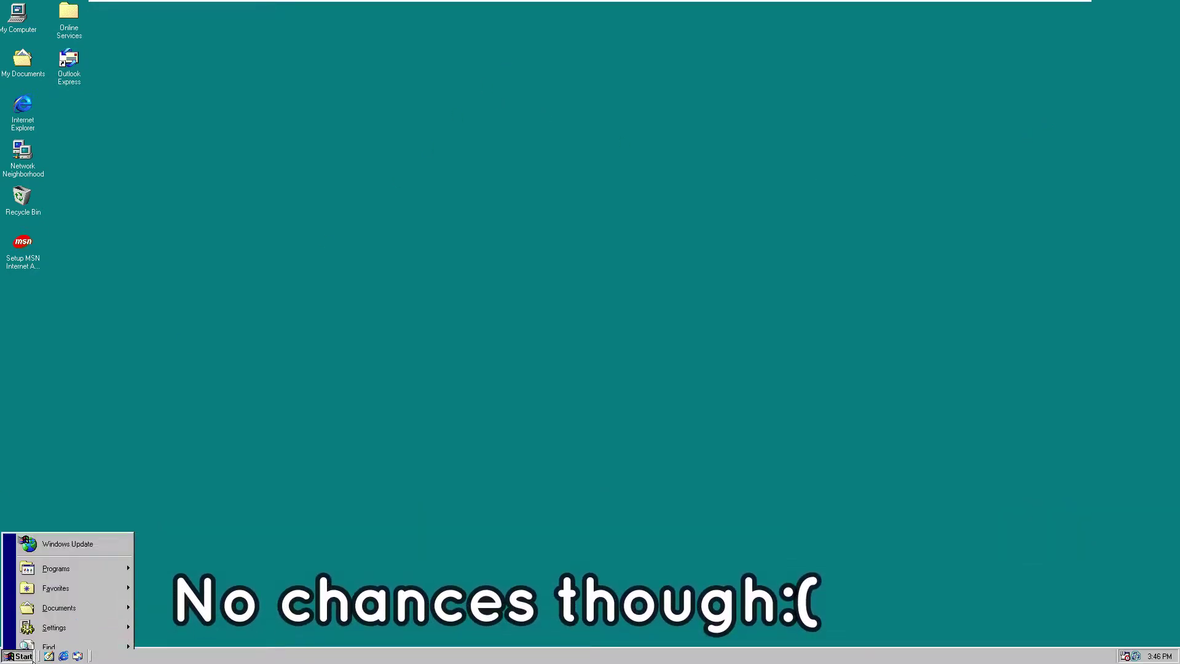
left_click(77, 453)
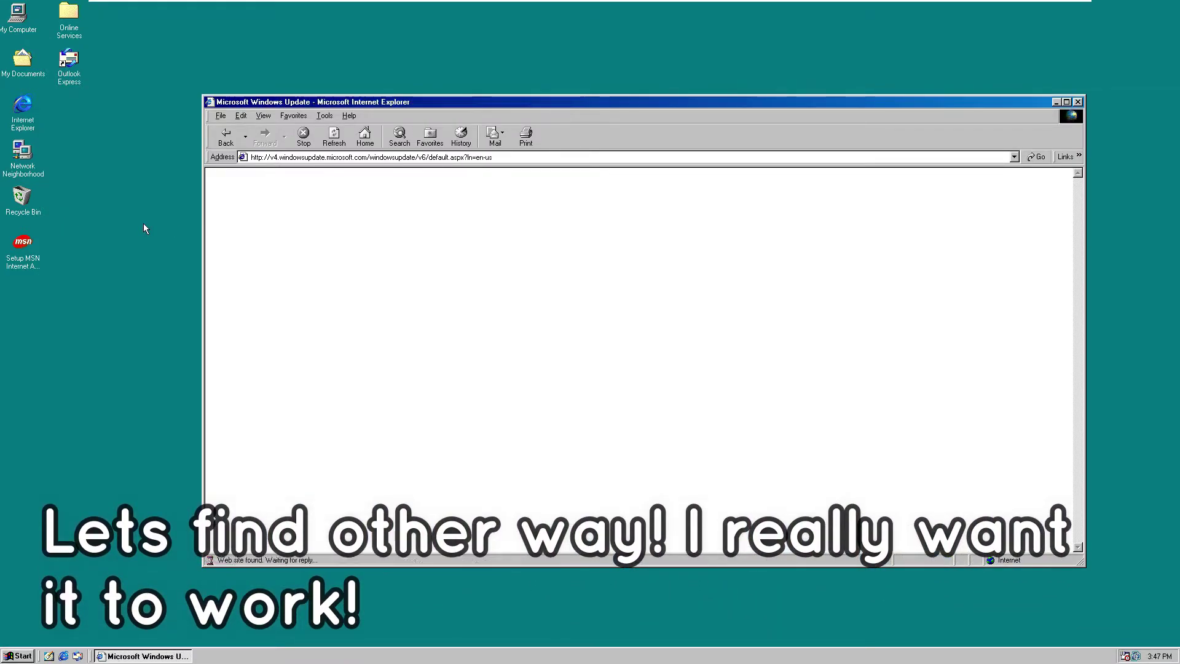
left_click(1079, 102)
- Check the My Pictures folder in My Documents and Network Neighborhood, closing each window
double_click(16, 66)
double_click(316, 197)
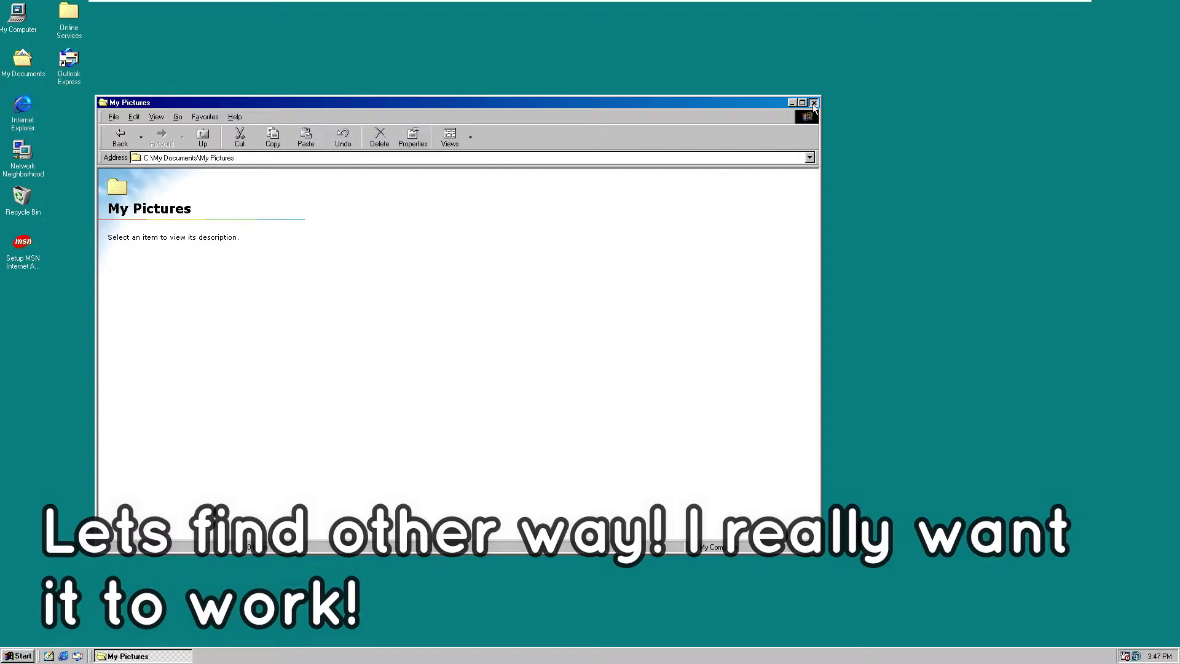
left_click(813, 103)
double_click(23, 157)
left_click(829, 119)
- Try to connect to MSN via LAN with the MSN Internet Access setup, and close the setup
double_click(22, 246)
left_click(694, 436)
left_click(356, 310)
left_click(578, 438)
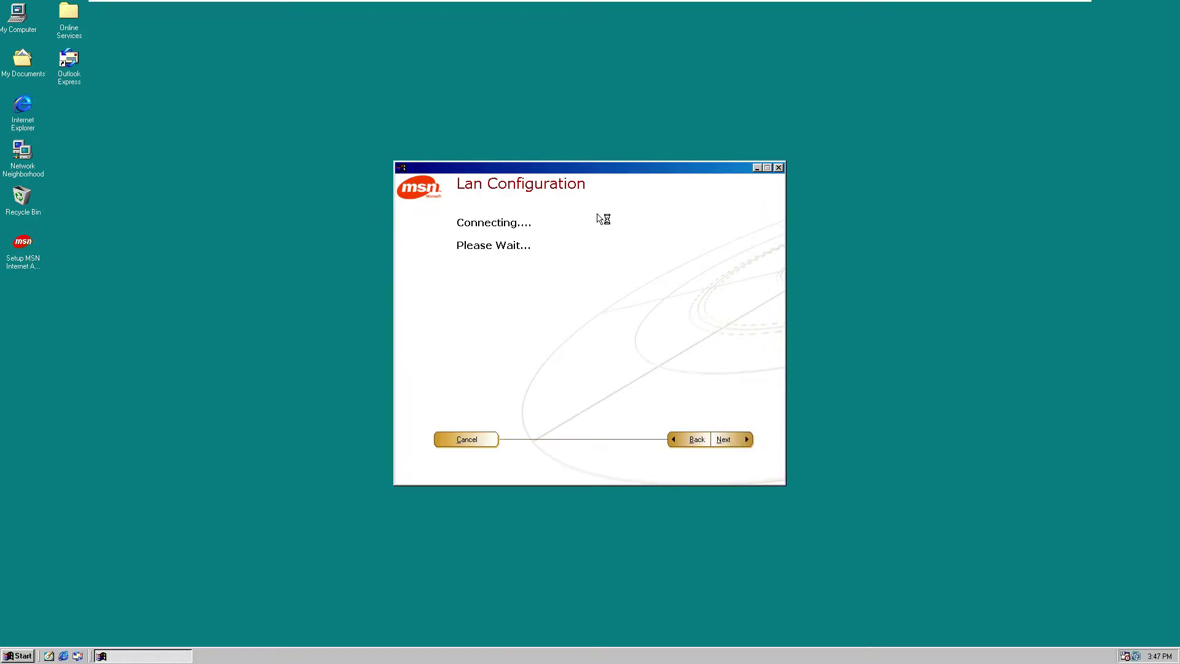
left_click(782, 168)
- Launch AT&T WorldNet Service from the online services, start the sign-up, and accept its service terms
left_click(18, 656)
mouse_move(120, 478)
mouse_move(181, 486)
left_click(263, 507)
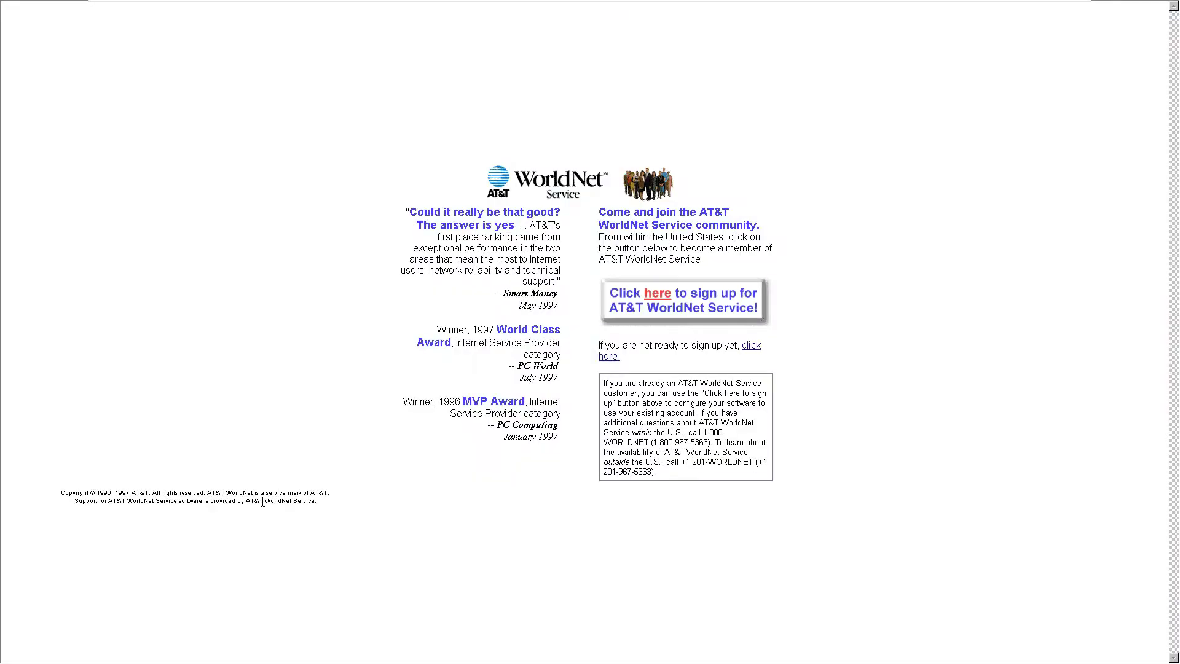
left_click(657, 298)
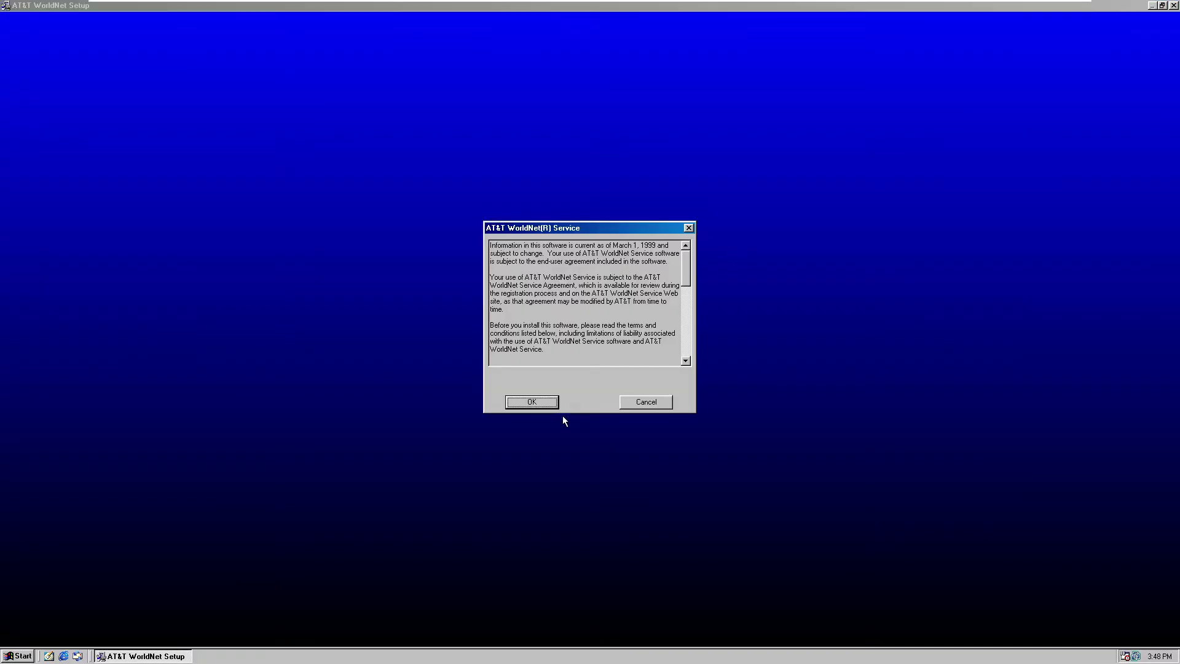
left_click(545, 381)
- Try to continue the AT&T WorldNet setup, exit it before completion, and close its software folder
left_click(616, 414)
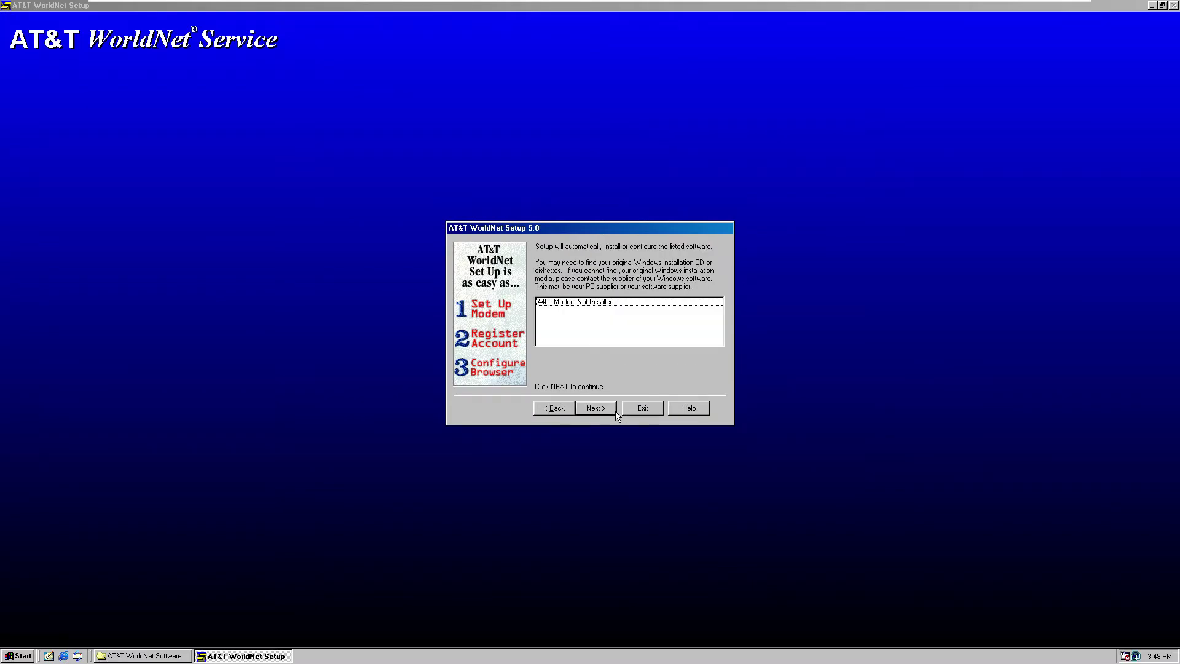
left_click(616, 411)
left_click(288, 228)
left_click(623, 368)
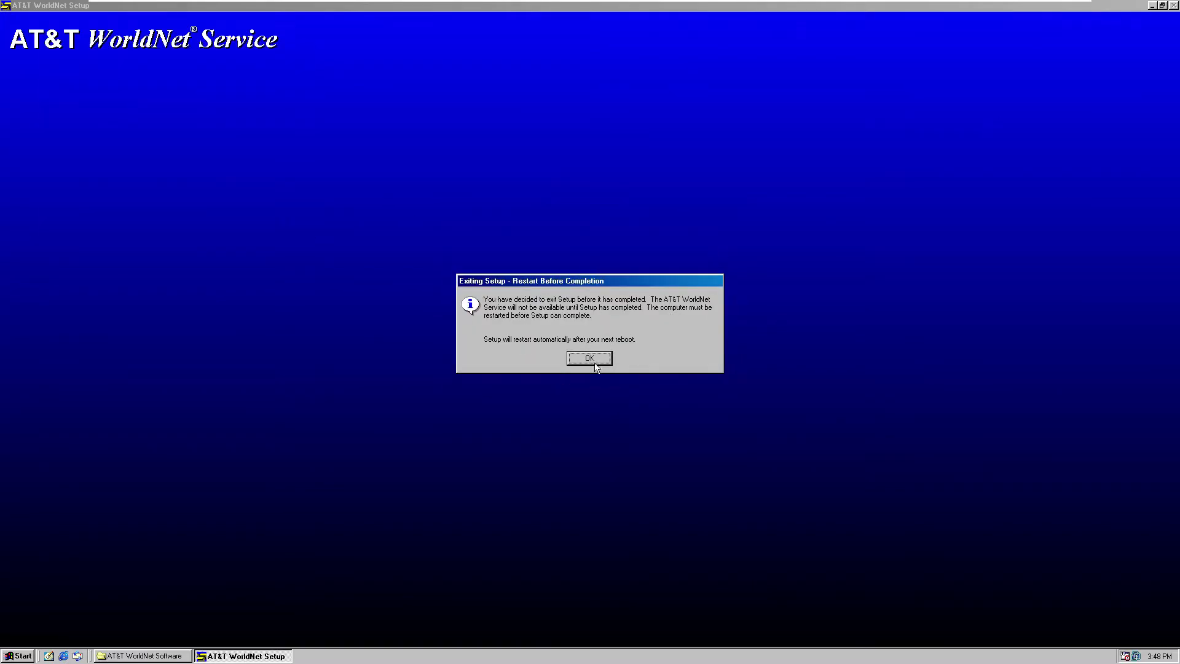
left_click(594, 364)
left_click_drag(418, 35, 486, 68)
left_click(746, 34)
- Open Windows Explorer and examine the Windows folder and the Control Panel items
left_click(18, 656)
mouse_move(109, 474)
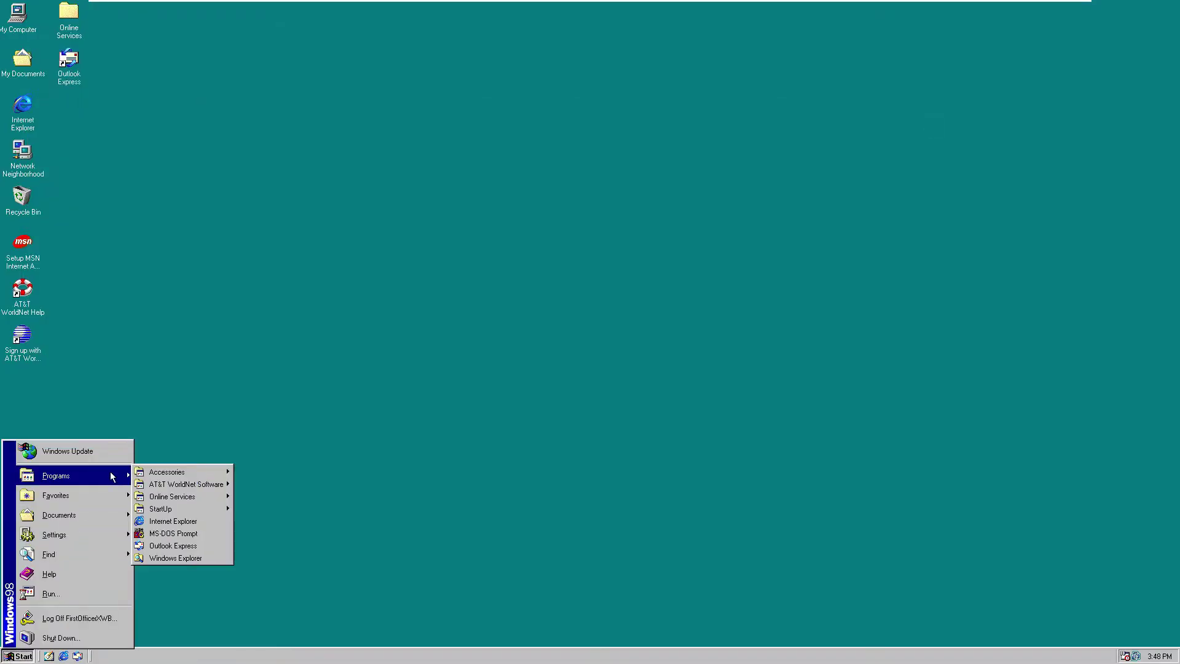
left_click(201, 558)
left_click_drag(259, 63, 377, 132)
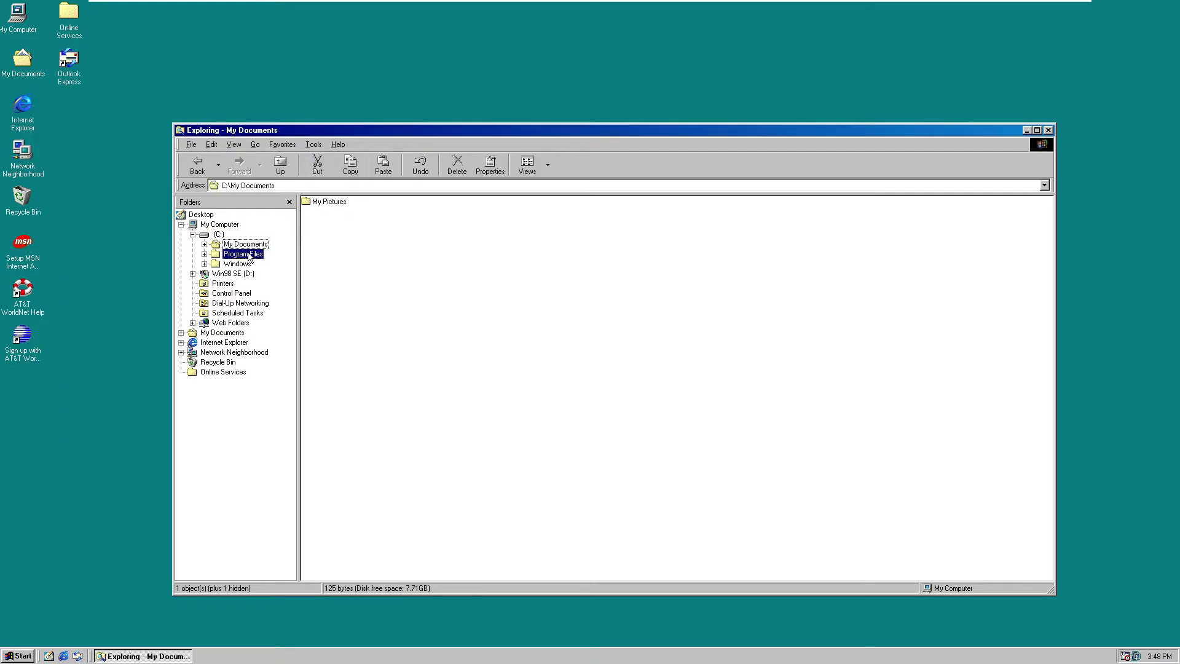
left_click(243, 264)
left_click(204, 263)
left_click(231, 293)
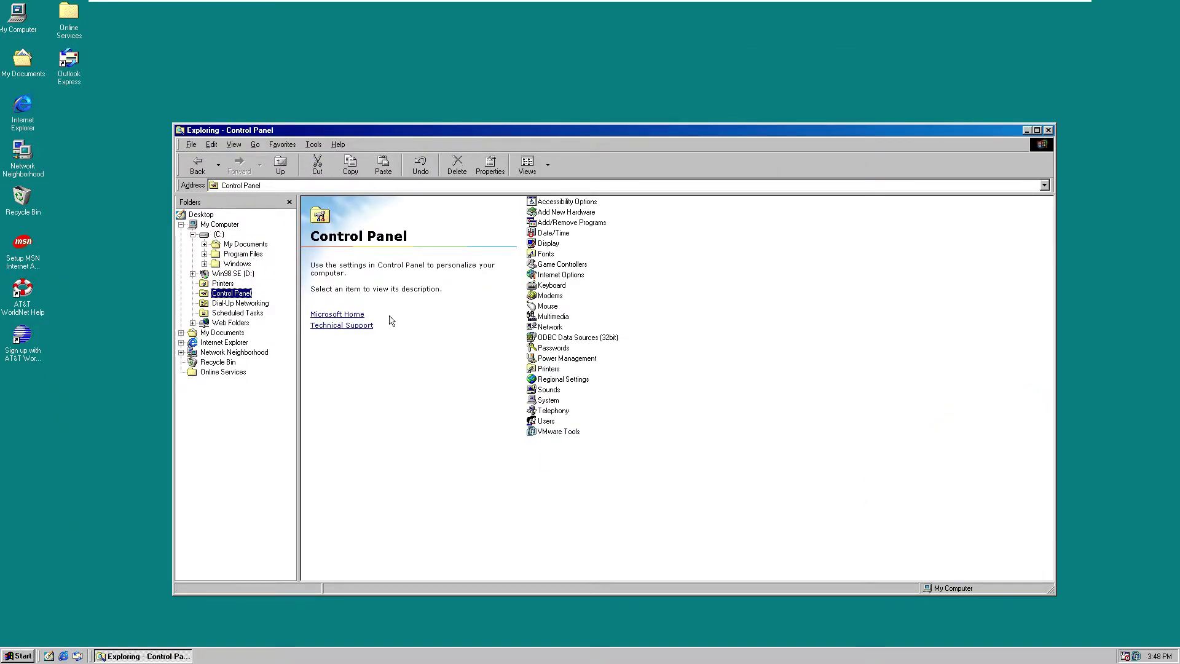
- Examine Dial-Up Networking, My Documents, Internet Explorer and Network Neighborhood in the folder tree, and close Windows Explorer
left_click(217, 306)
left_click(343, 88)
left_click(230, 335)
left_click(229, 343)
left_click(224, 352)
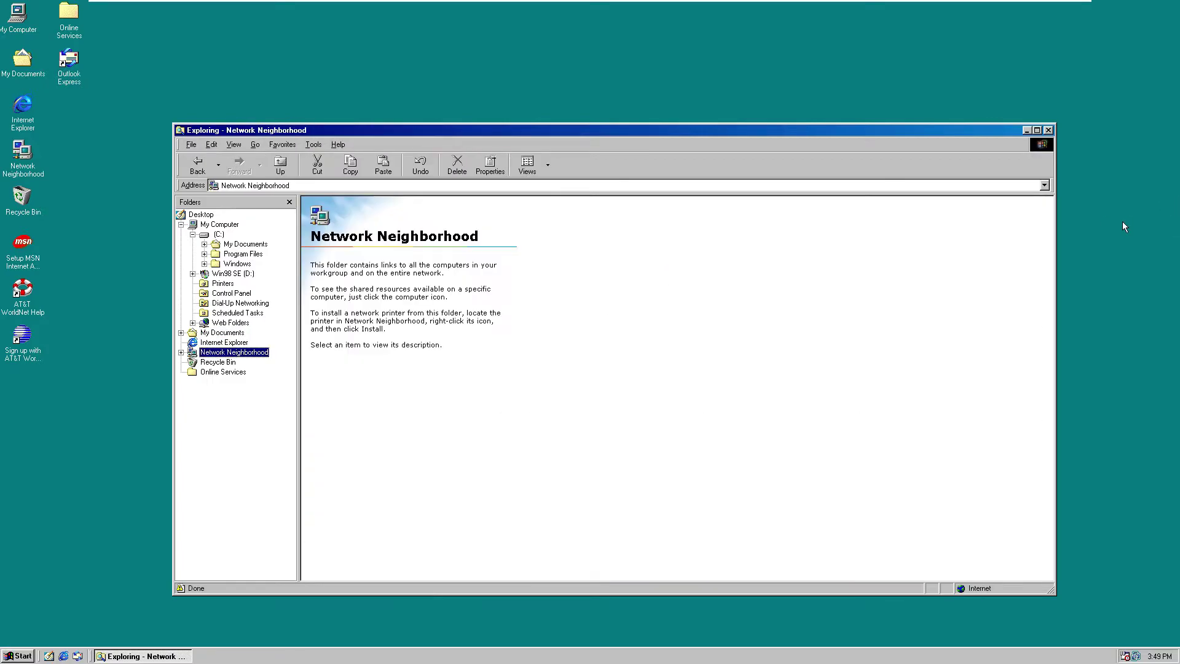
left_click(1049, 130)
left_click(19, 656)
mouse_move(122, 539)
mouse_move(117, 495)
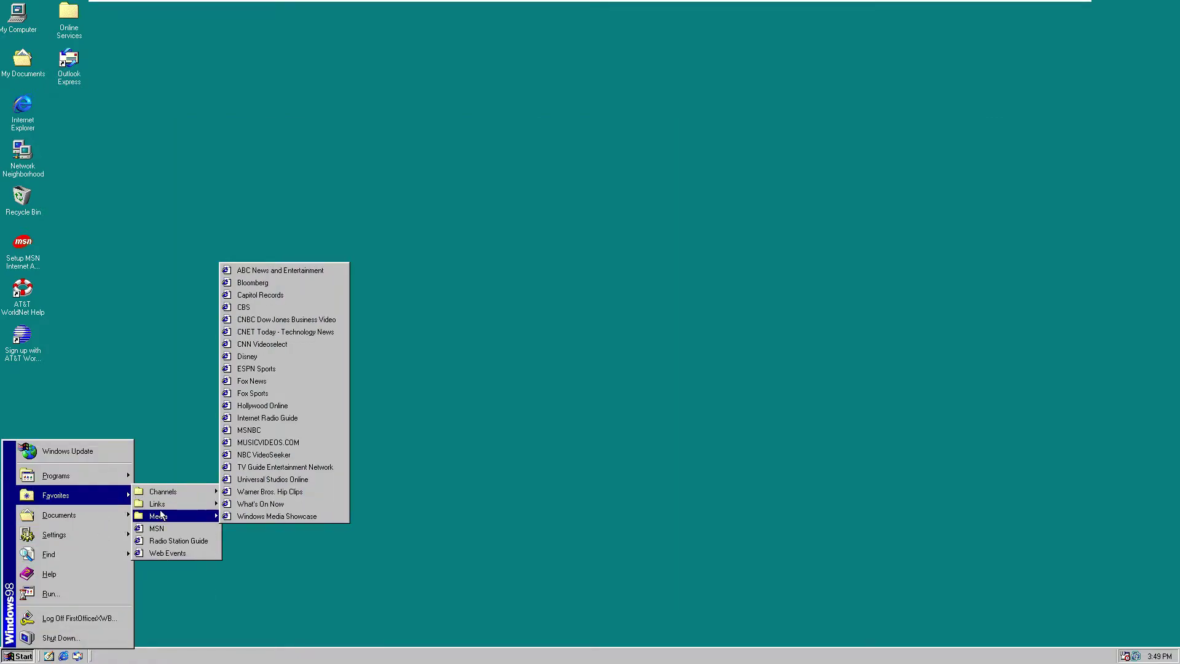
mouse_move(167, 498)
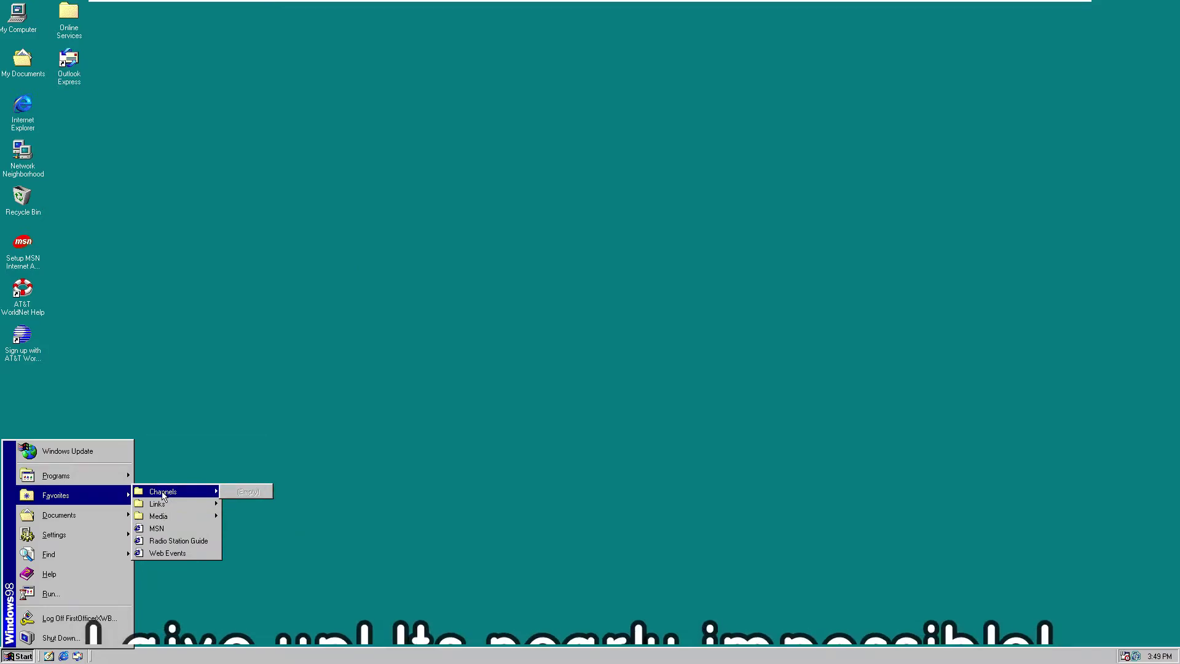
- Launch Outlook Express from the installed programs
mouse_move(60, 485)
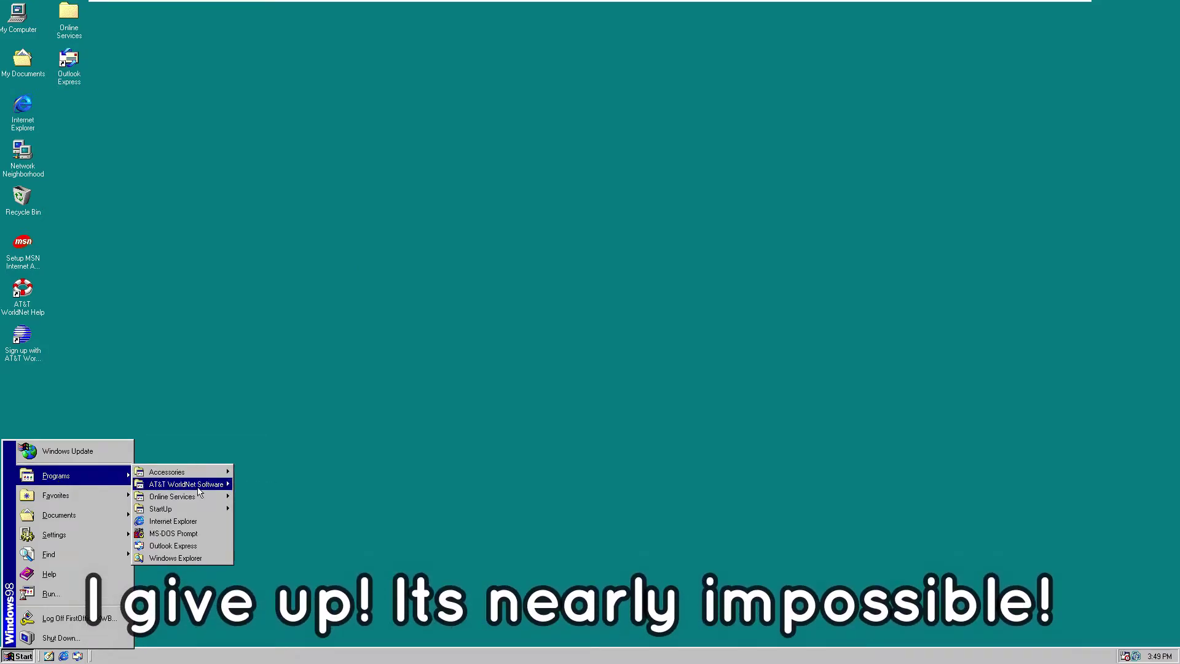
mouse_move(199, 508)
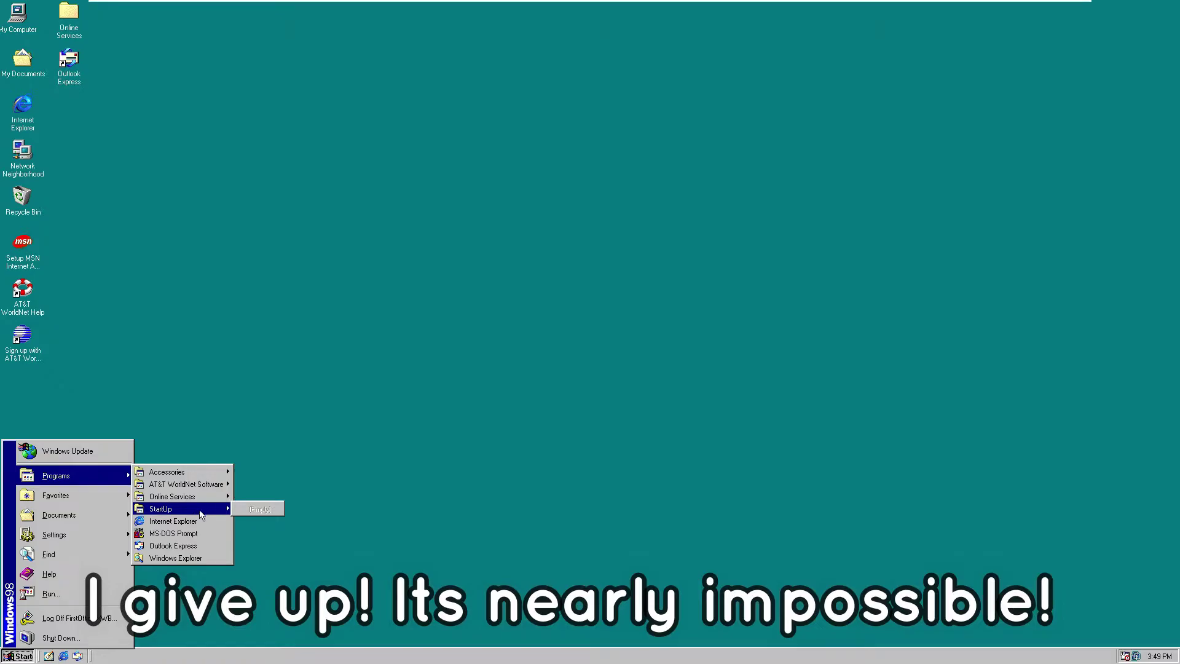
left_click(201, 545)
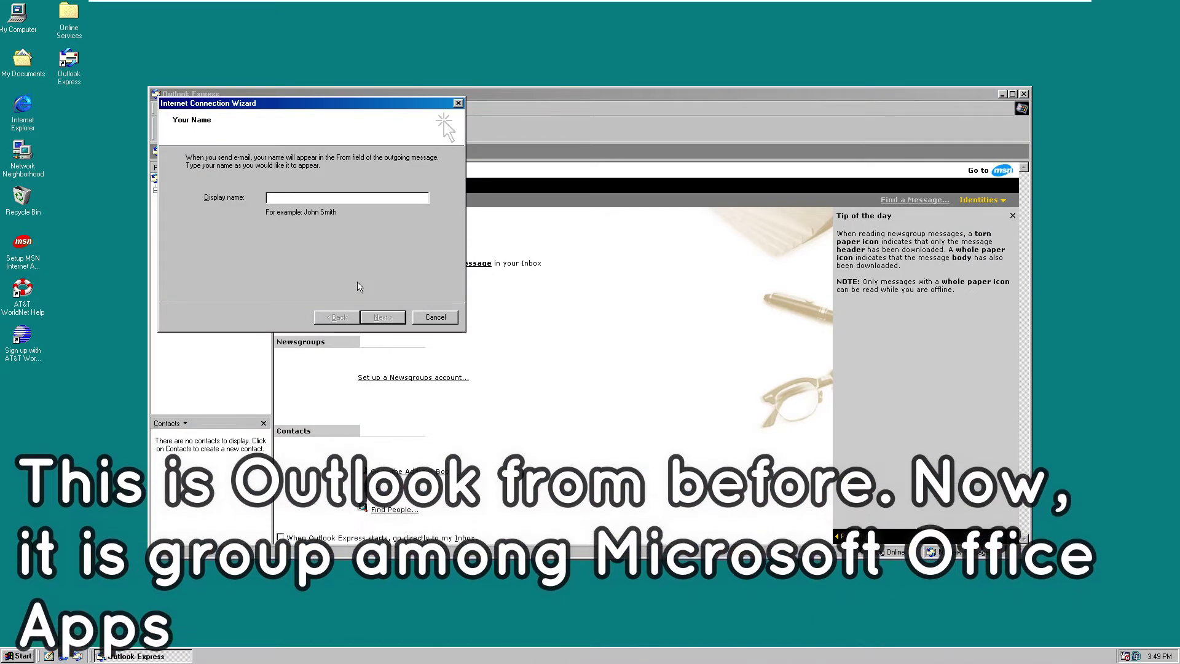
- Try to set up a mail account by entering the display name and text for the e-mail address, and cancel the connection wizard
type("First")
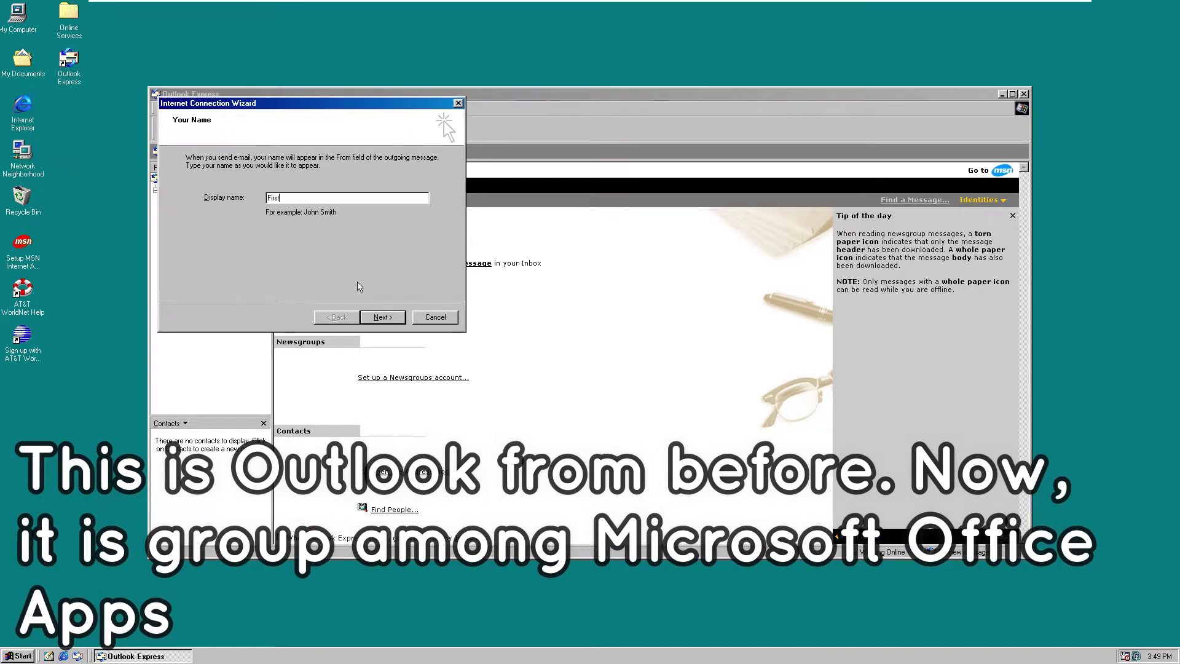
type("OfficerXWB")
left_click(392, 317)
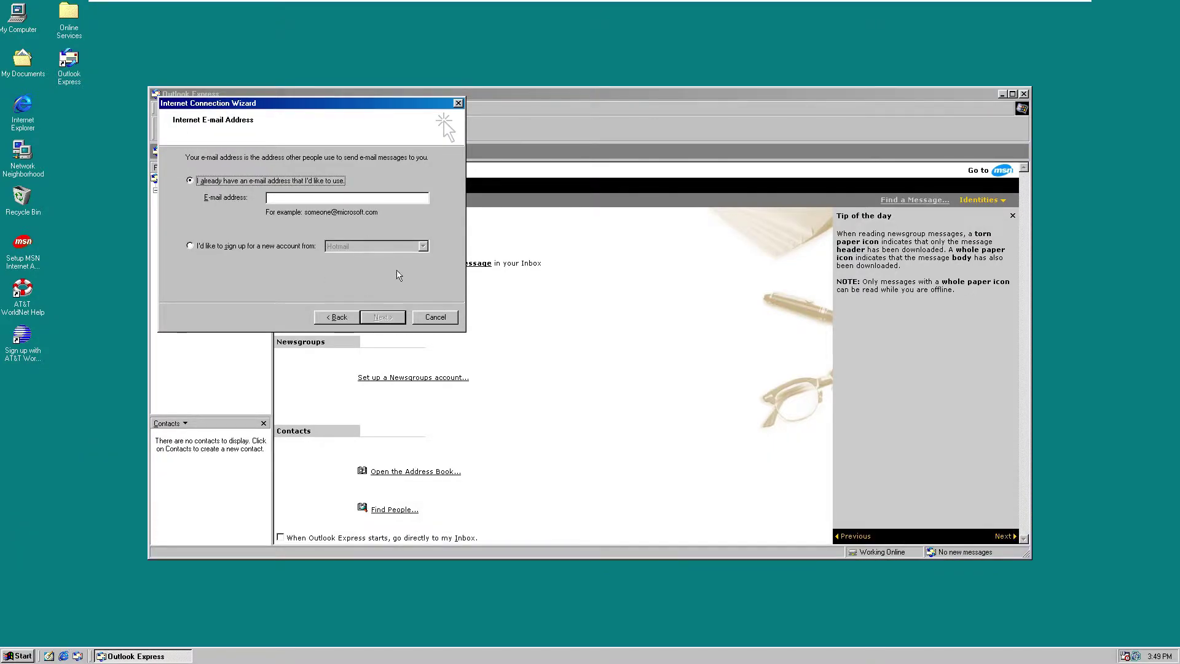
key("Down")
key("Up")
key("Tab")
type("PROP")
key("Tab")
left_click(458, 103)
left_click(396, 267)
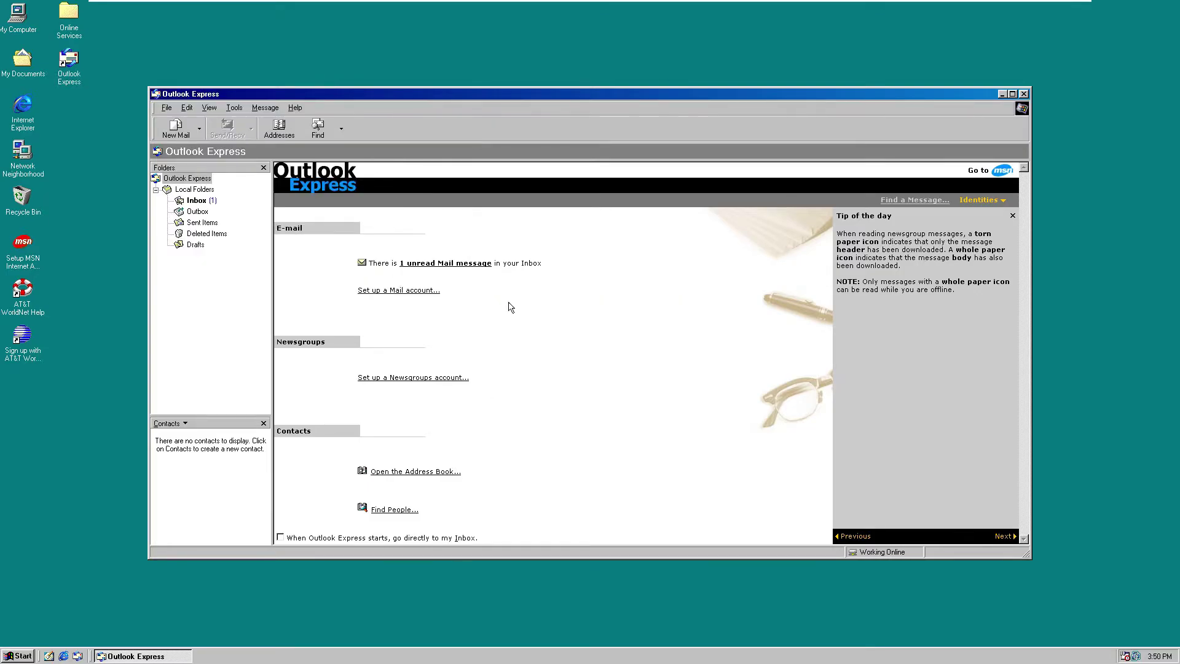
- Examine the welcome message in the Outlook Express Inbox, adjust the Subject column width, and close Outlook Express
left_click_drag(580, 165, 603, 170)
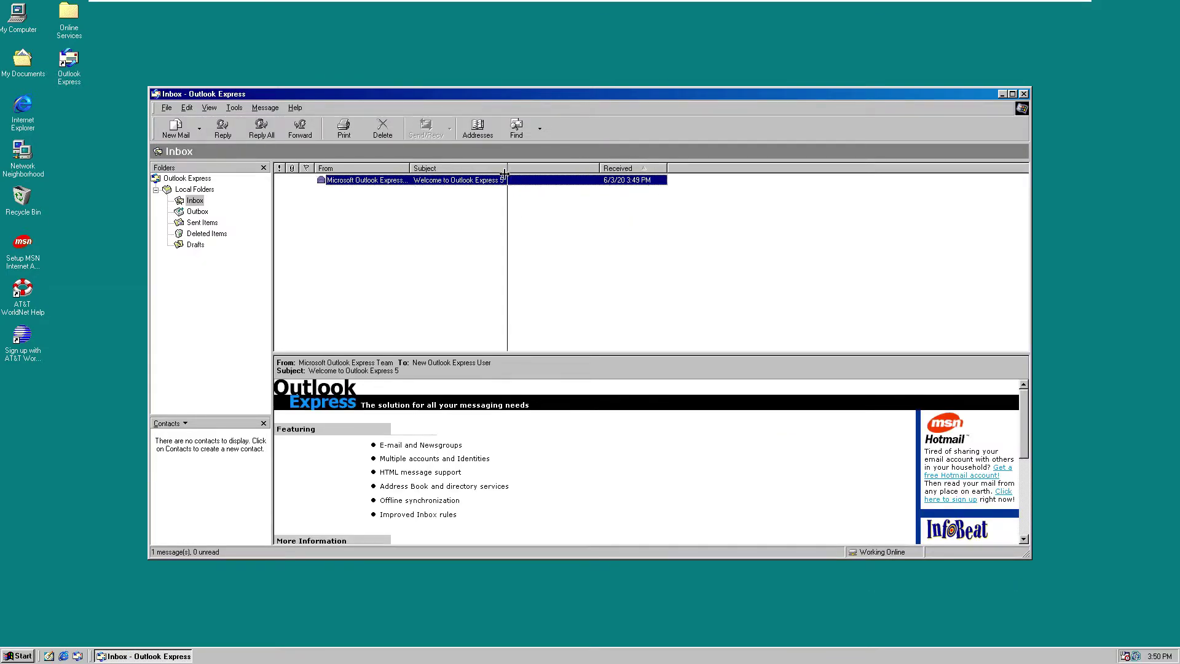
left_click(1023, 93)
- Try to load Windows Update, check My Computer while it loads, and close the browser window
left_click(17, 656)
left_click(87, 444)
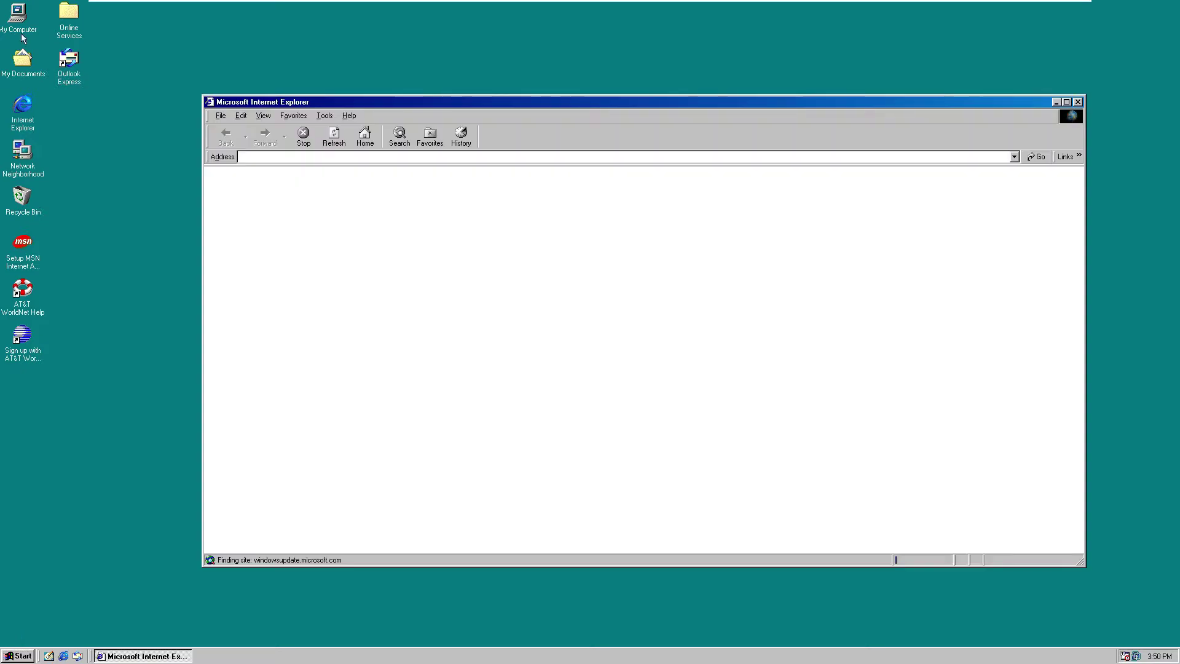
double_click(21, 23)
left_click(913, 203)
left_click(1079, 102)
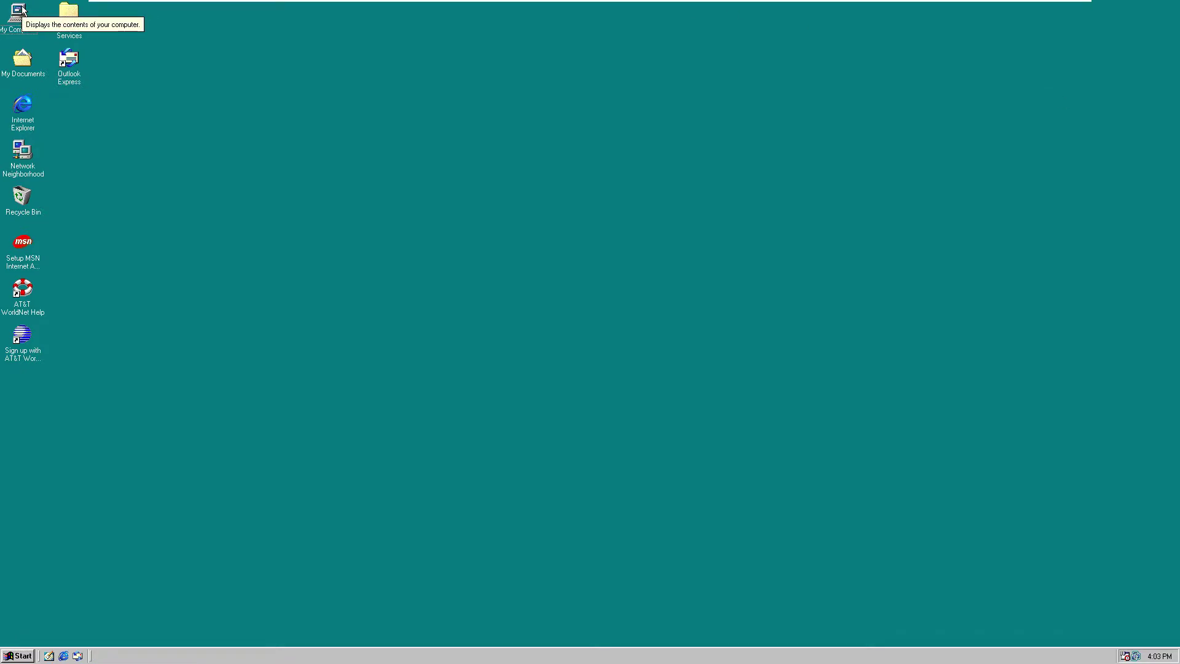
- Launch Internet Explorer and try to load YouTube by entering "youtube" as the address
double_click(24, 101)
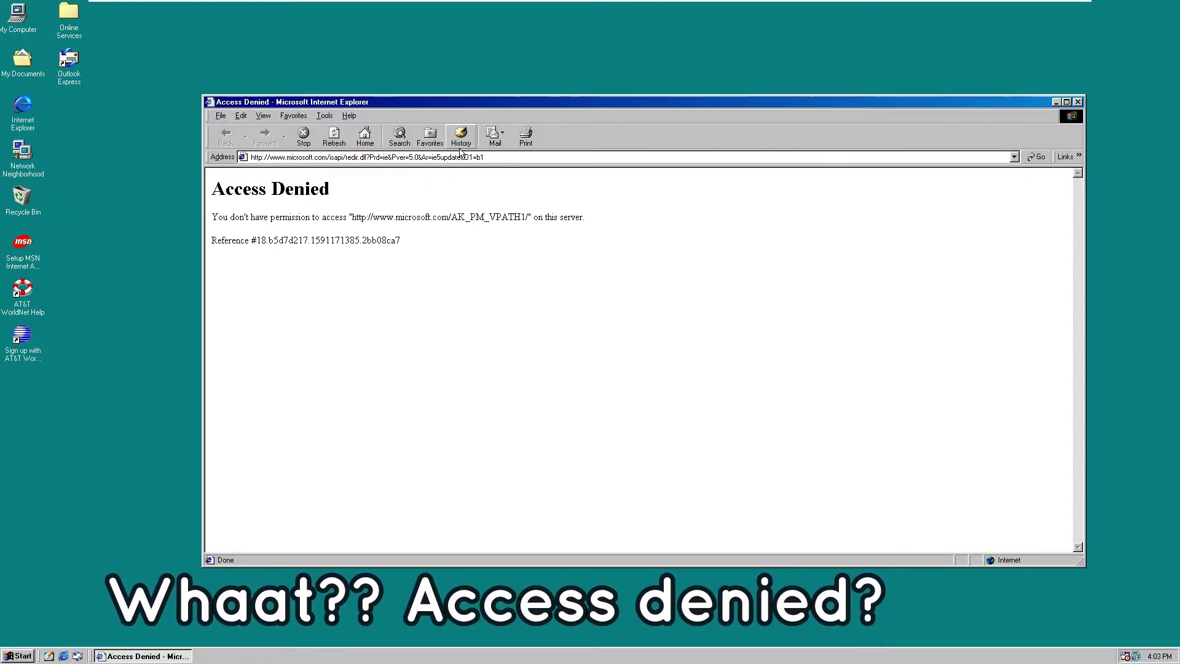
left_click(478, 157)
type("youtbe")
key("Return")
type("your")
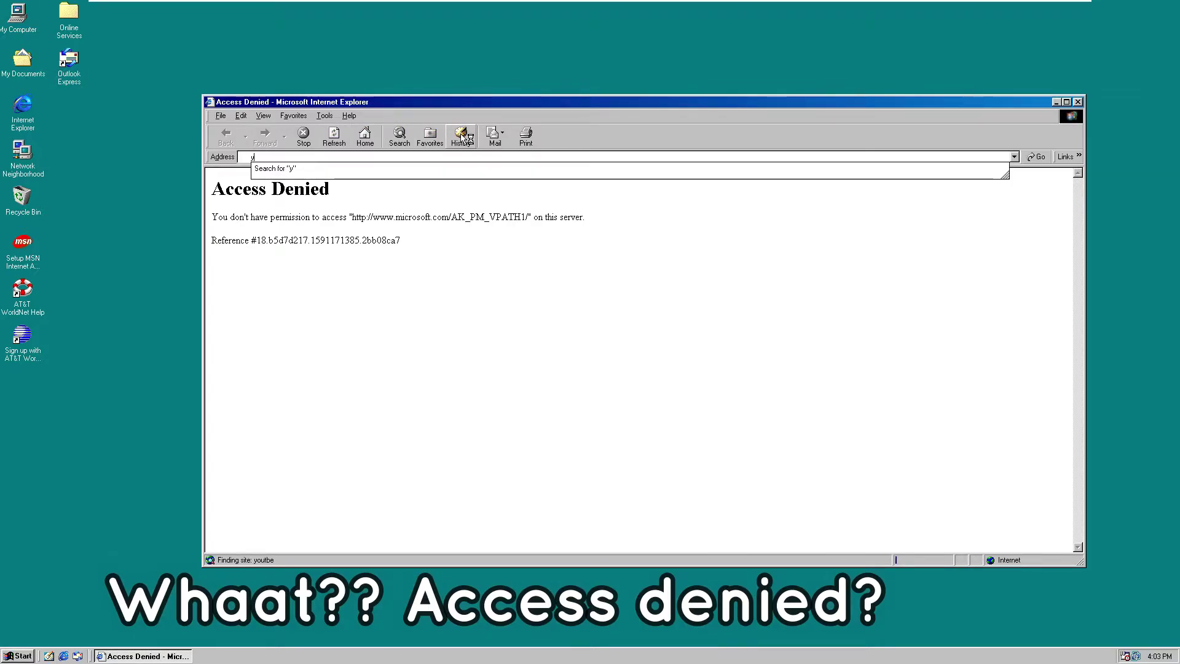
type("ube")
key("Return")
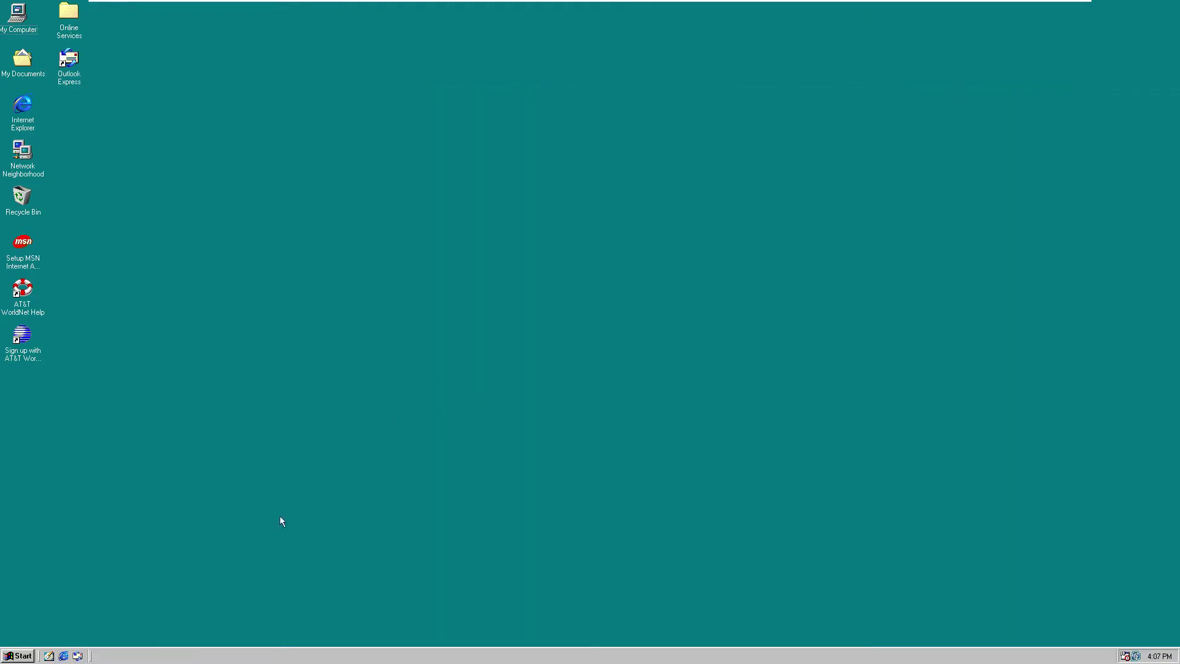
- Browse the Accessories programs and launch System Information from the System Tools
key("super")
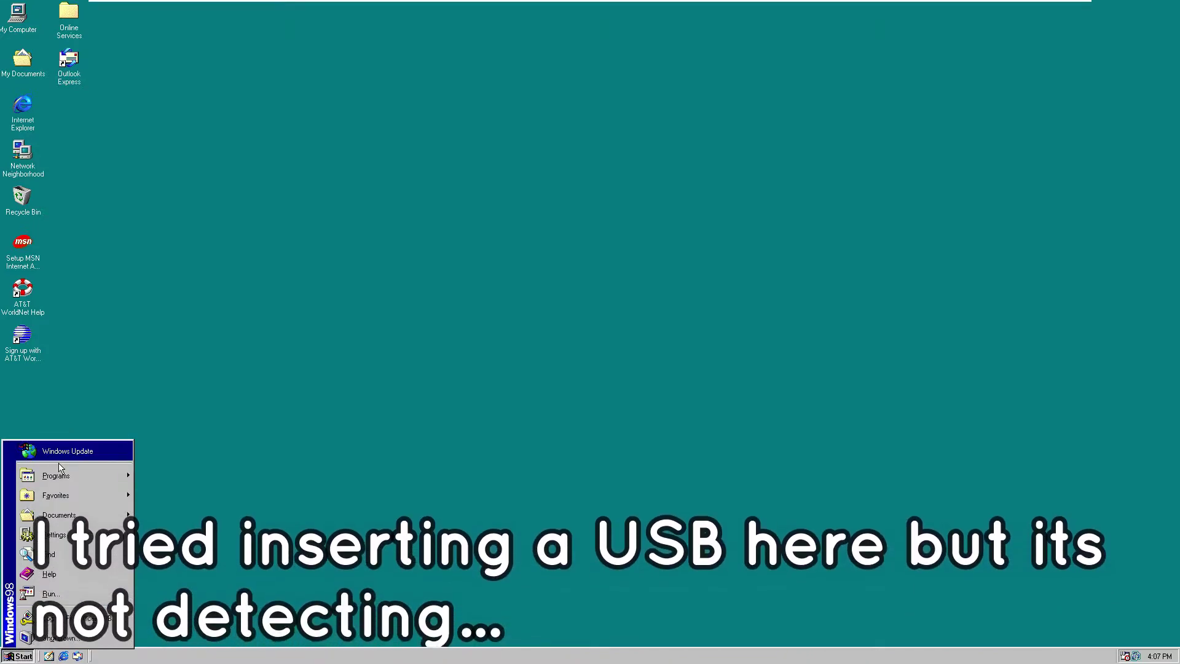
mouse_move(57, 474)
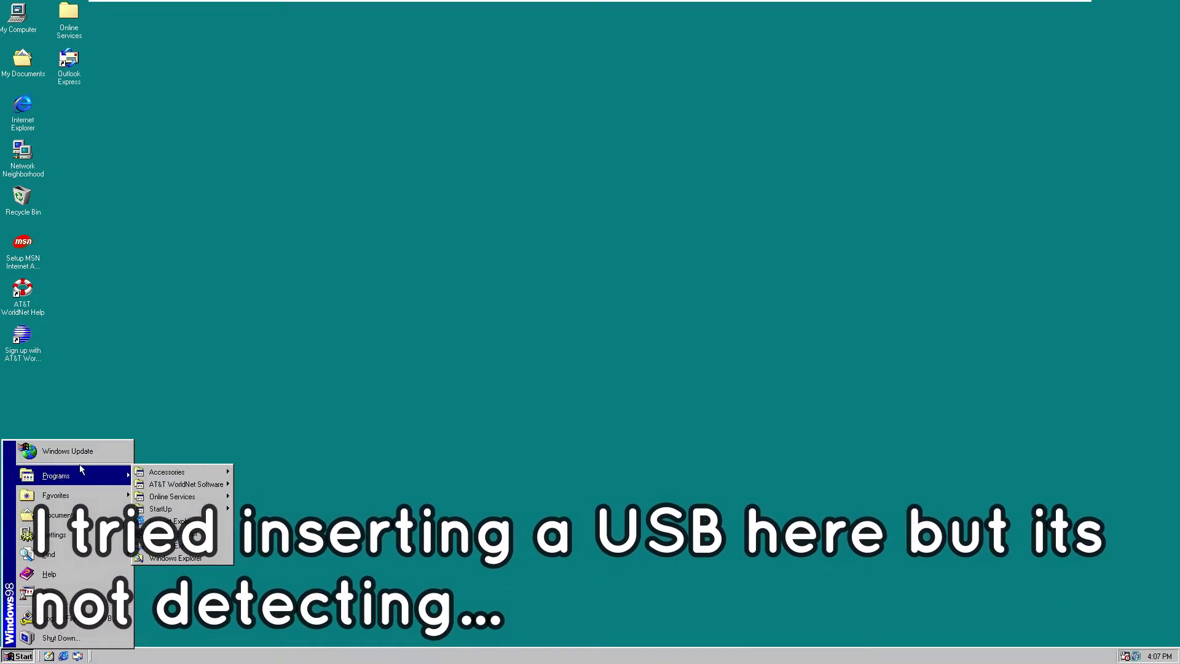
mouse_move(232, 473)
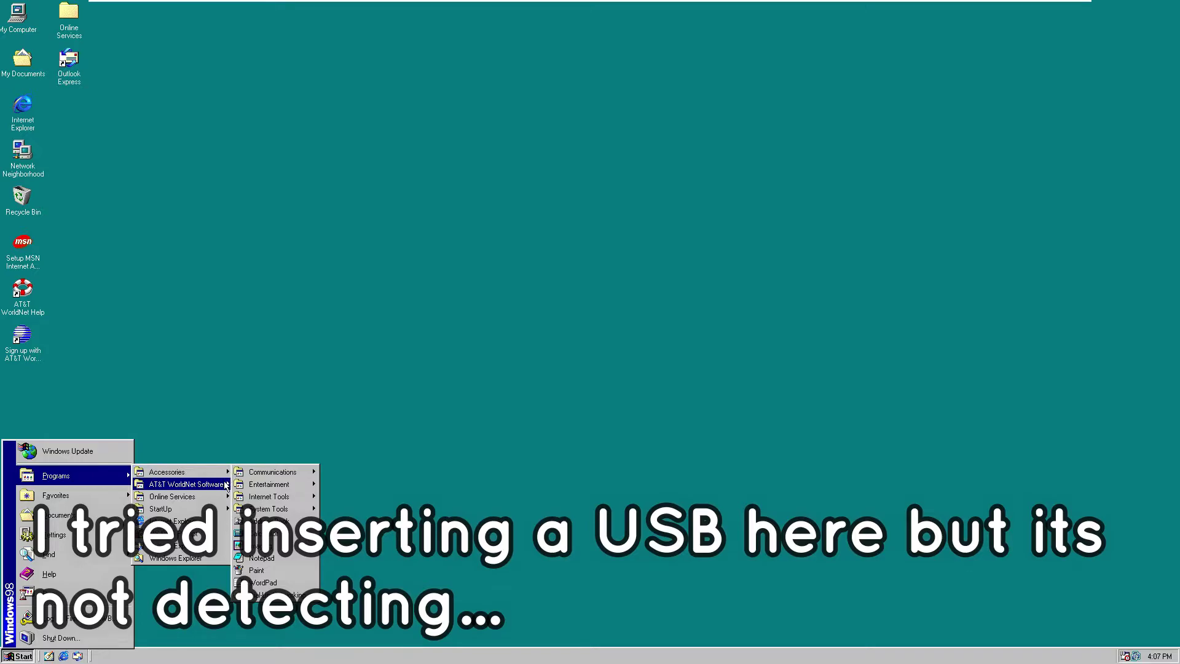
mouse_move(79, 498)
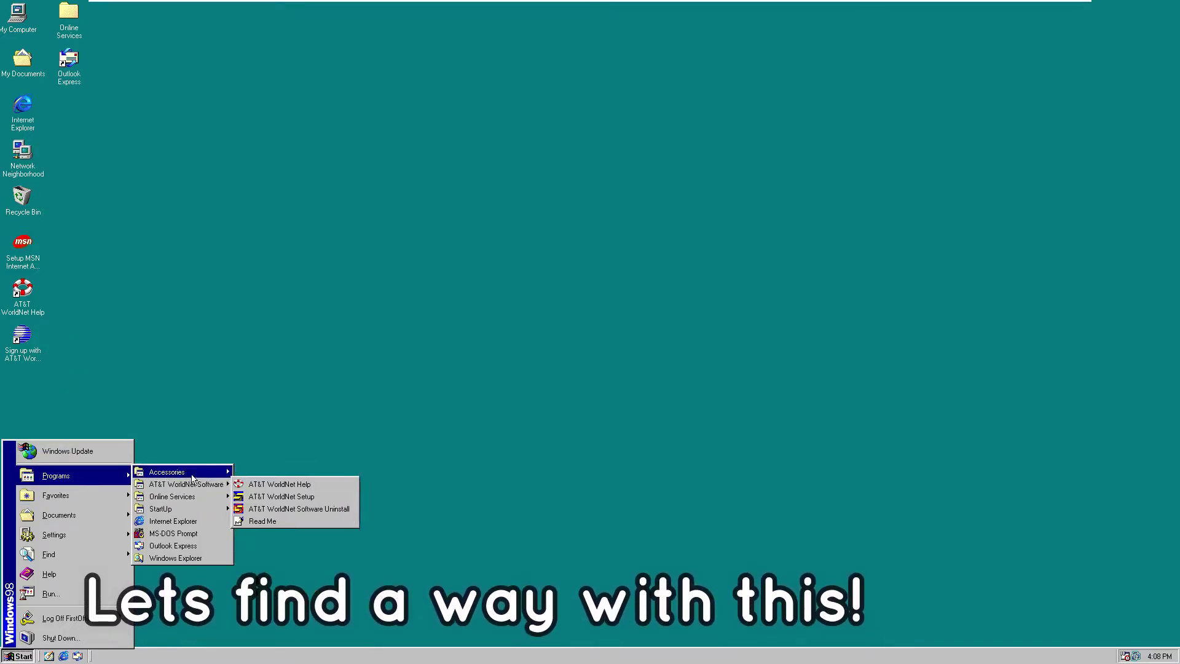
mouse_move(284, 489)
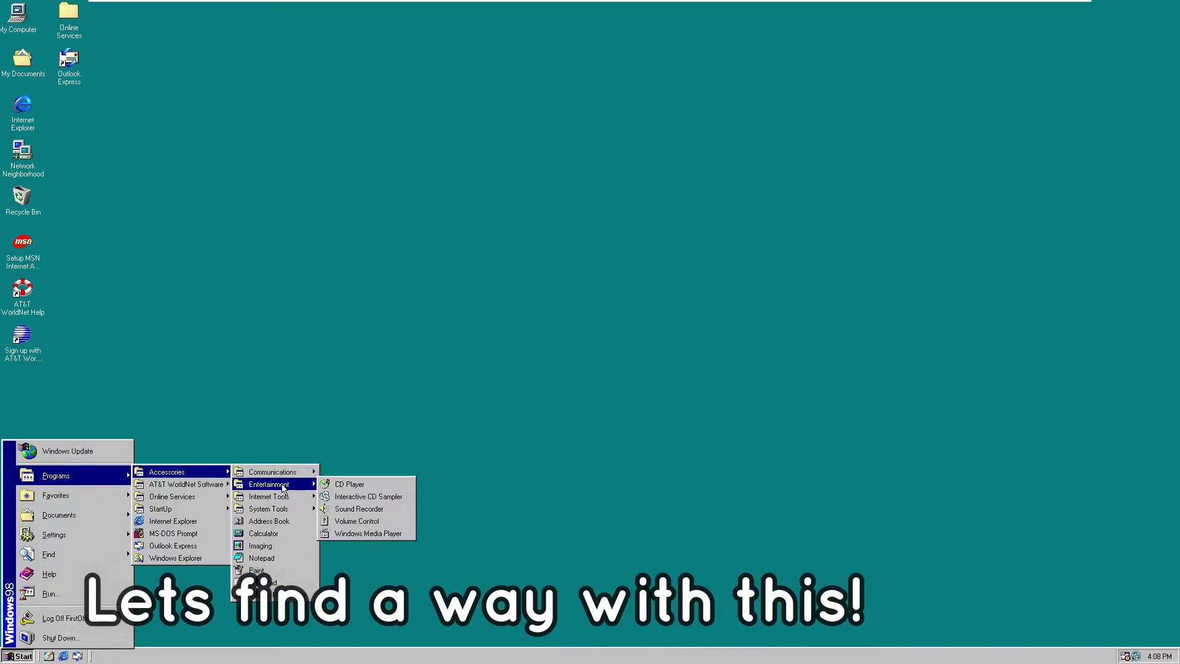
mouse_move(287, 513)
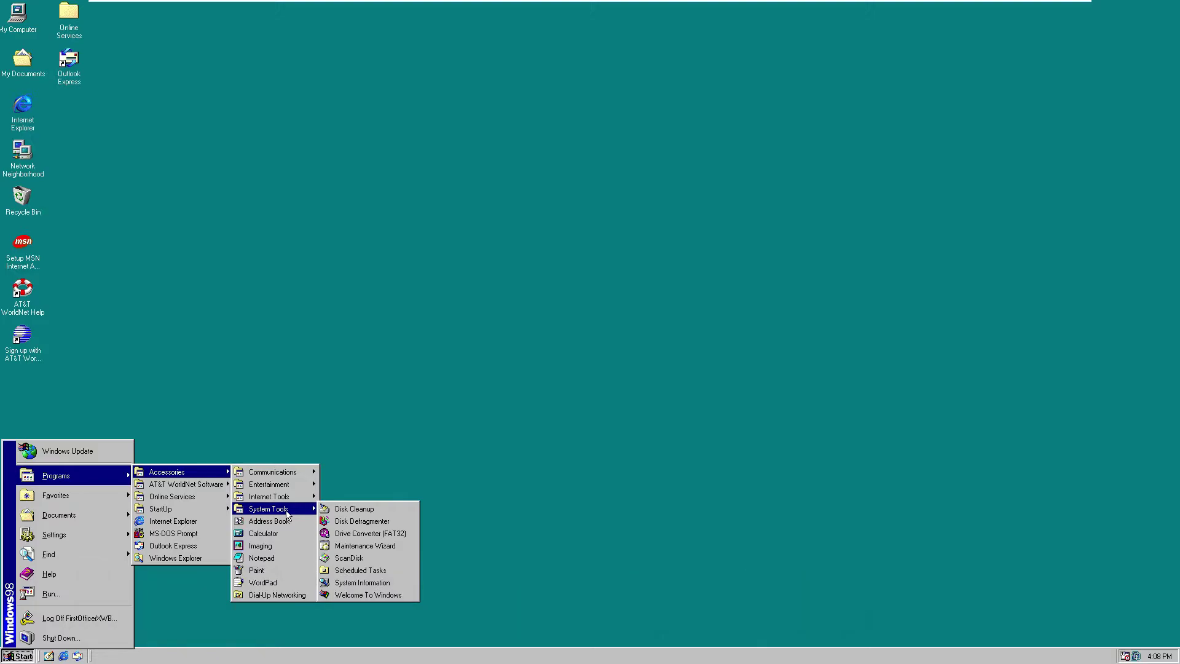
left_click(354, 582)
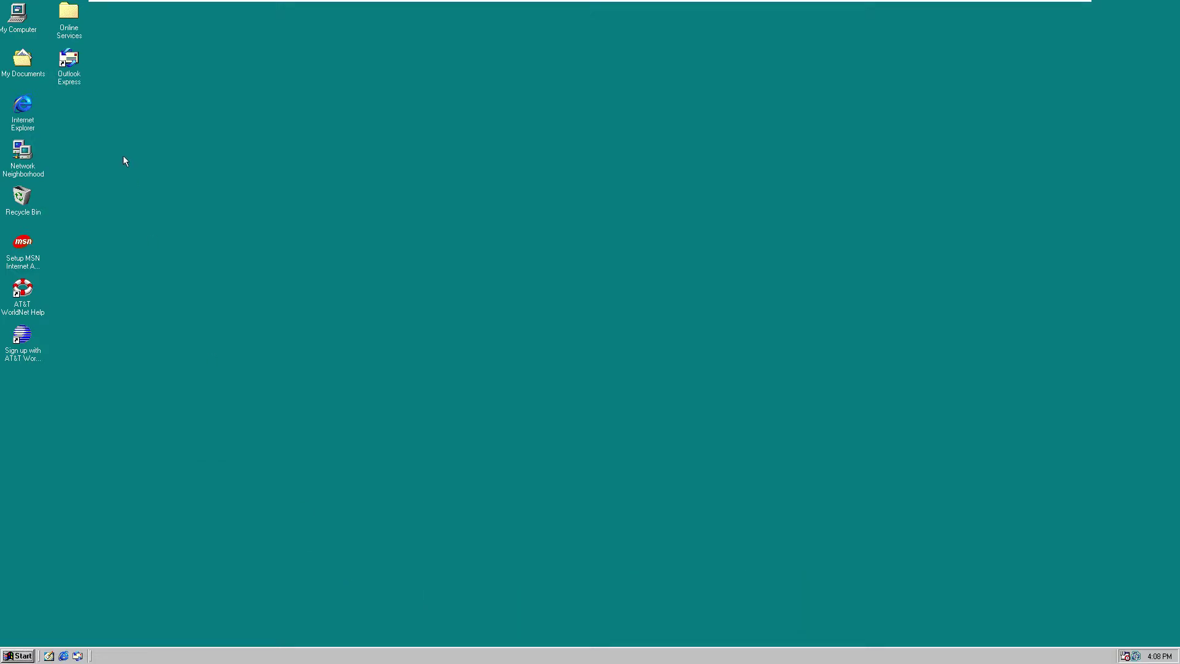
left_click_drag(255, 49, 338, 116)
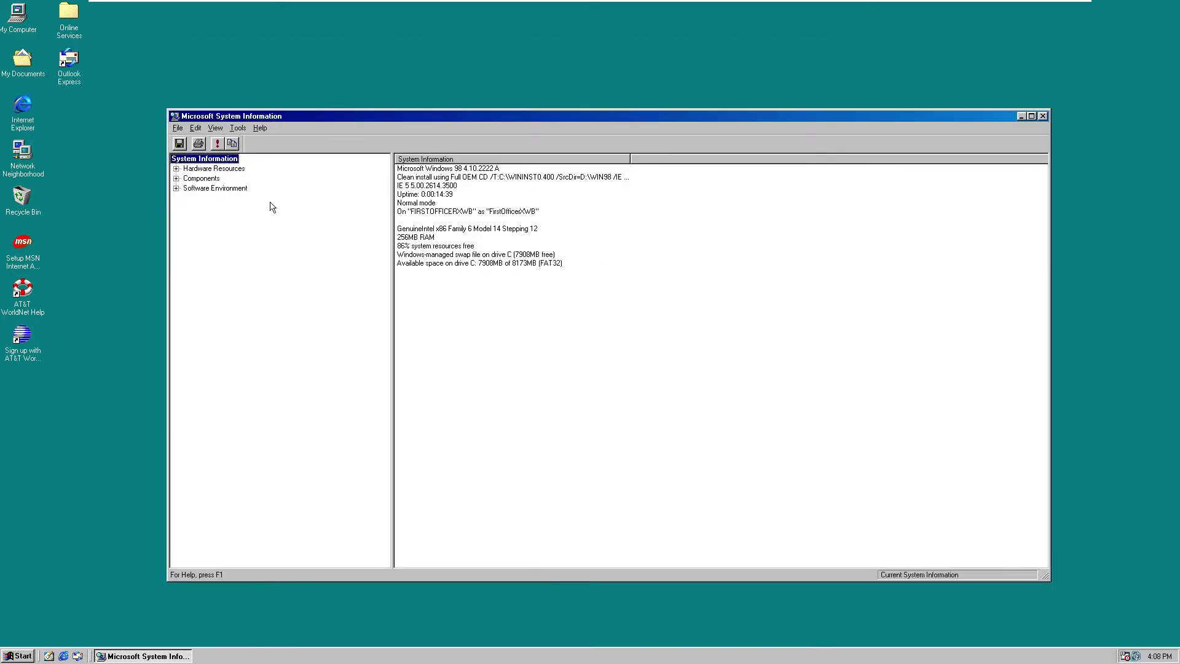
- Examine the Ports, Storage and Problem Devices entries under Components, and close System Information
left_click(176, 179)
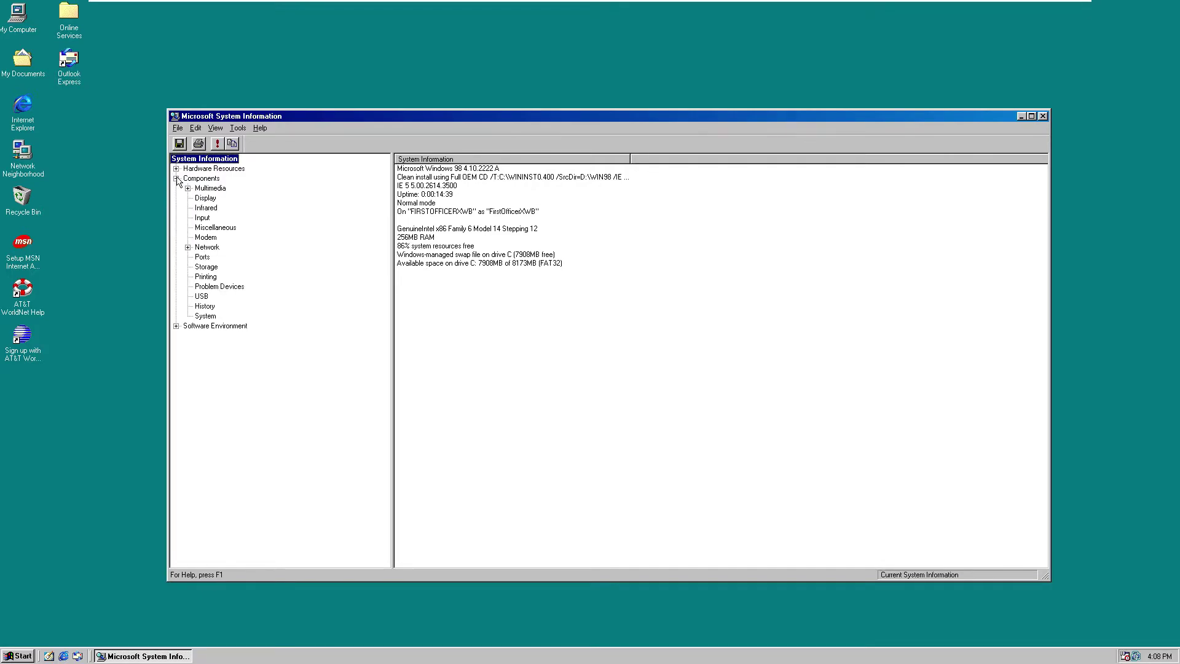
left_click(200, 261)
left_click(203, 268)
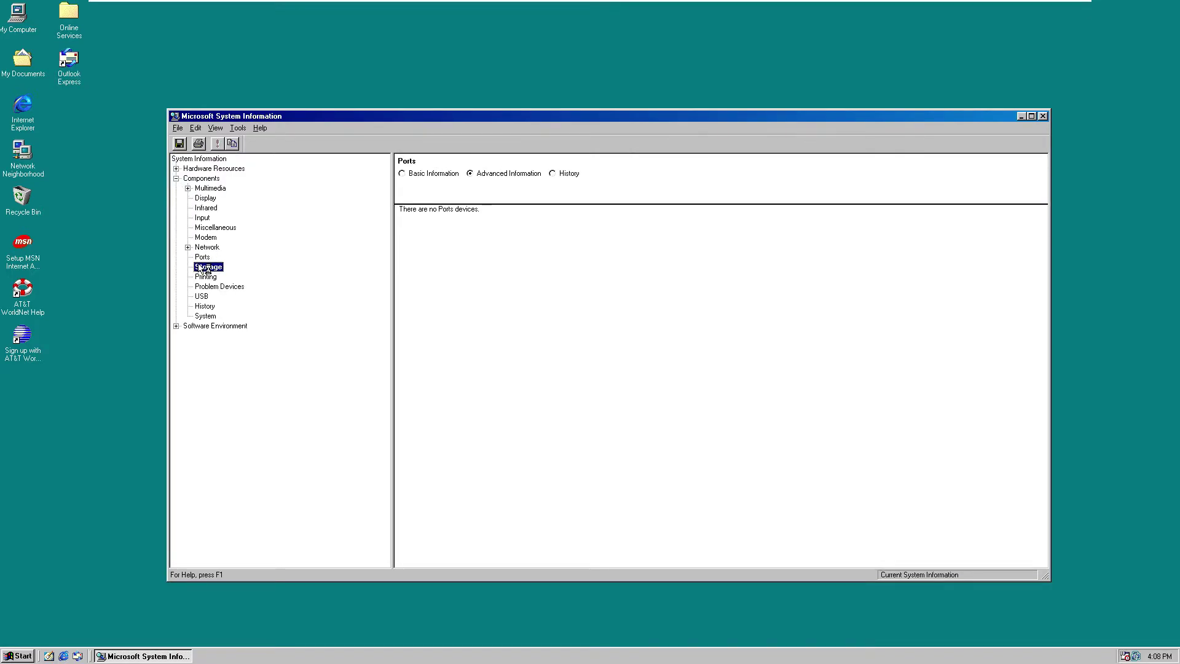
left_click(220, 286)
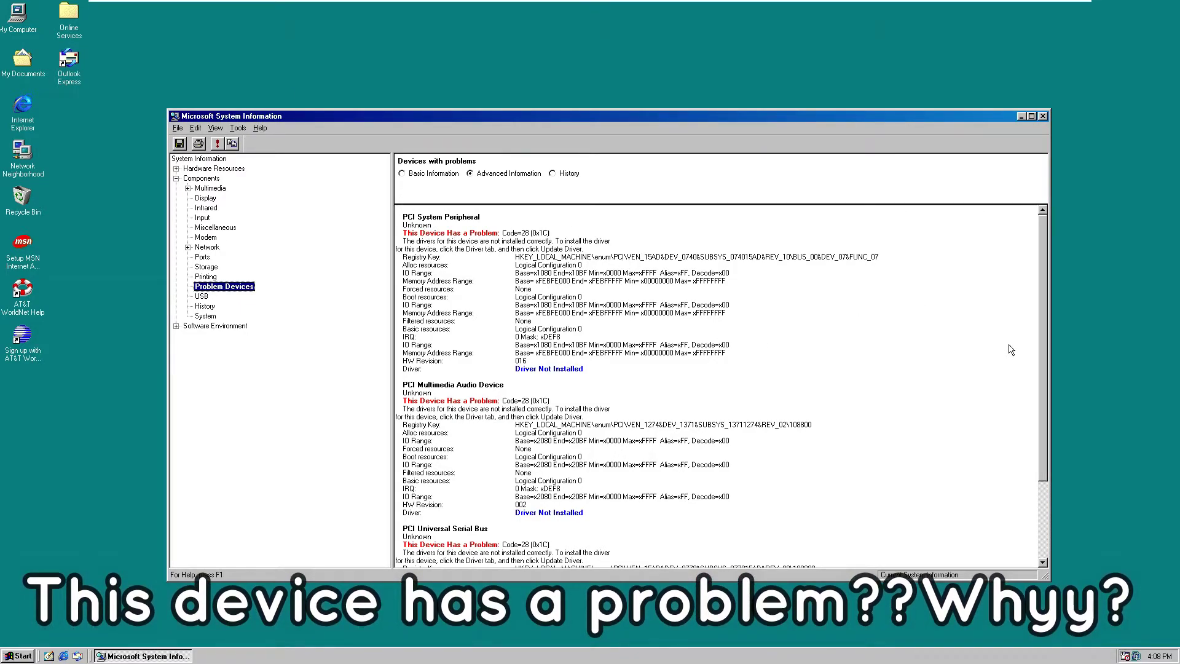
key("Tab")
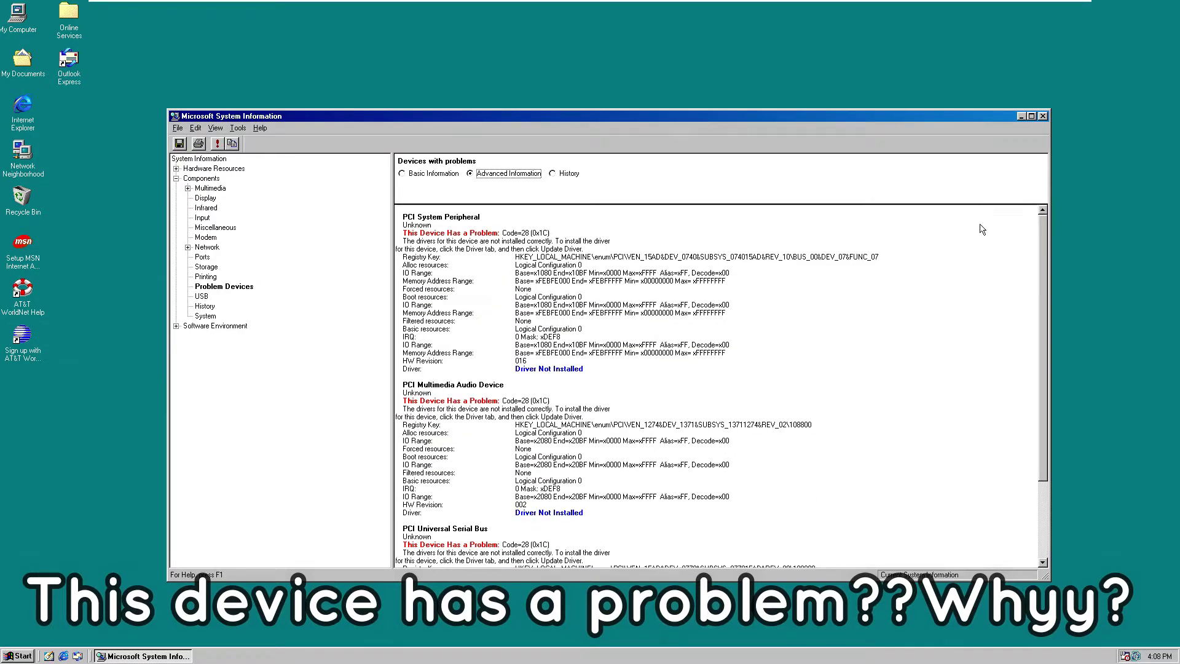
left_click(178, 128)
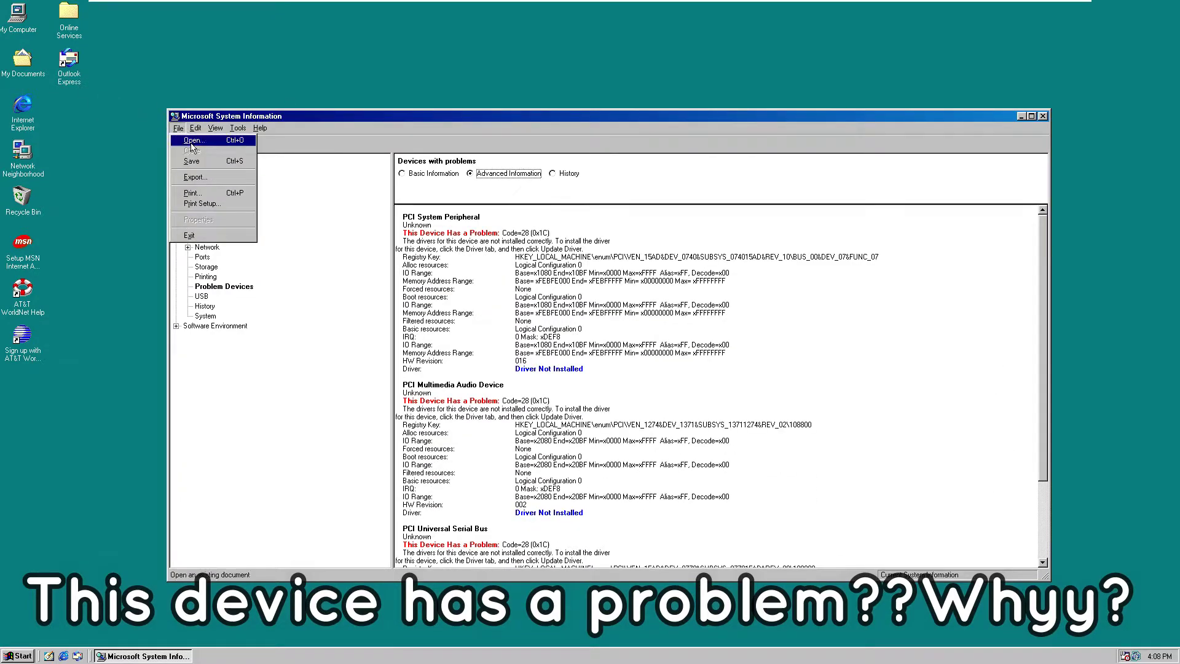
mouse_move(197, 127)
left_click(983, 83)
left_click(1044, 115)
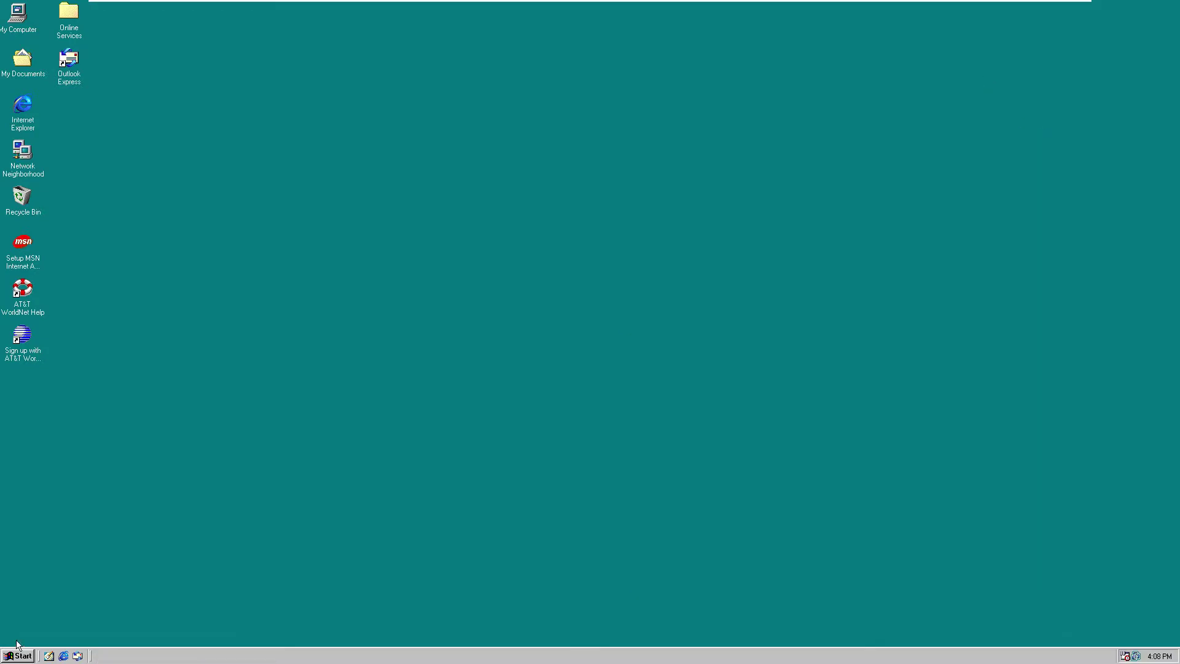
- Open Control Panel and examine the Network configuration, identification and access control settings, accepting the dialog to close it
left_click(18, 656)
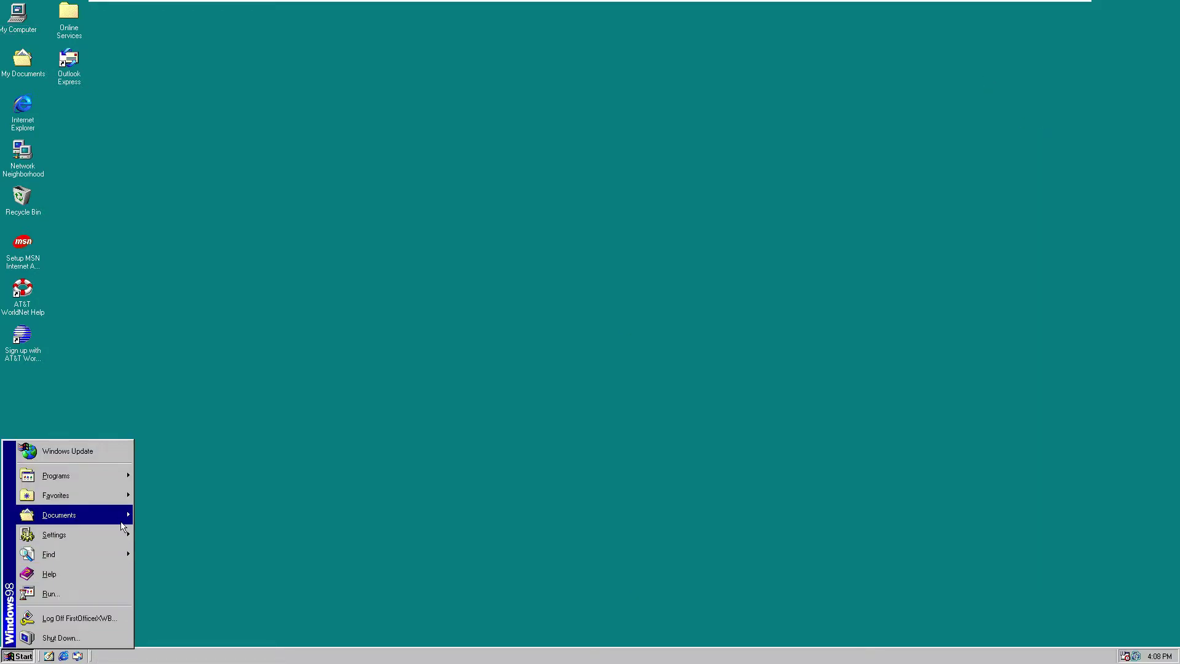
mouse_move(122, 527)
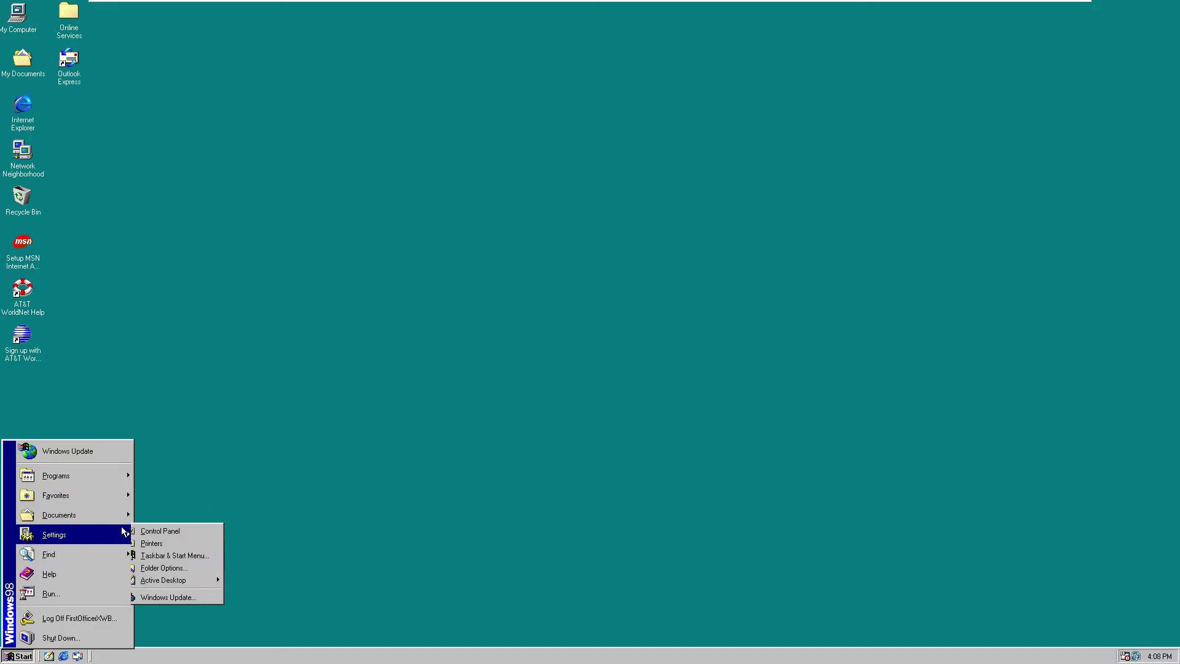
left_click(170, 530)
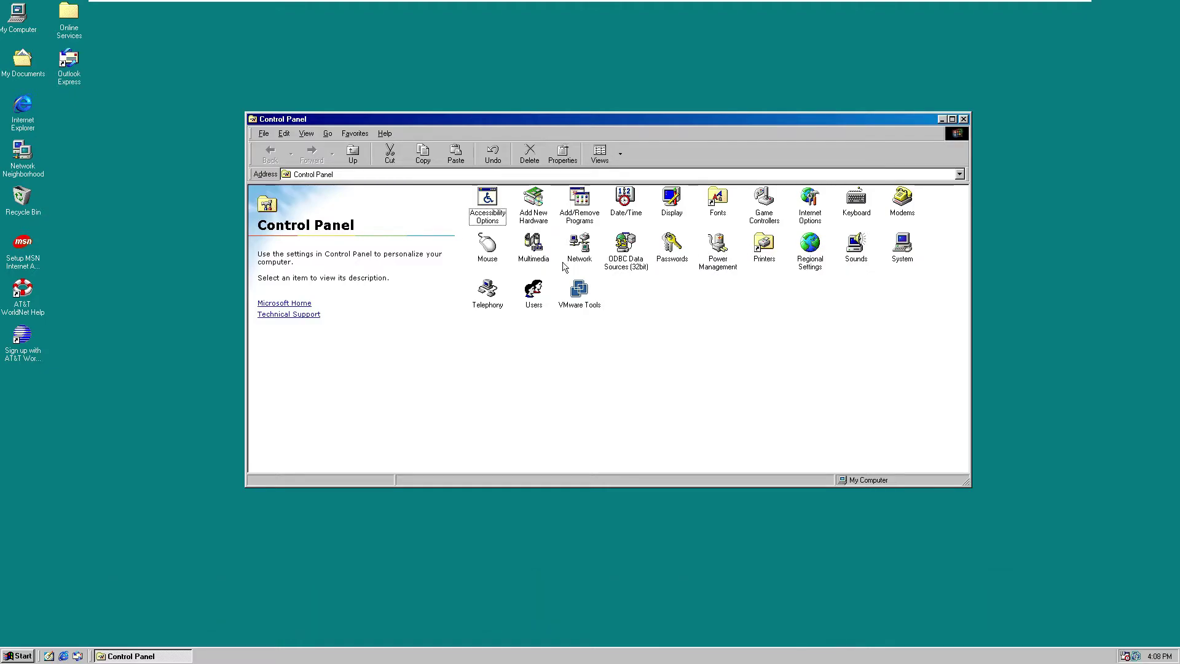
double_click(581, 243)
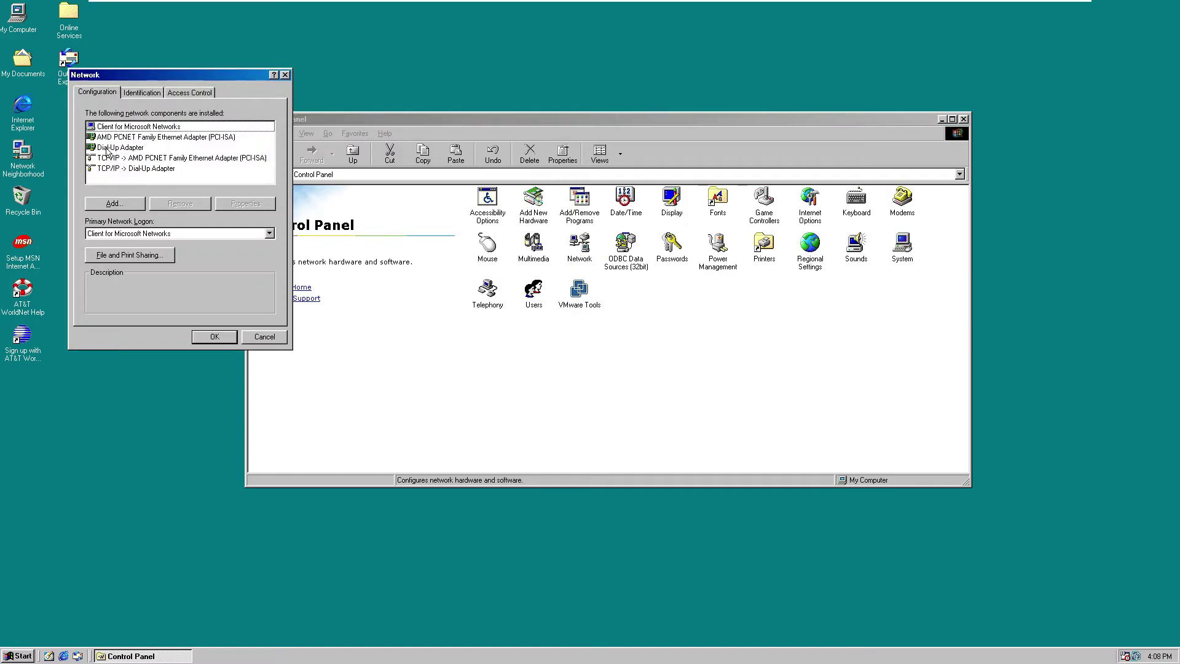
left_click(157, 93)
left_click(187, 92)
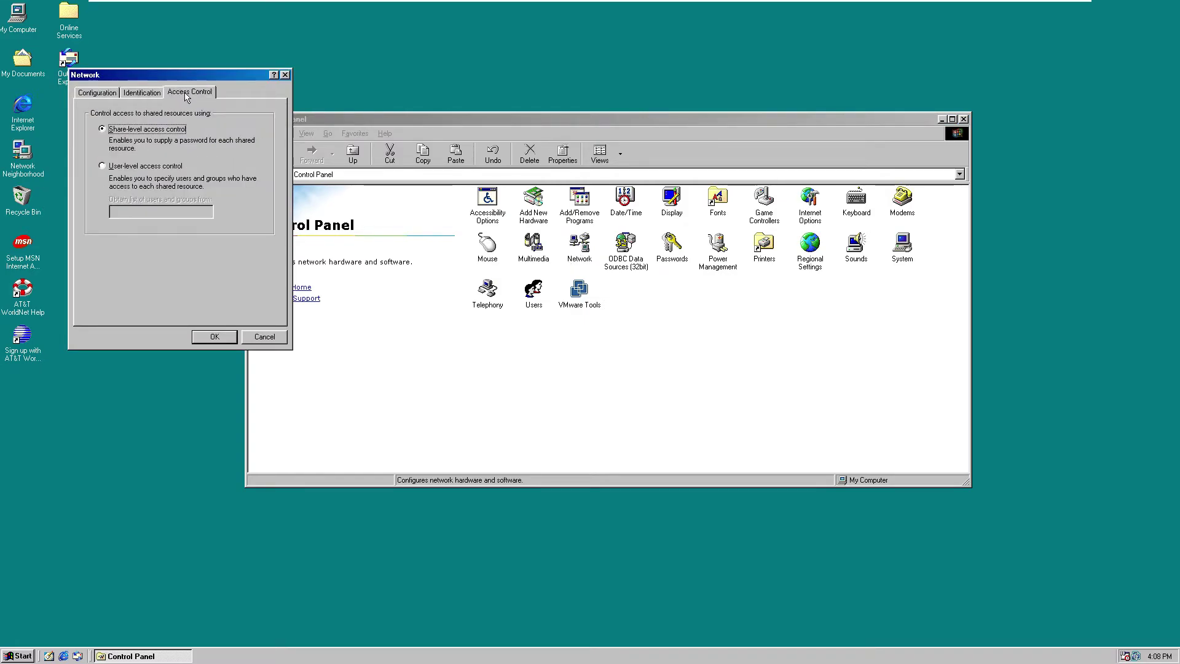
left_click(222, 337)
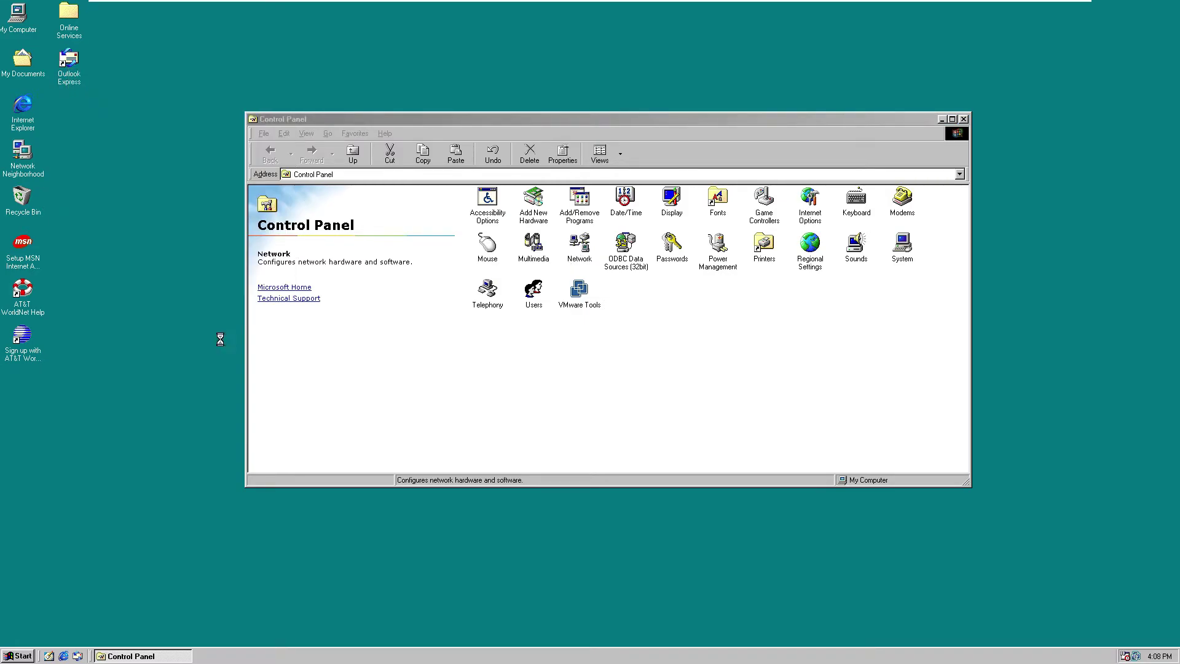
- Try the fastest double-click speed in the Mouse properties and cancel the change
double_click(475, 247)
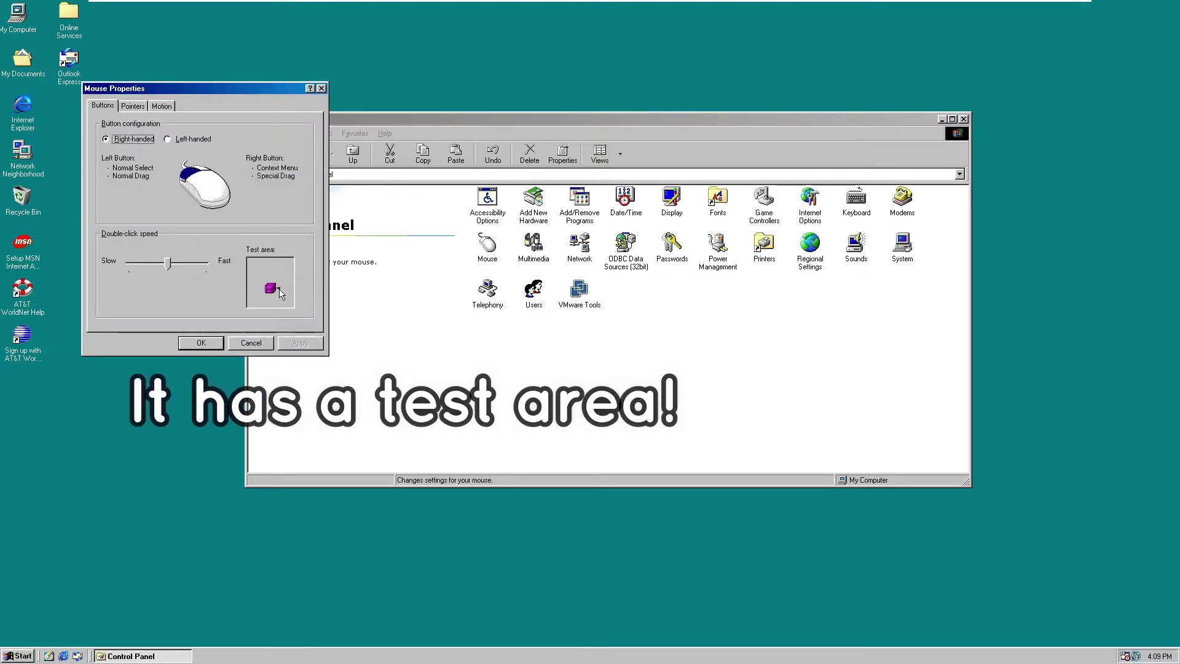
left_click_drag(167, 263, 215, 281)
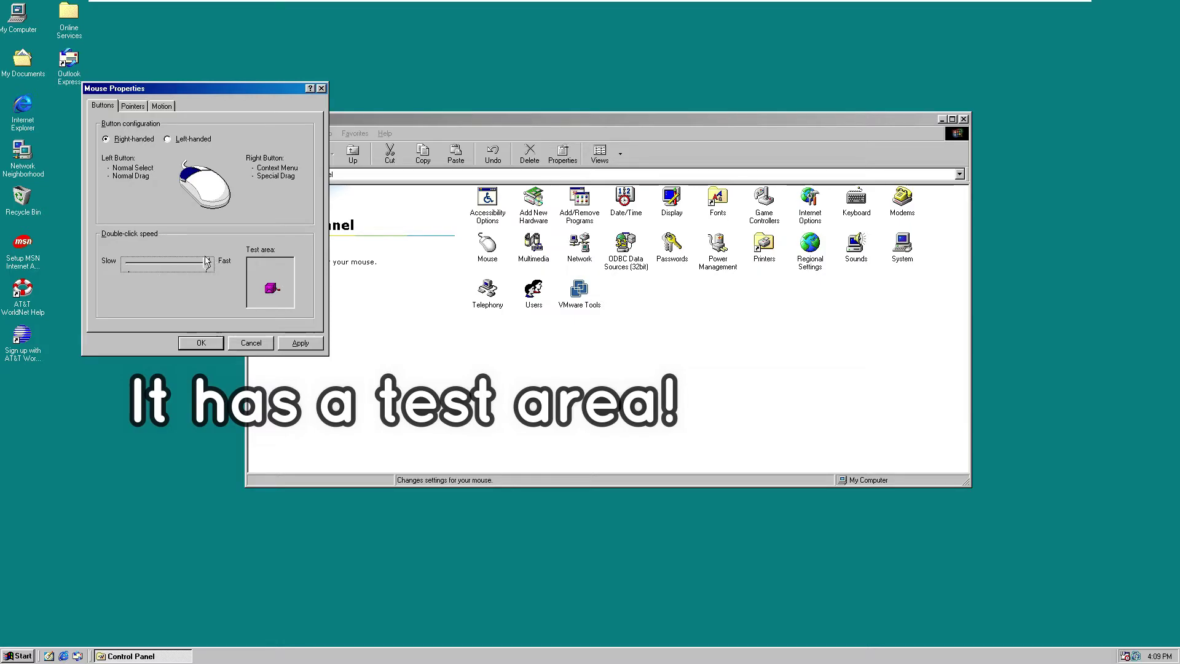
left_click(263, 348)
- Examine the dialing locations and installed telephony drivers in the Telephony settings, and close the dialog
double_click(487, 291)
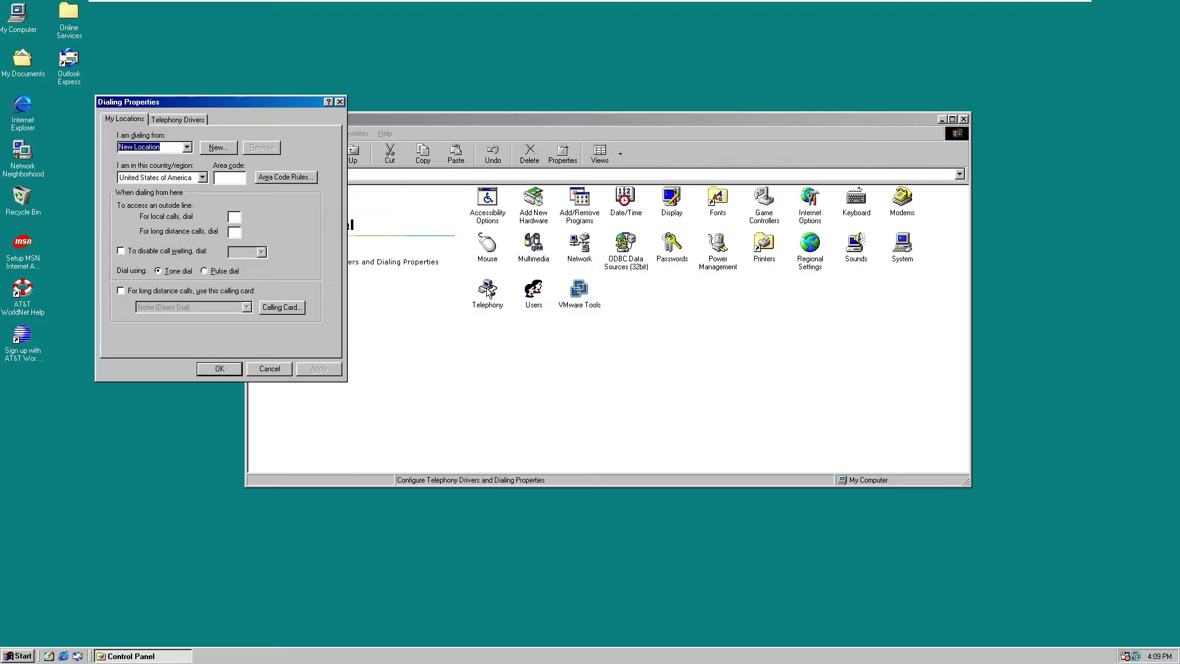
left_click(177, 119)
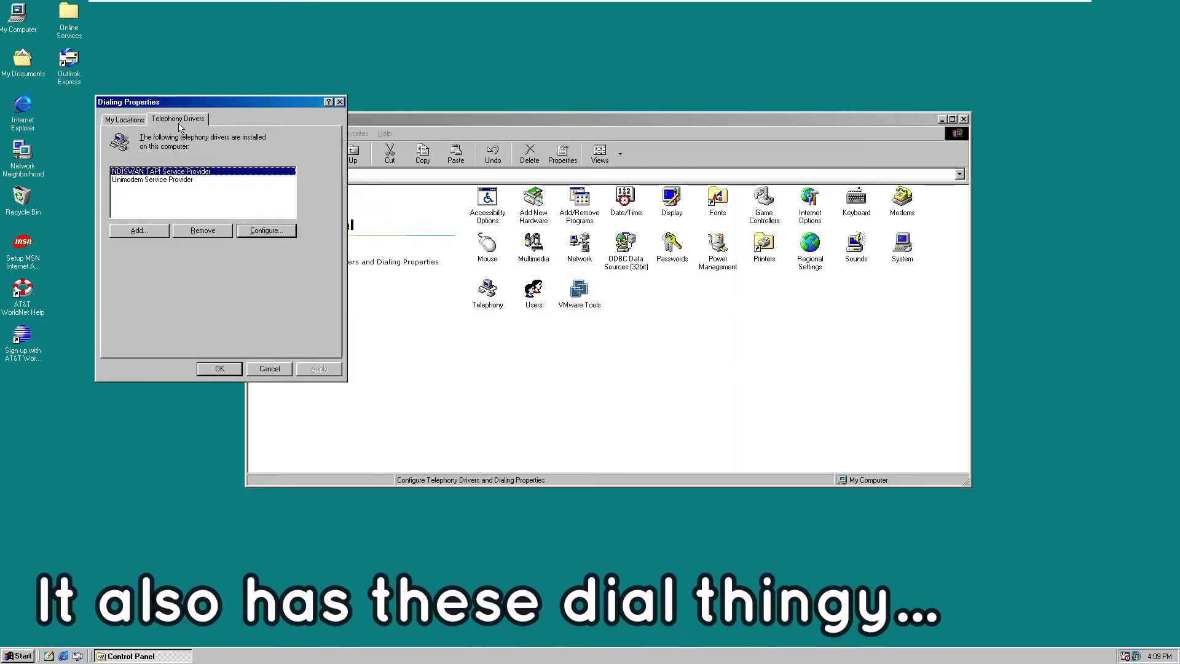
left_click(340, 102)
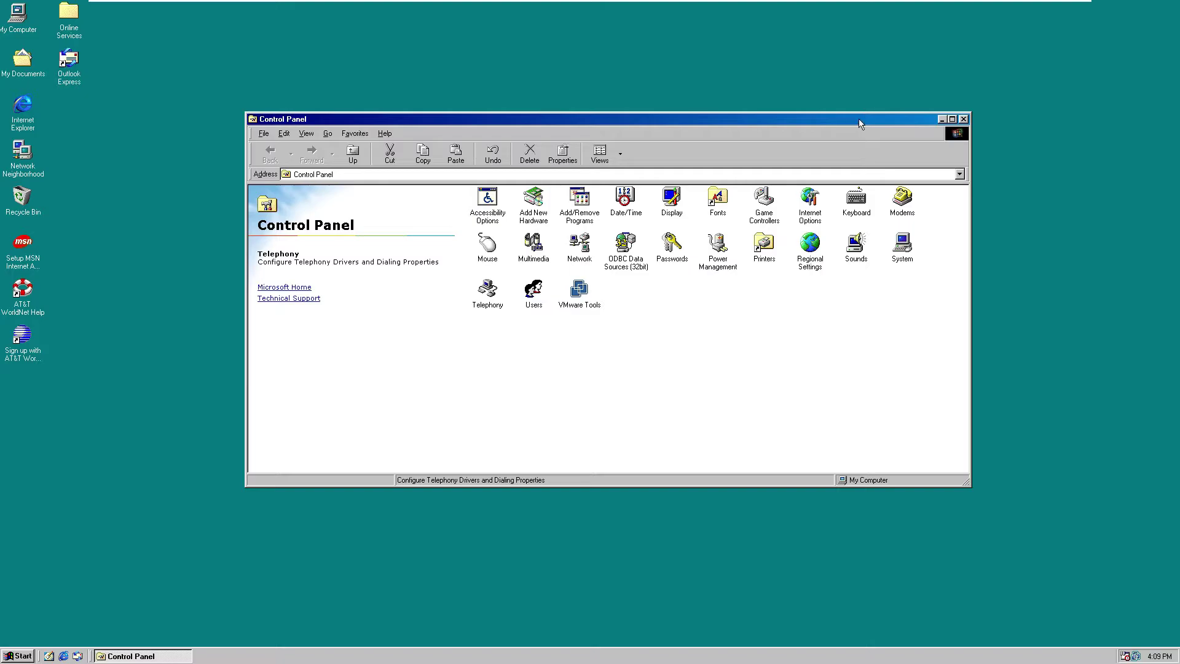
- Examine the number, currency, time and date formats in Regional Settings, accepting the dialog to close it
double_click(818, 248)
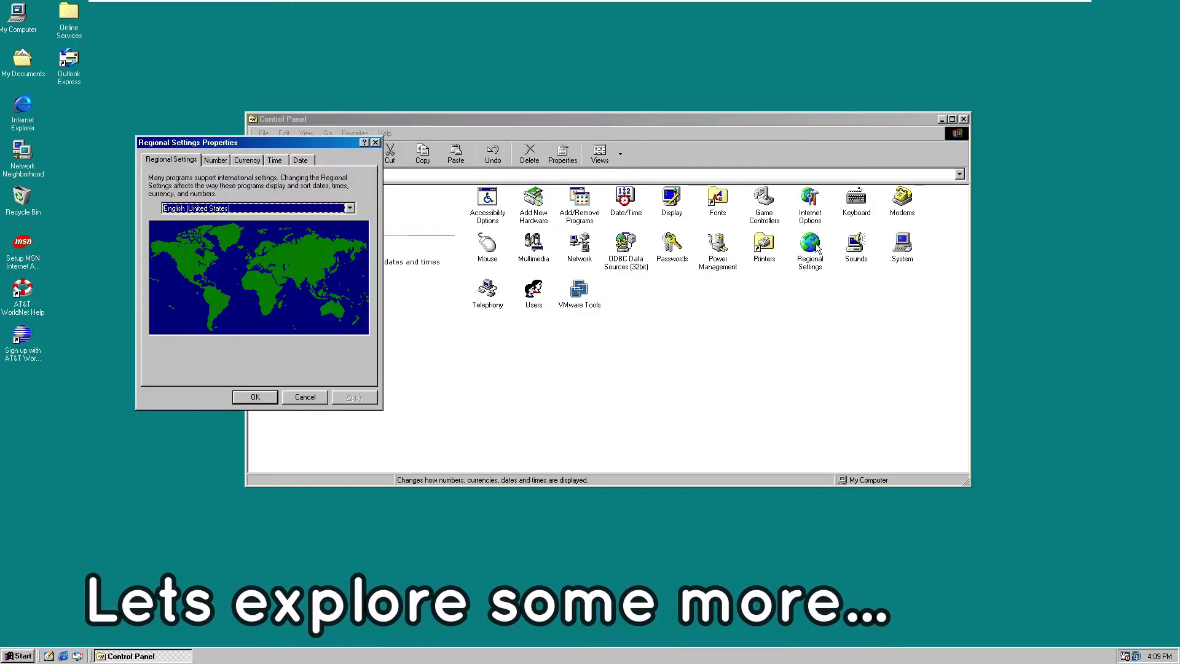
left_click(216, 161)
left_click(248, 160)
left_click(280, 162)
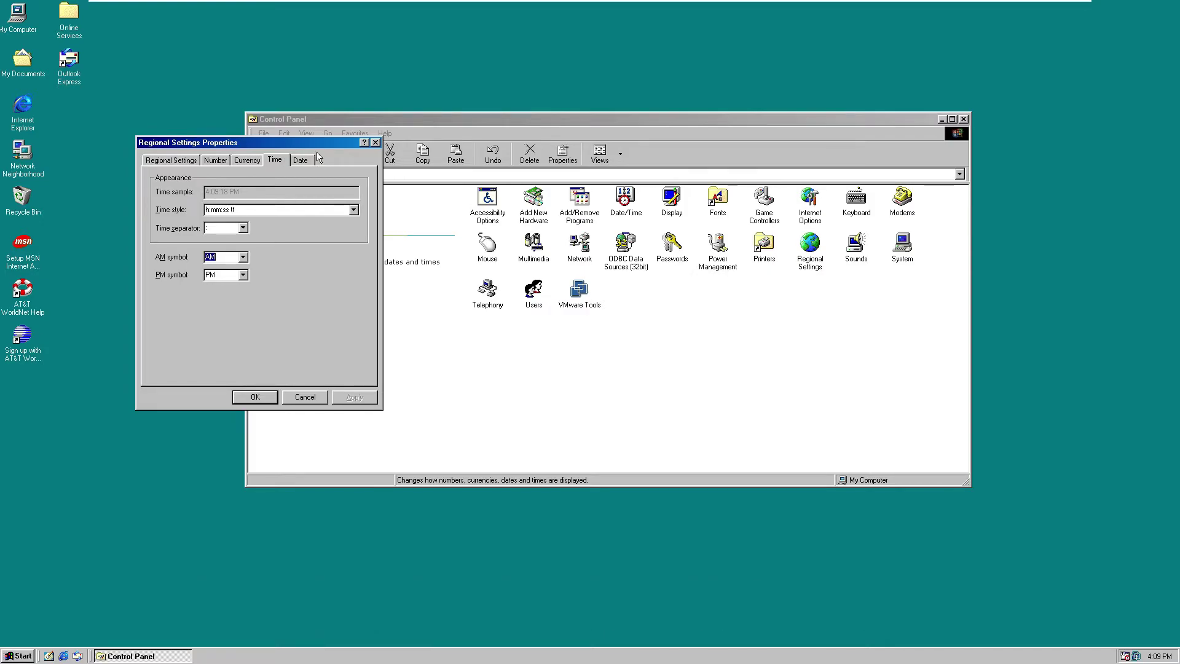
left_click(305, 161)
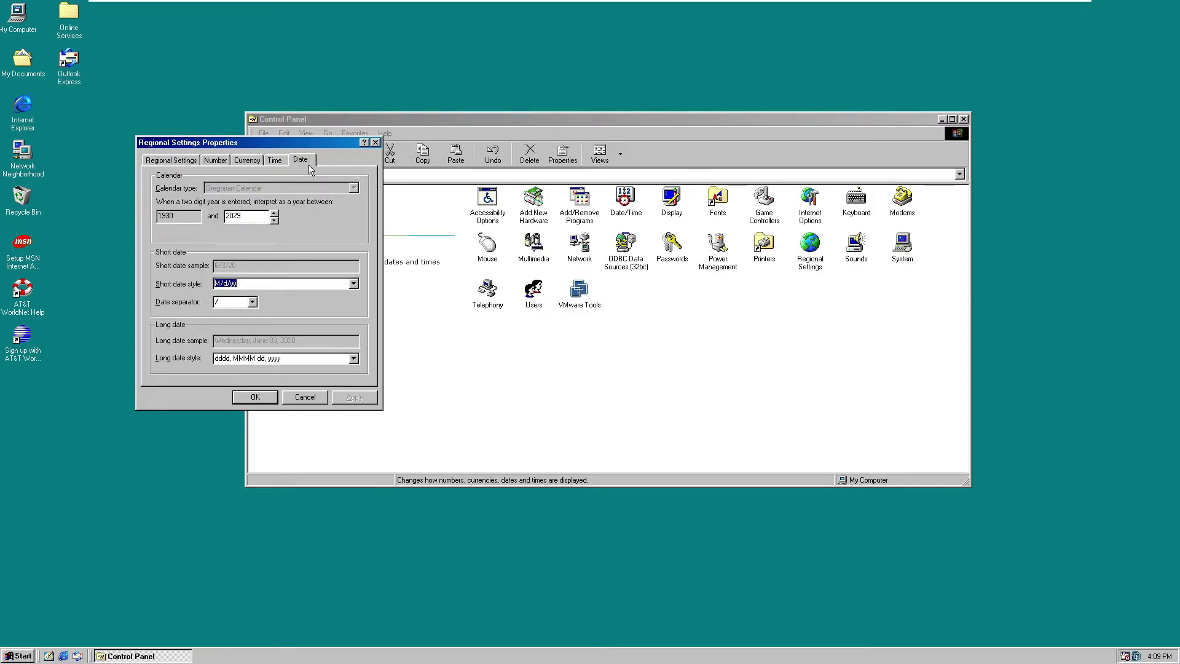
left_click(255, 397)
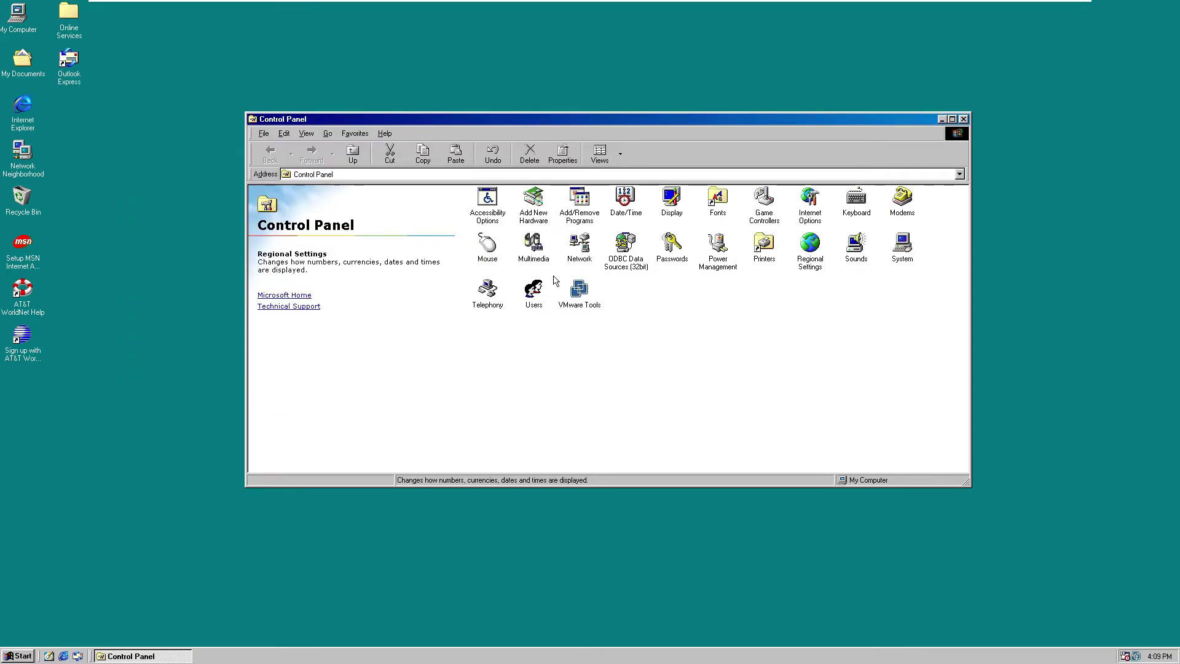
- View the multi-user setup wizard from Users up to the user name page, and close it
double_click(540, 290)
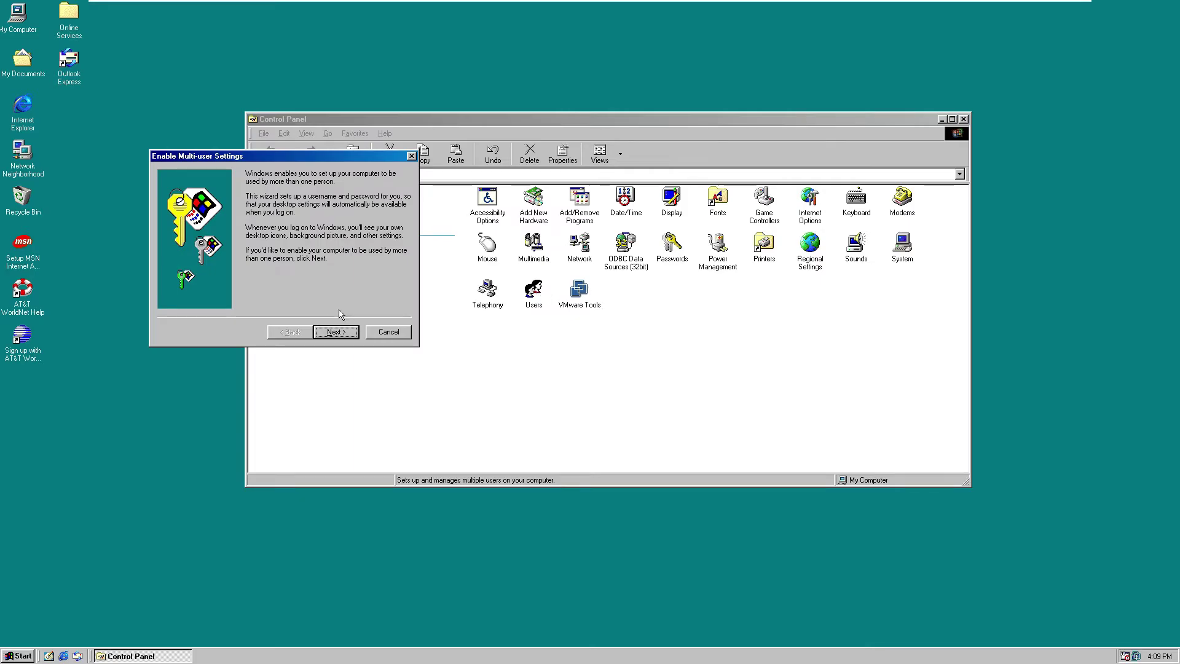
left_click(336, 331)
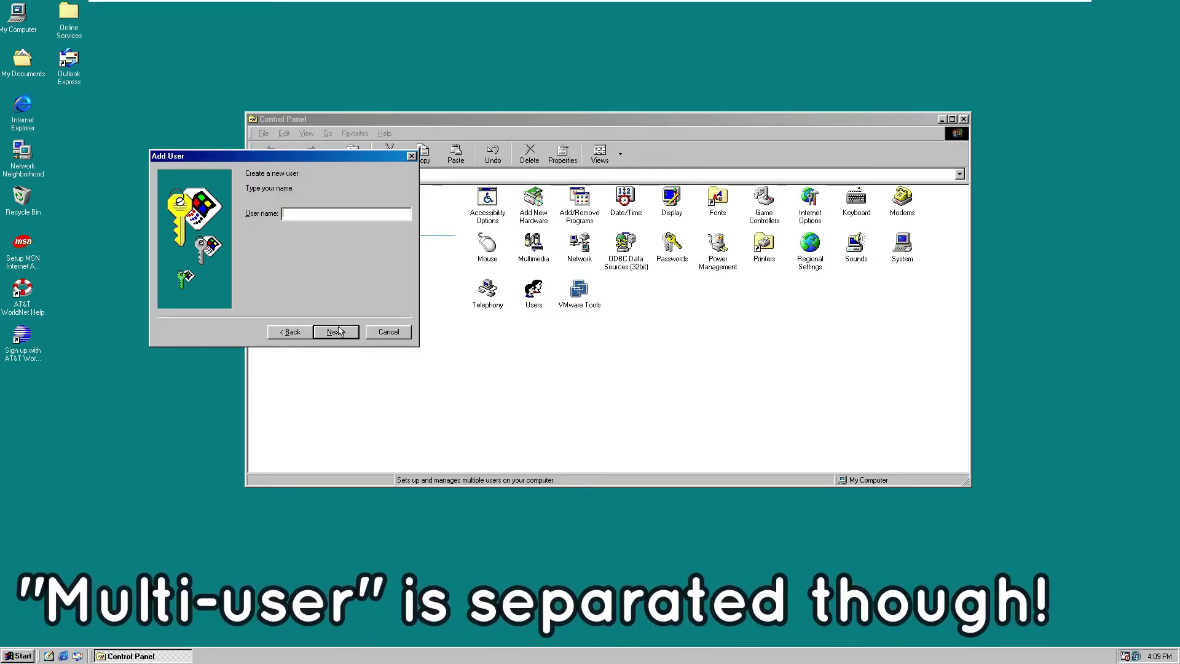
left_click(412, 155)
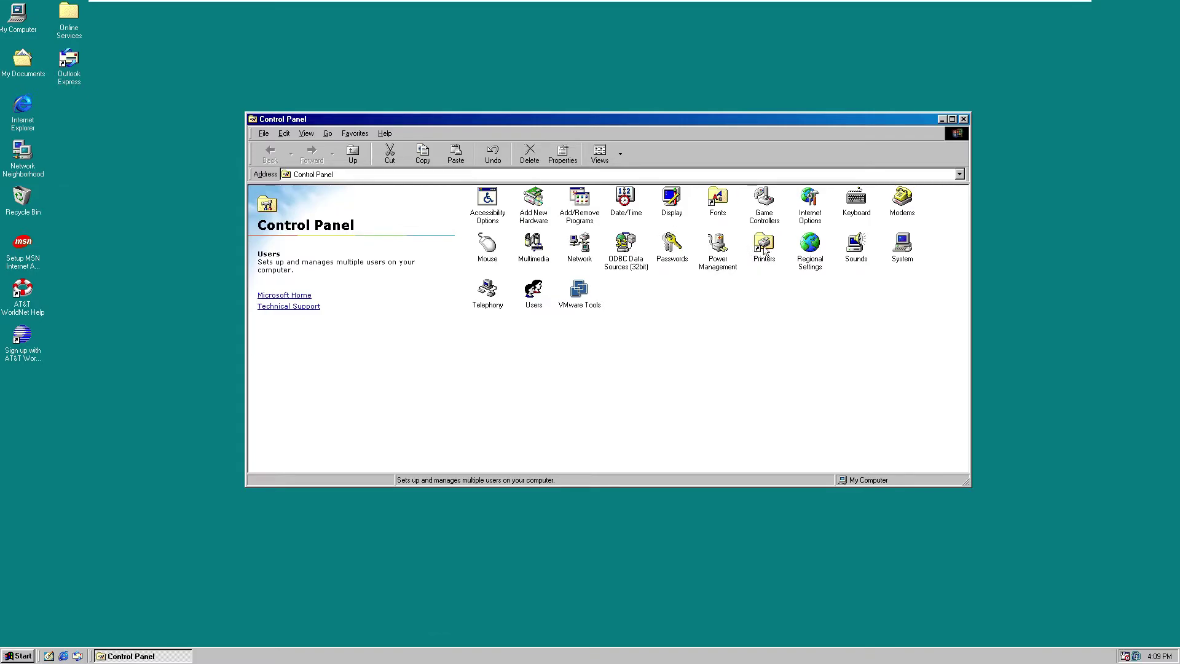
- Open System Properties and examine the hardware profiles and the device list, viewed by connection and by type
double_click(904, 252)
left_click_drag(160, 8, 533, 175)
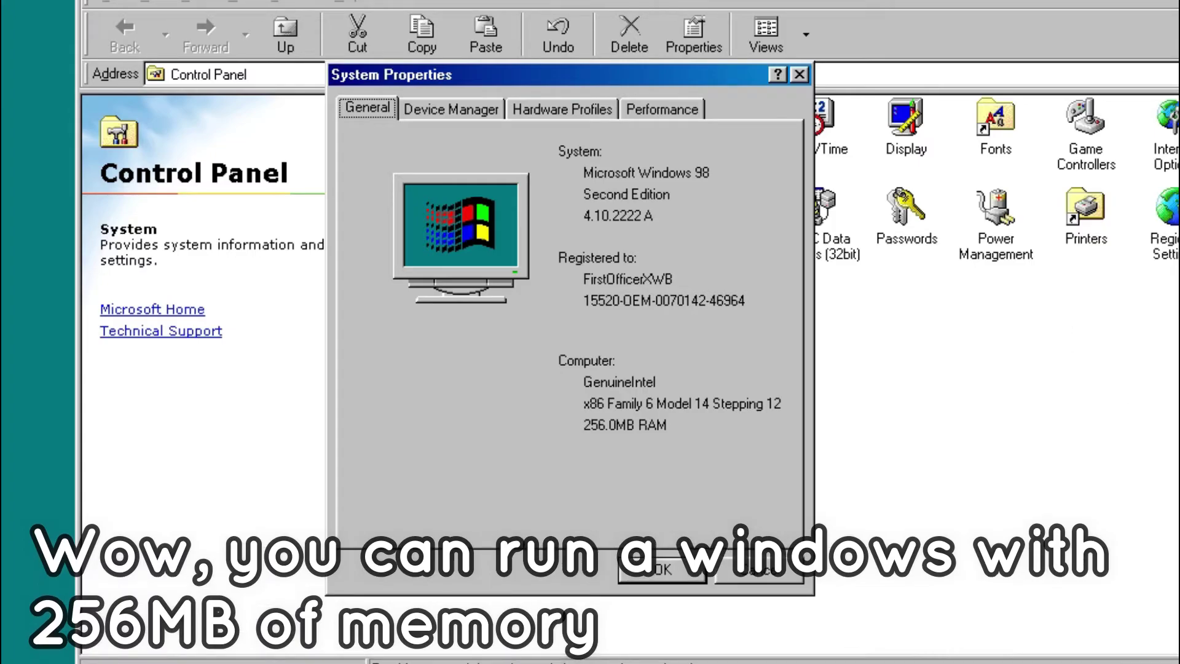
left_click(562, 109)
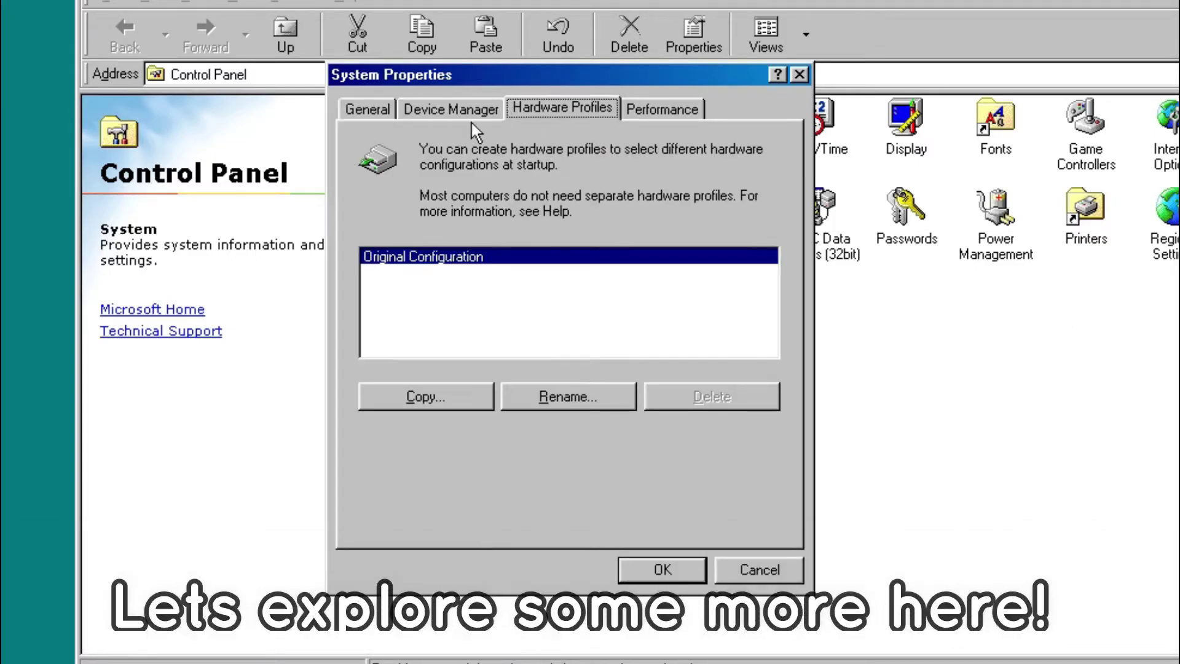
left_click(477, 118)
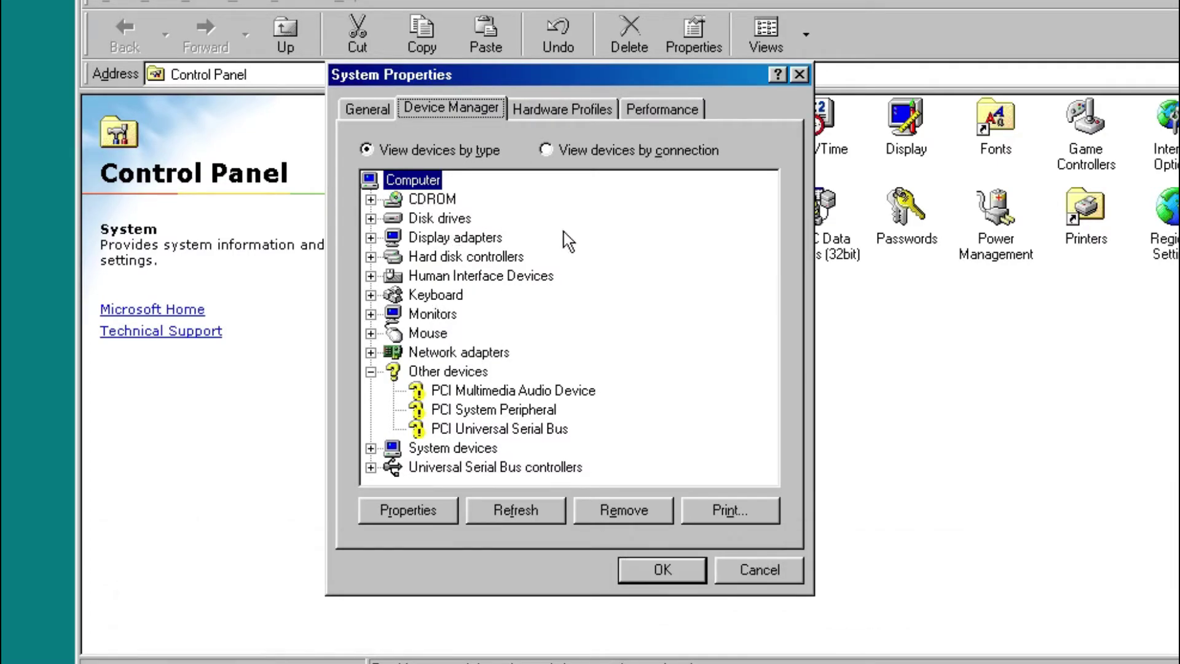
left_click(595, 150)
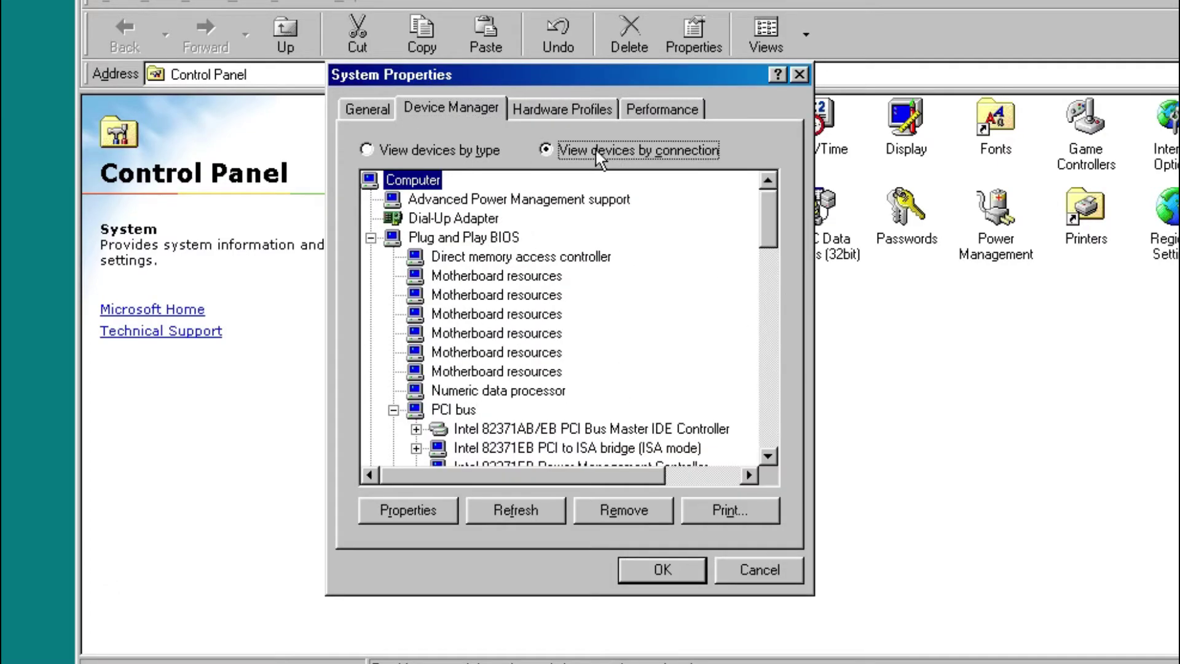
left_click(489, 149)
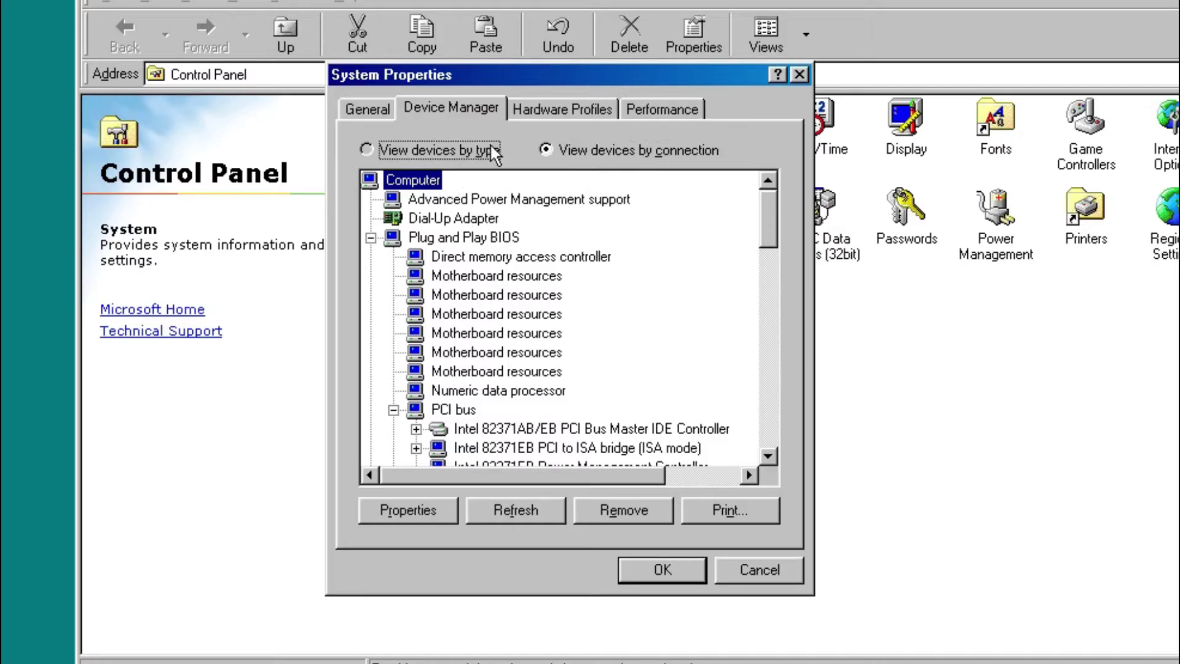
- Examine the computer's used and reserved hardware resources in Device Manager, and close its properties
left_click(445, 508)
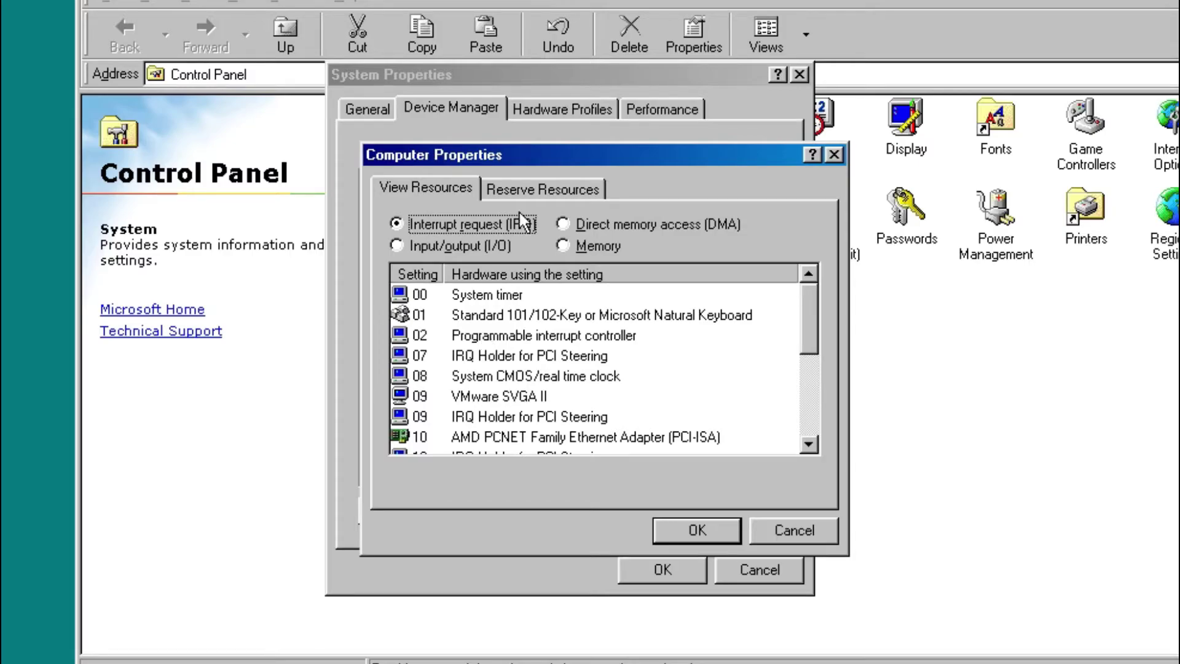
left_click(548, 190)
left_click(835, 154)
- Enable manual resource configuration for the PCI System Peripheral, accept its properties and decline the restart
double_click(474, 416)
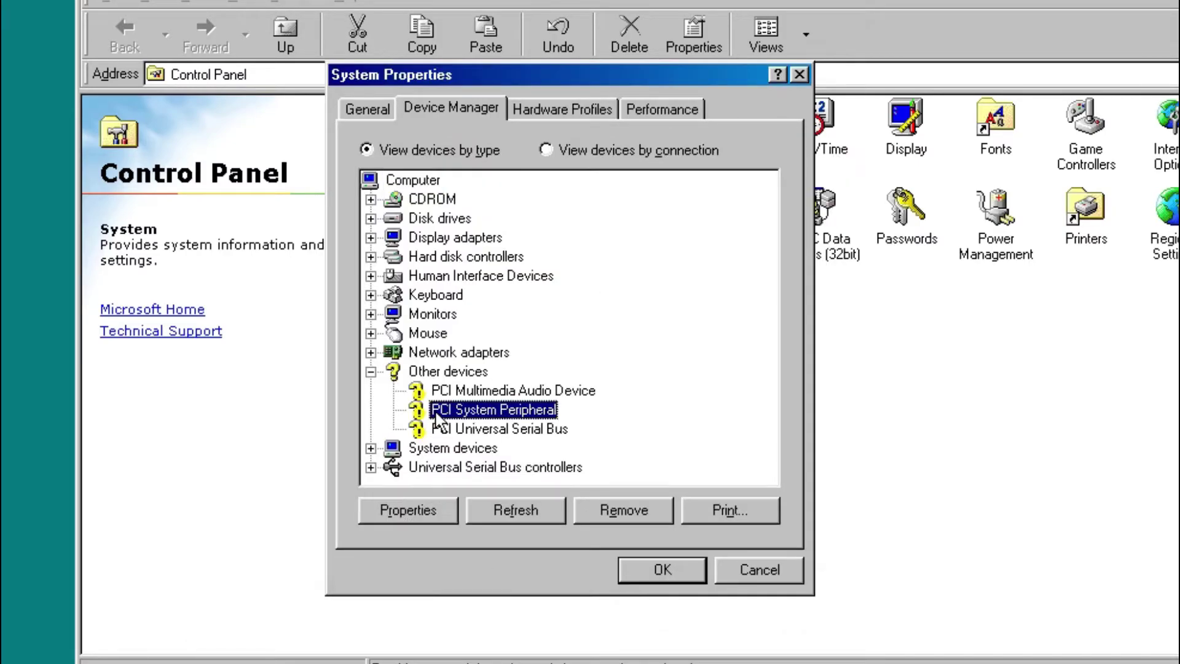
left_click(481, 191)
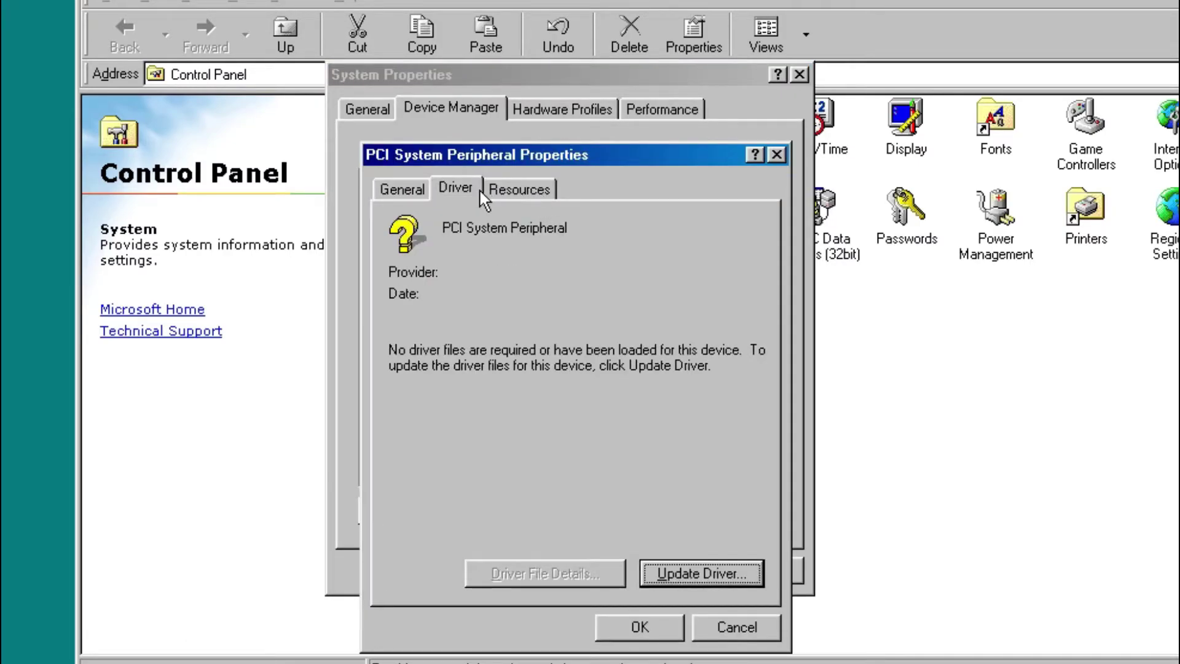
left_click(515, 194)
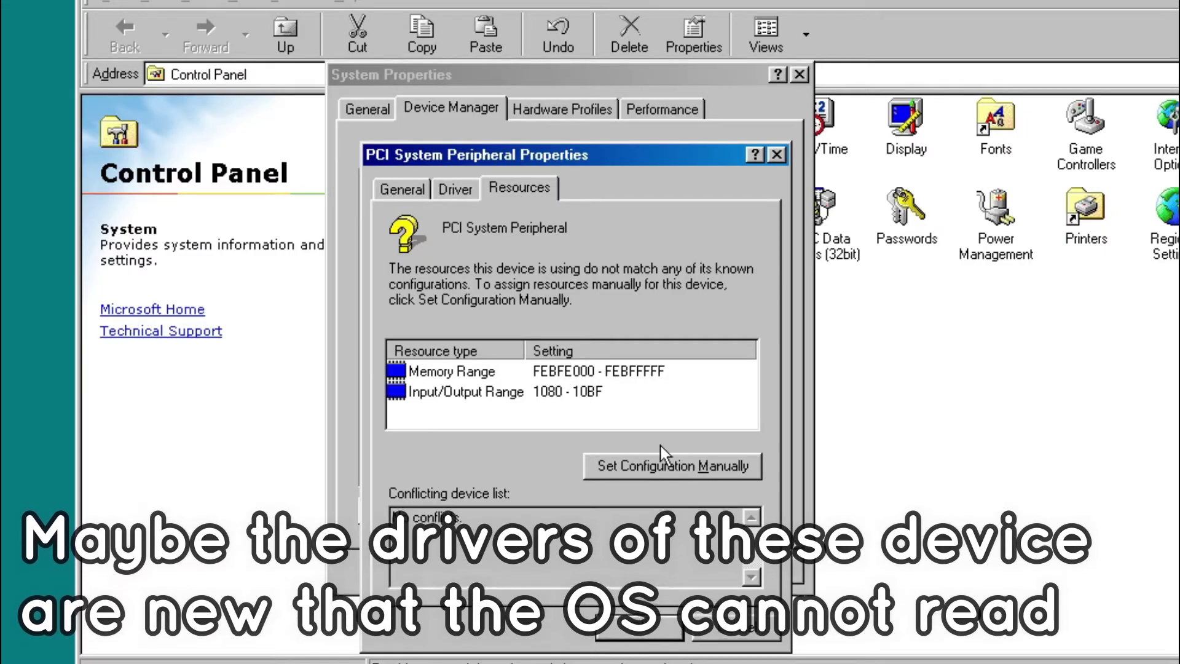
left_click(665, 467)
left_click(497, 411)
left_click(458, 392)
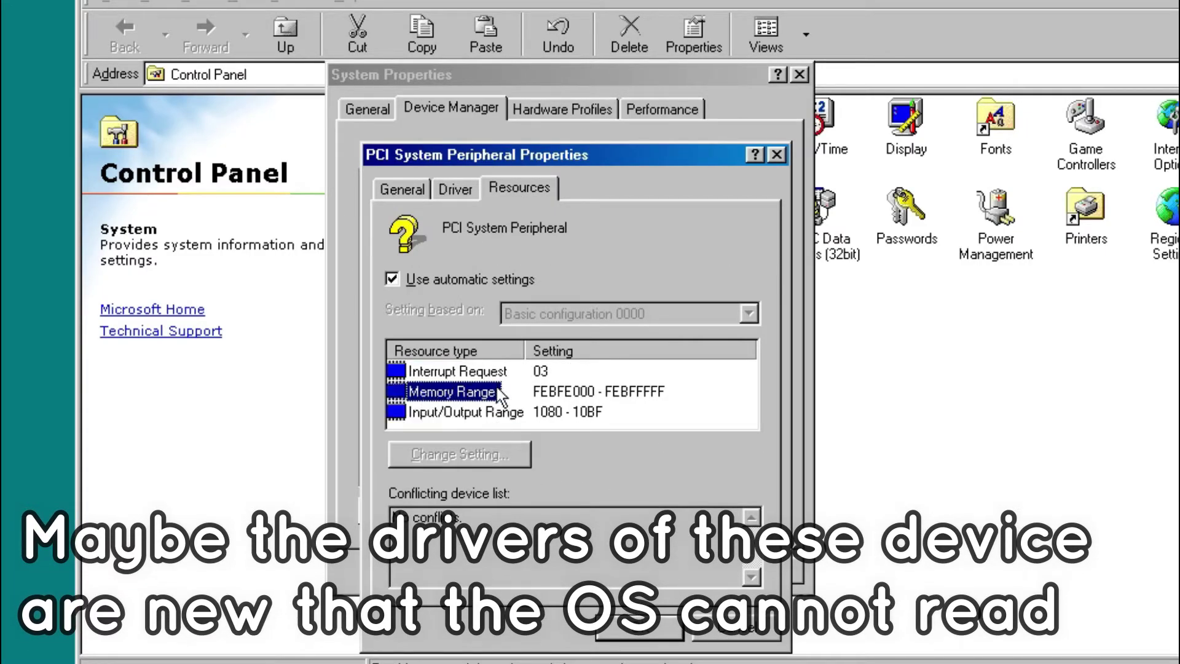
left_click(679, 627)
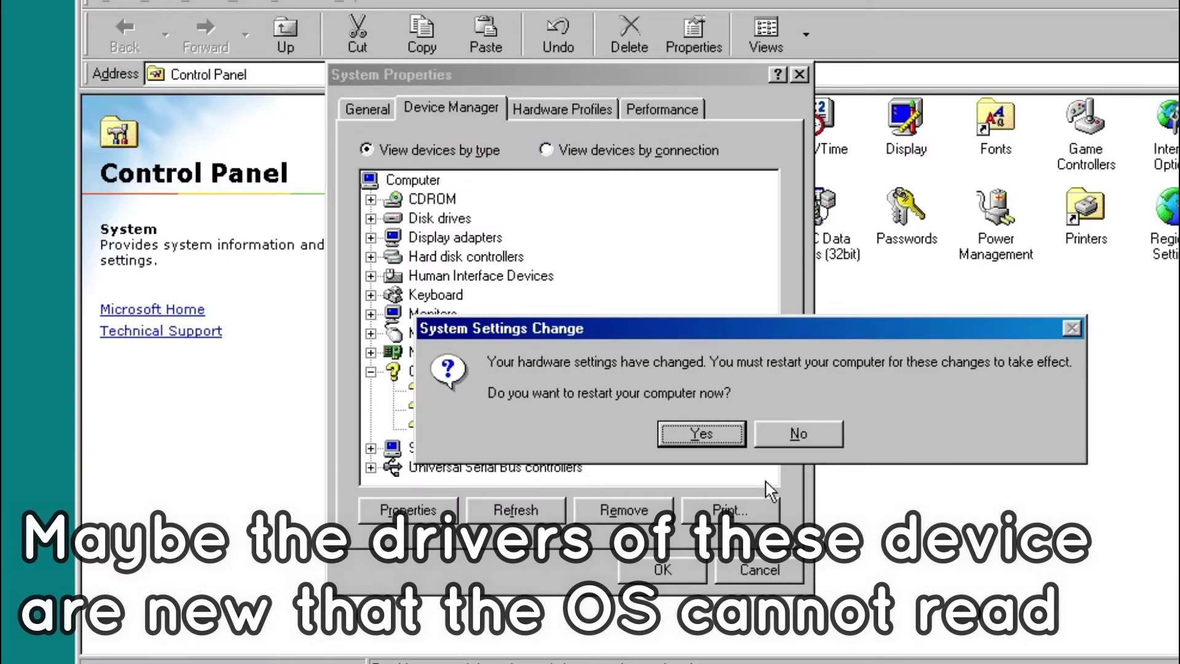
left_click(813, 435)
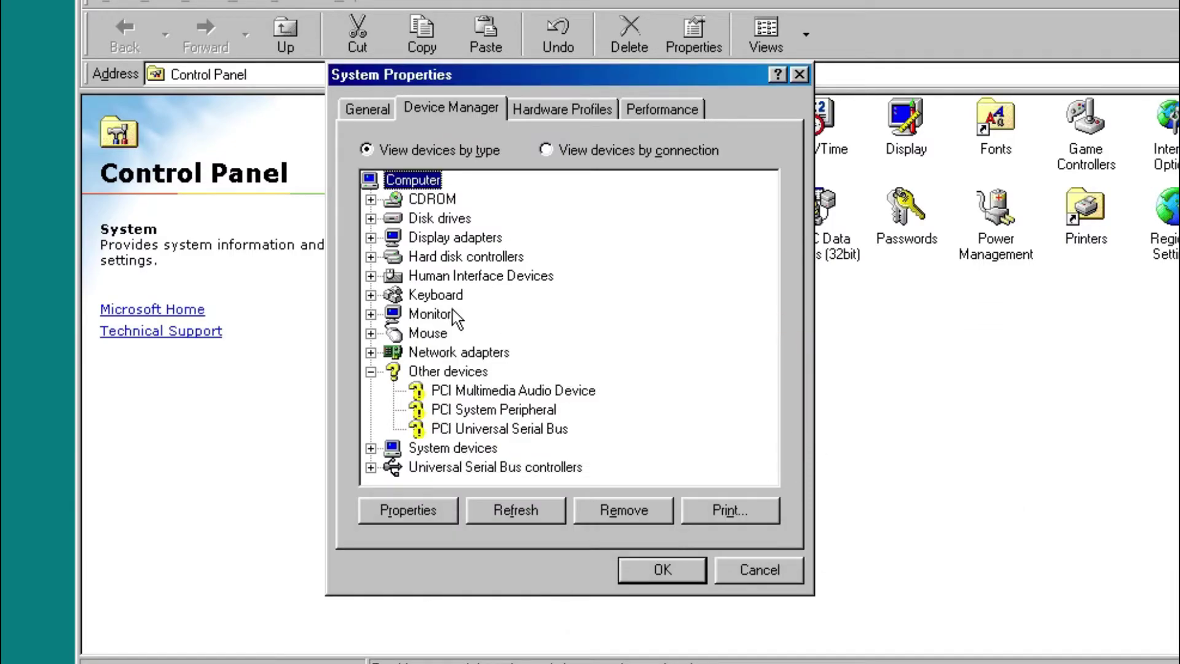
- Refresh the device list and examine the driver and resources of the PCI Multimedia Audio Device
left_click(486, 390)
left_click(533, 514)
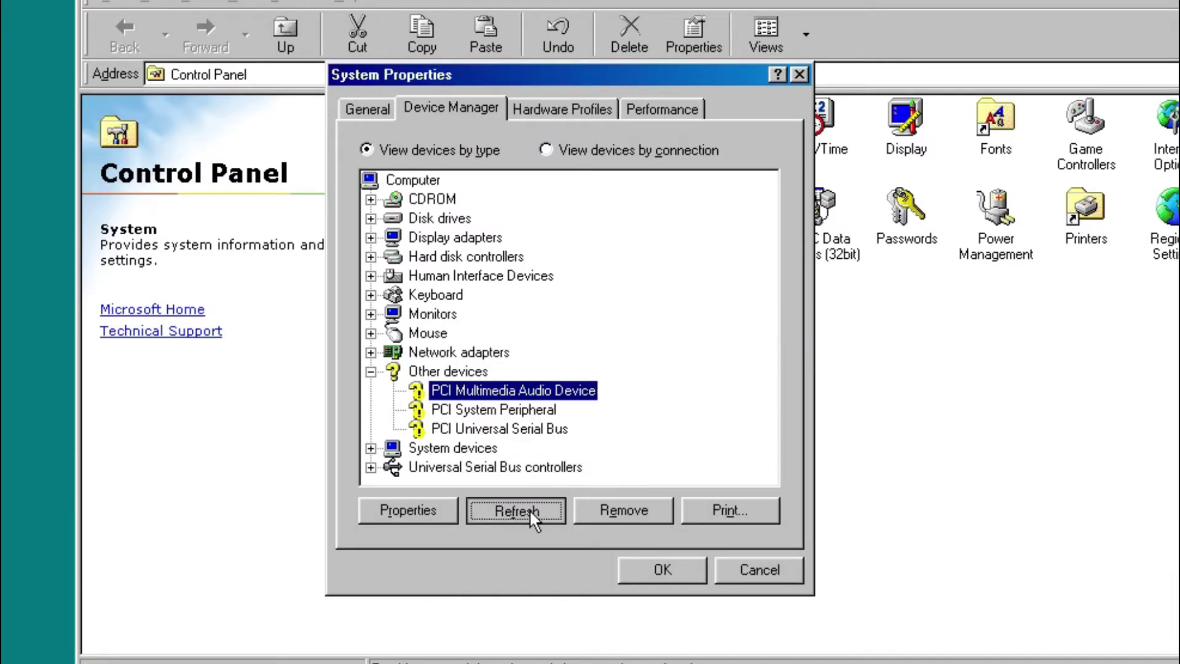
left_click(509, 395)
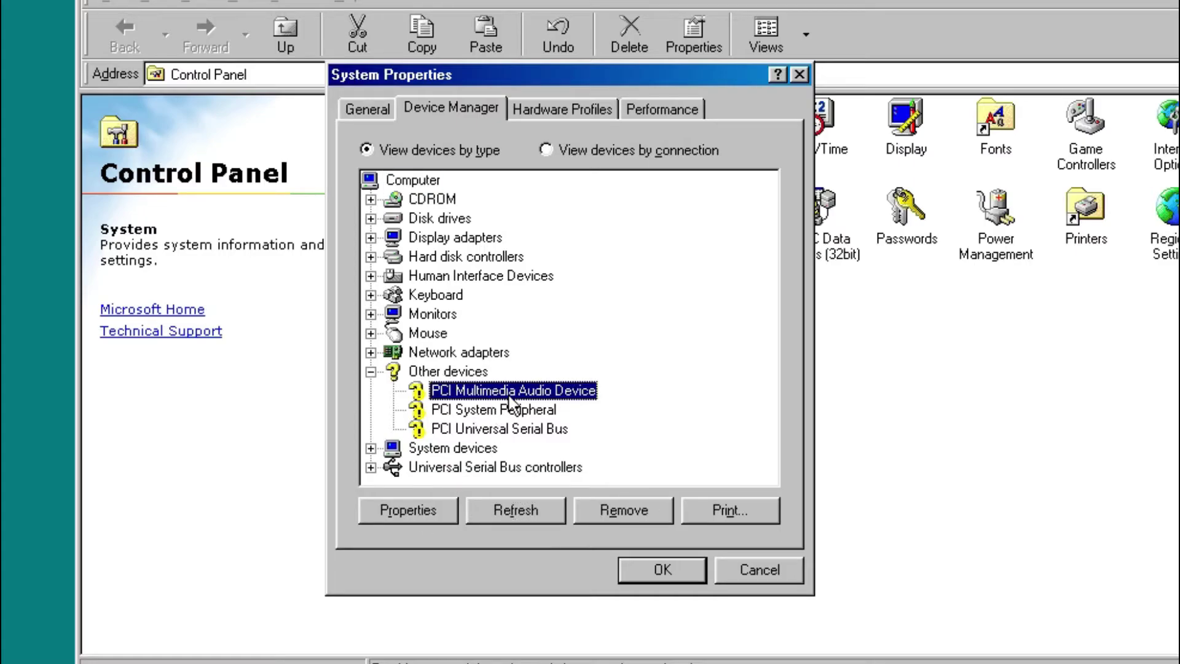
left_click(404, 509)
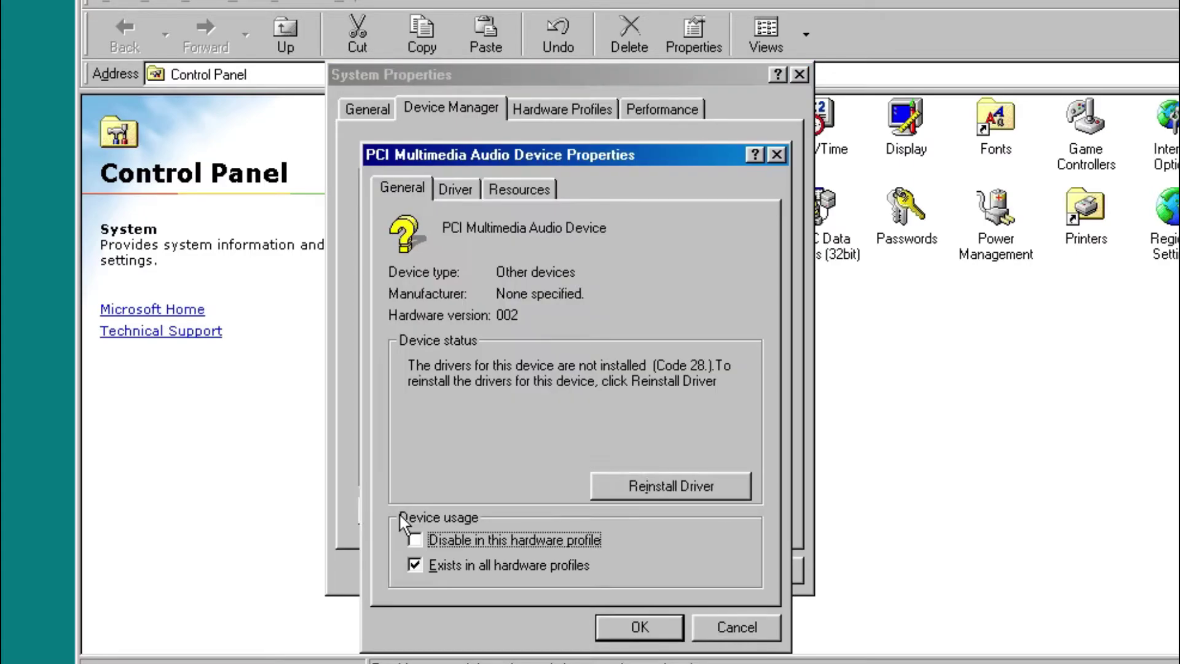
left_click(475, 194)
left_click(525, 184)
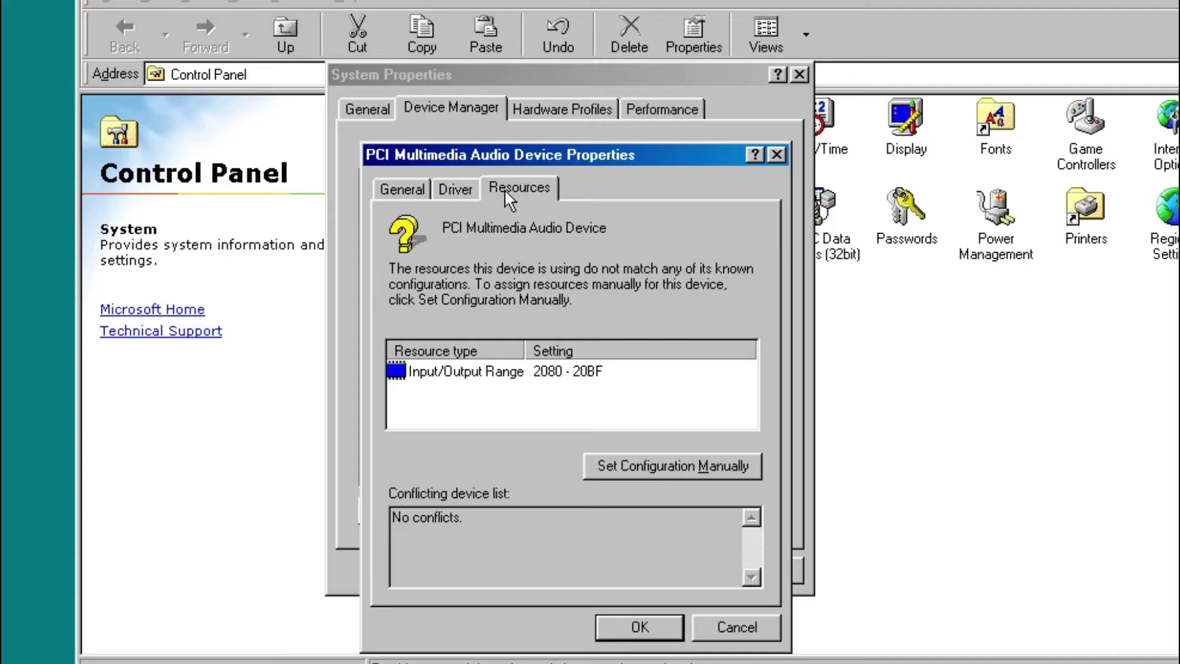
- Try to modify the audio device's input/output range, enable manual configuration, and accept the properties without restarting
double_click(492, 375)
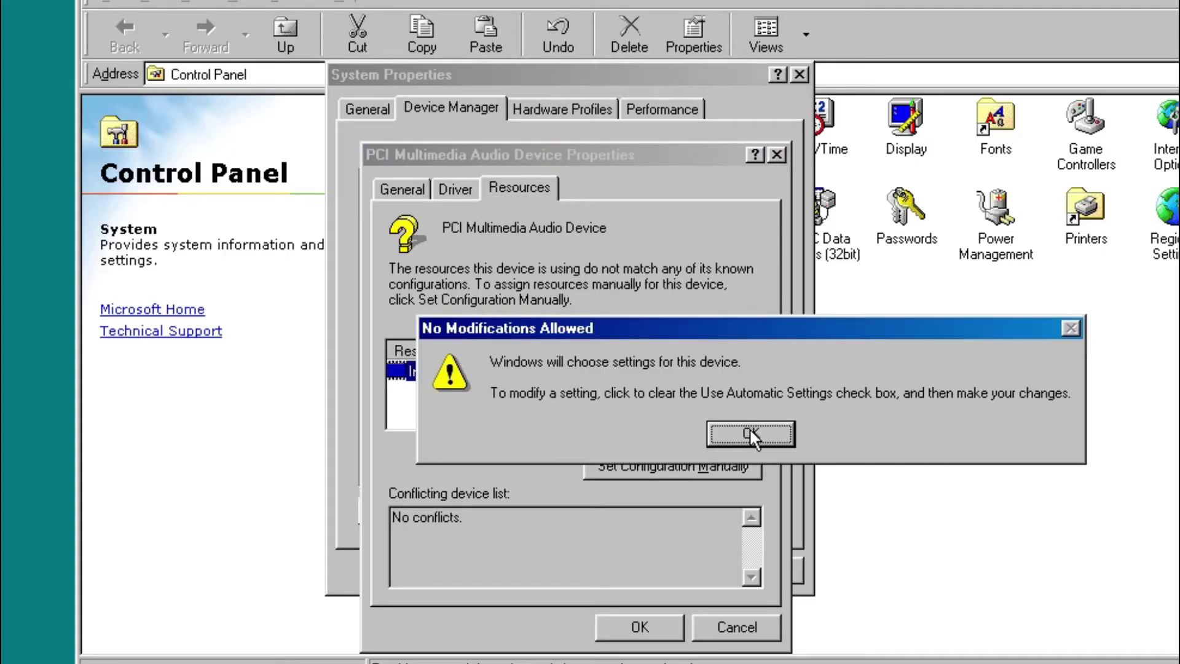
left_click(752, 433)
left_click(707, 469)
left_click(434, 395)
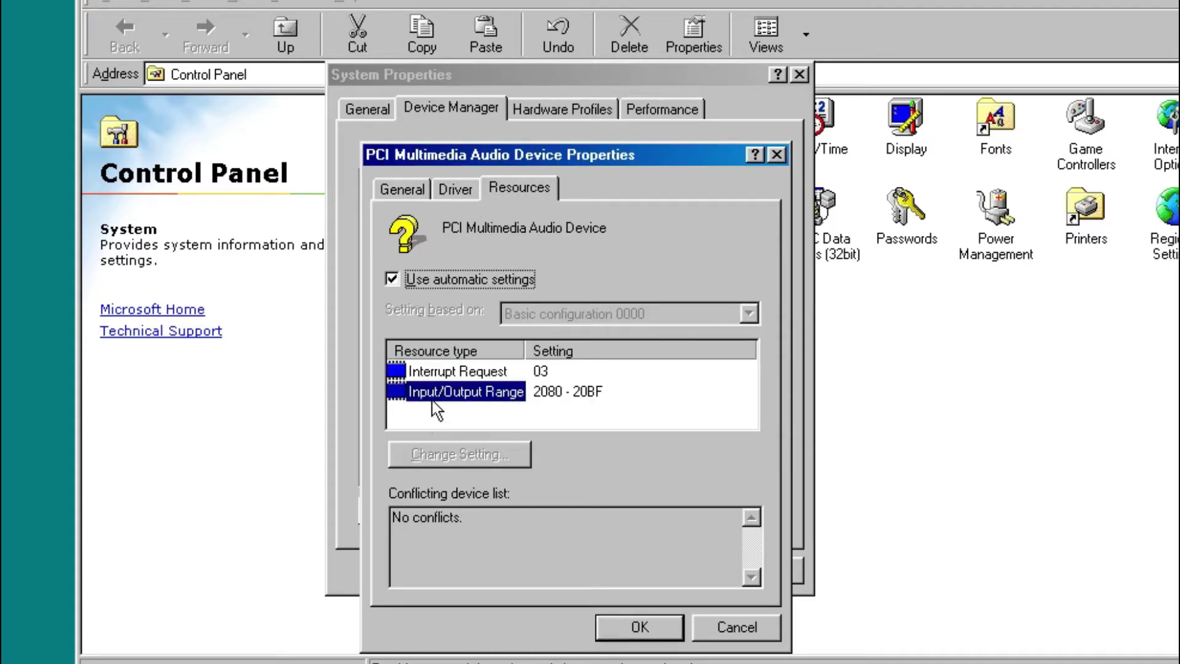
left_click(651, 619)
left_click(762, 440)
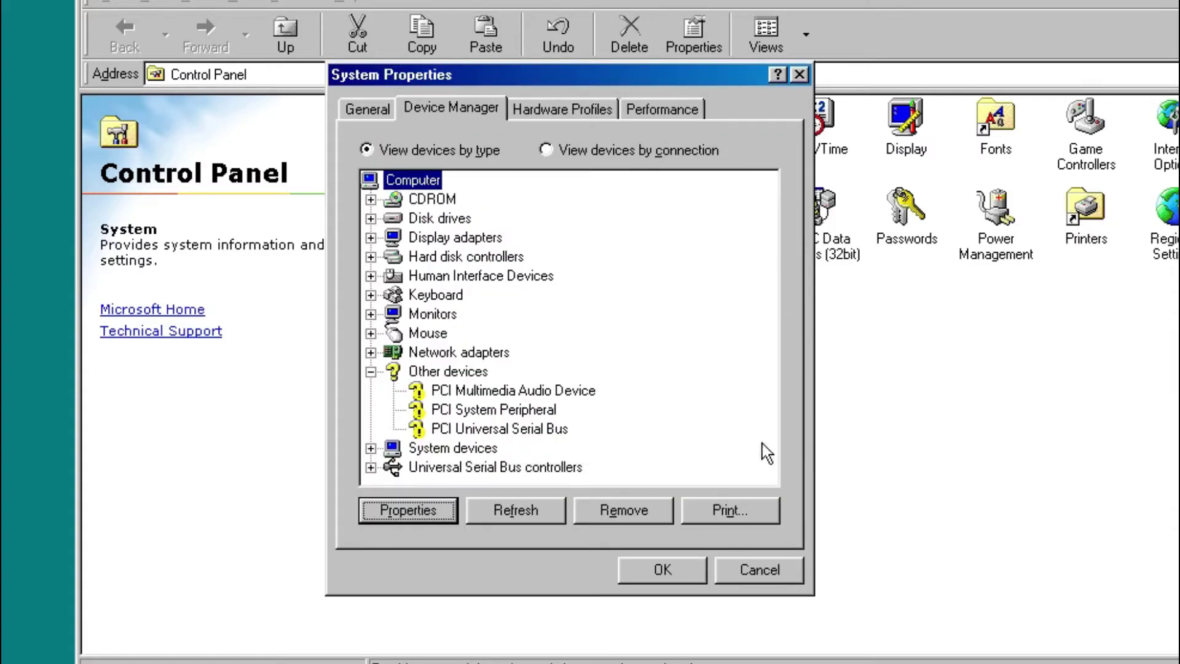
- Start reinstalling the PCI Universal Serial Bus driver and choose to display a list of all drivers
double_click(501, 420)
left_click(679, 499)
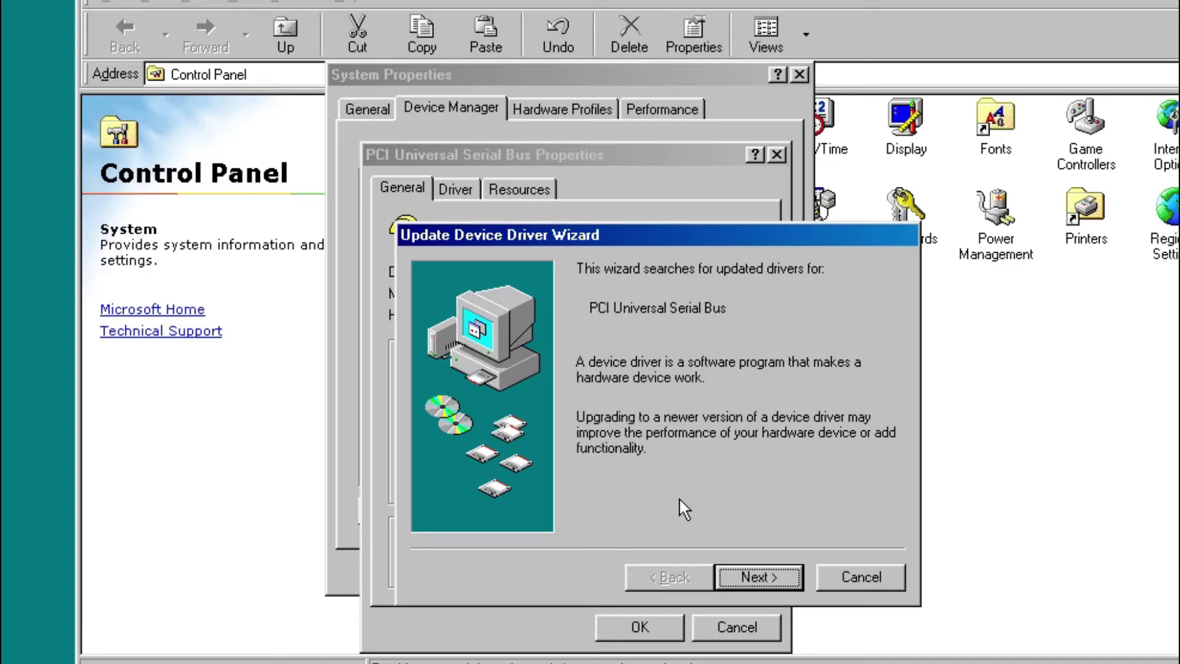
left_click(745, 578)
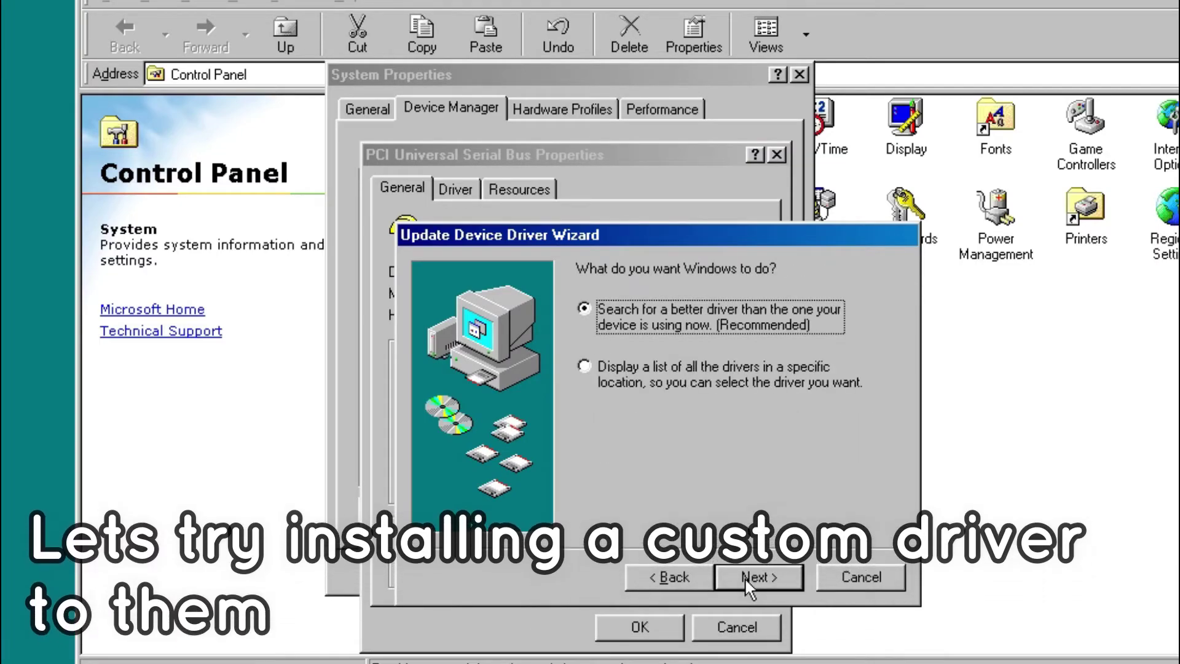
left_click(784, 367)
left_click(755, 579)
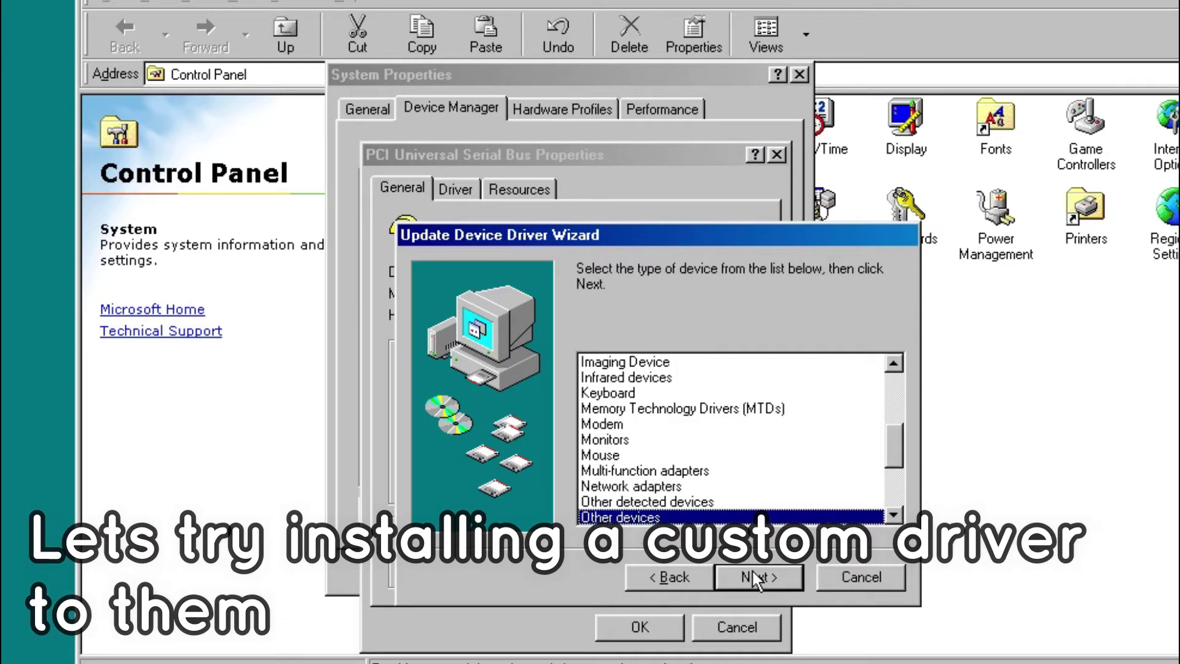
- Review the available device types and choose Universal Serial Bus controllers for the PCI Universal Serial Bus driver
scroll(796, 483, "up", 7)
scroll(790, 463, "down", 2)
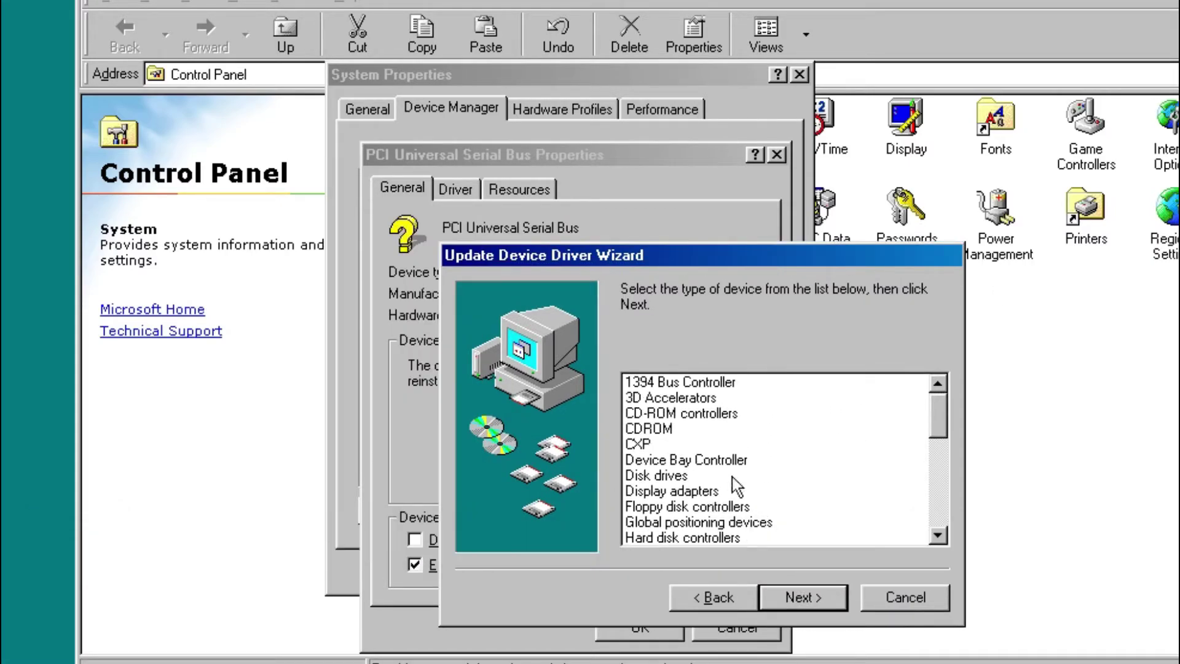
scroll(737, 487, "down", 2)
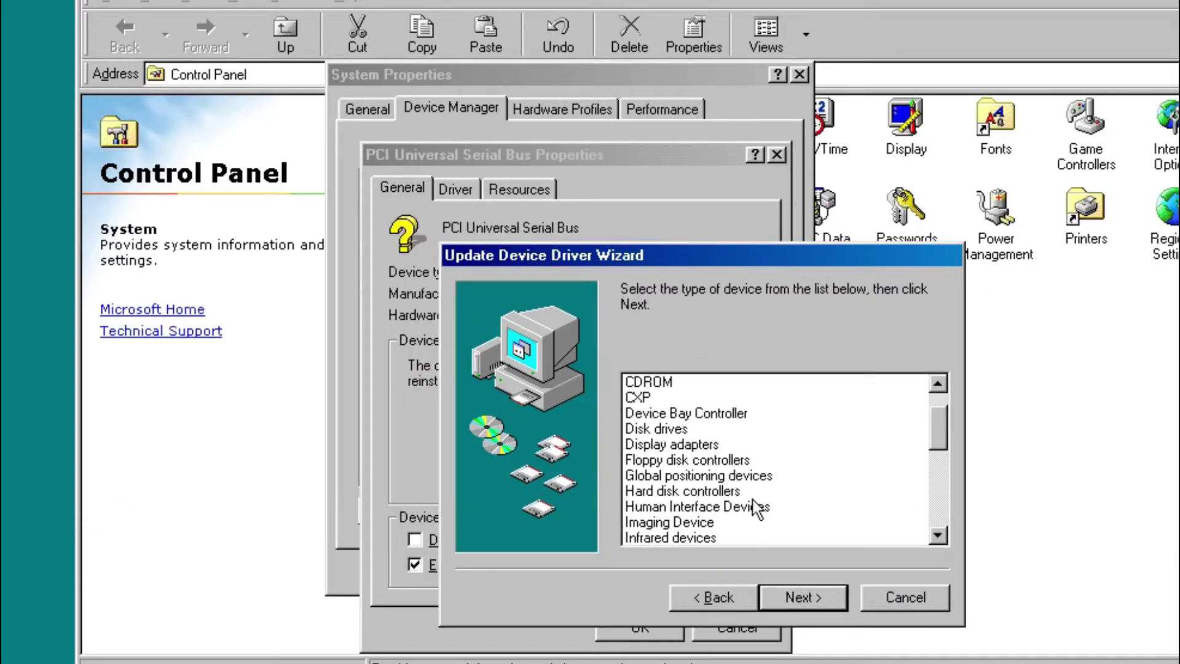
key("o")
key("o")
scroll(739, 516, "down", 2)
scroll(739, 516, "down", 1)
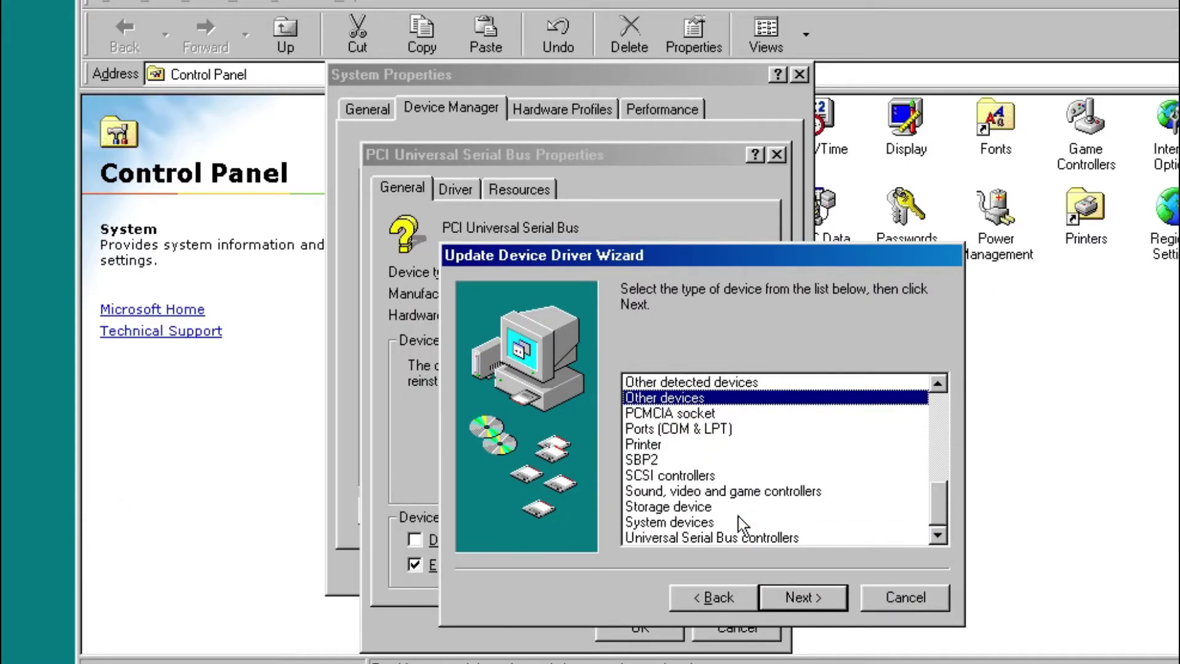
left_click(762, 535)
- Install the Generic USB Hub driver on the device despite the compatibility warning, and close its properties
left_click(803, 597)
left_click(803, 598)
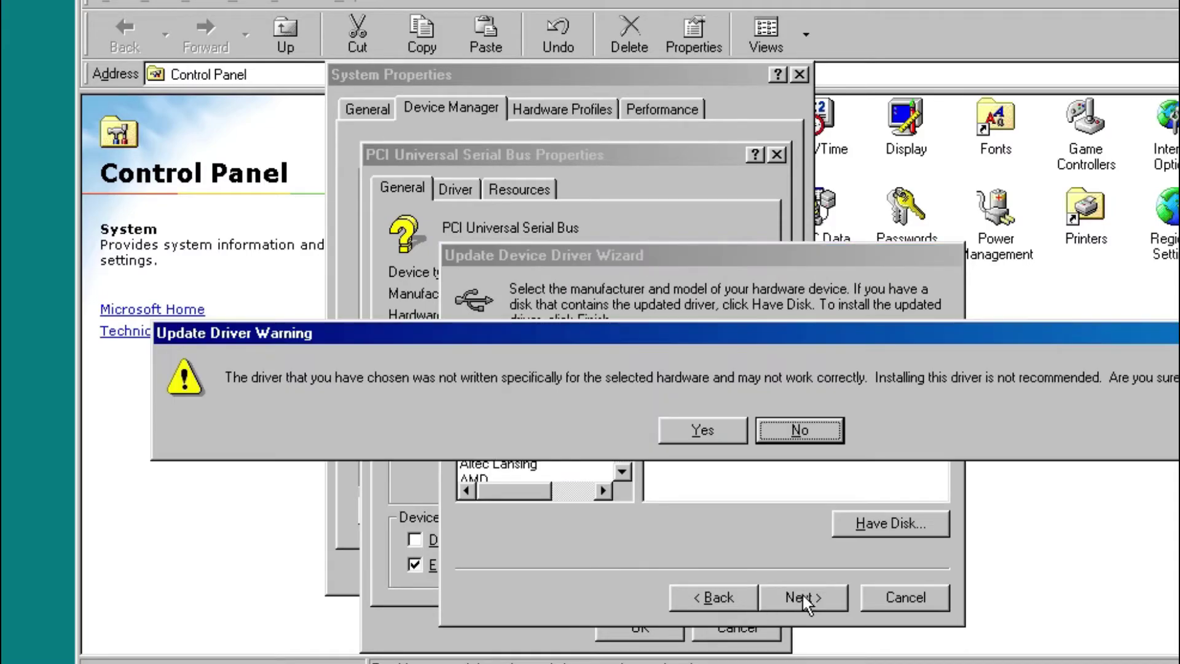
key("Return")
left_click(806, 597)
left_click(818, 598)
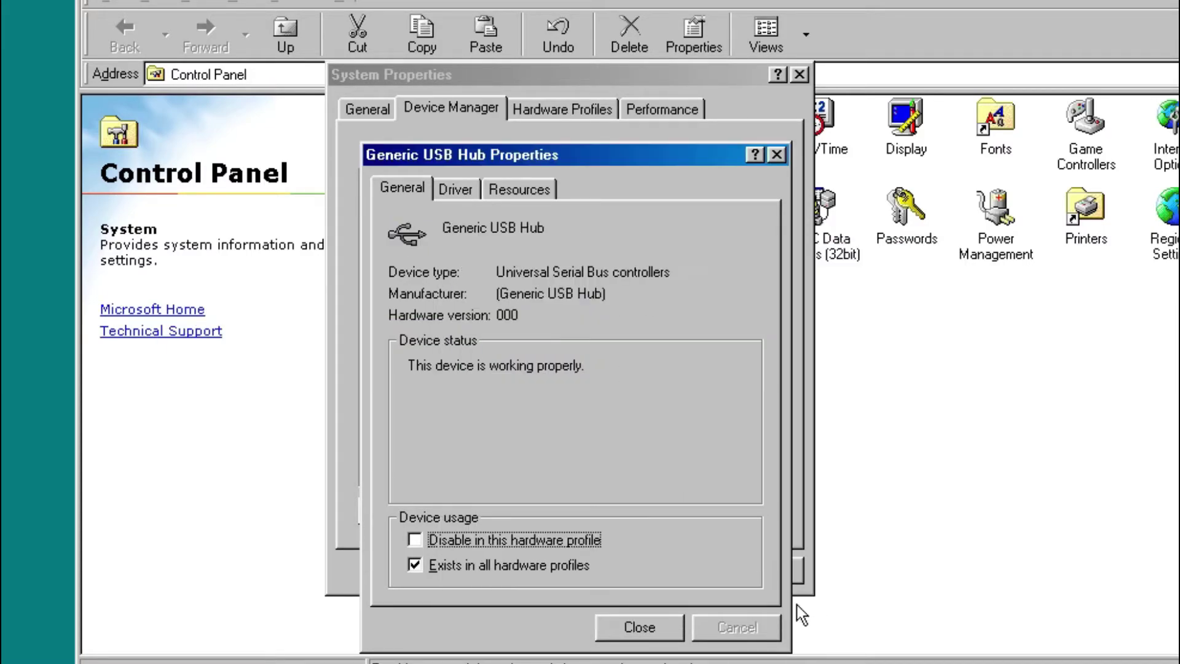
left_click(660, 633)
- Start reinstalling the PCI System Peripheral driver and choose to display a list of all drivers
left_click(482, 414)
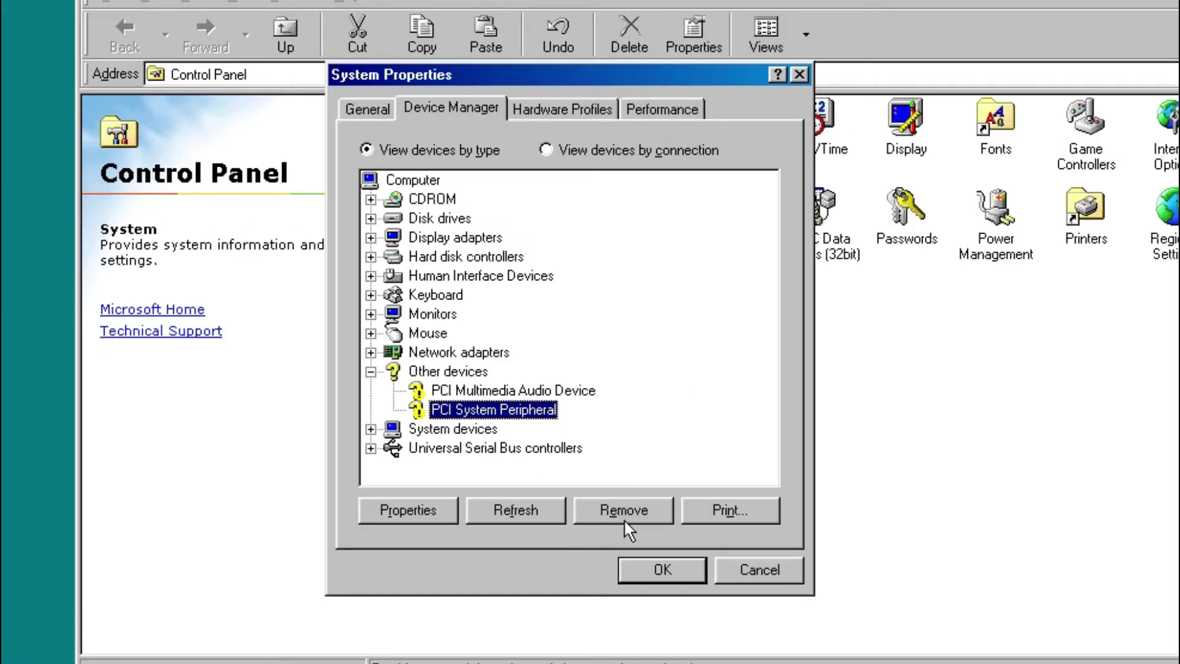
left_click(402, 510)
left_click(458, 188)
left_click(683, 569)
left_click(737, 572)
left_click(726, 382)
left_click(760, 576)
- Try the System devices type for the PCI System Peripheral, return to the type list, and cancel the driver update
scroll(790, 476, "up", 5)
scroll(750, 505, "down", 7)
left_click(750, 504)
left_click(753, 584)
left_click(659, 577)
scroll(688, 504, "up", 2)
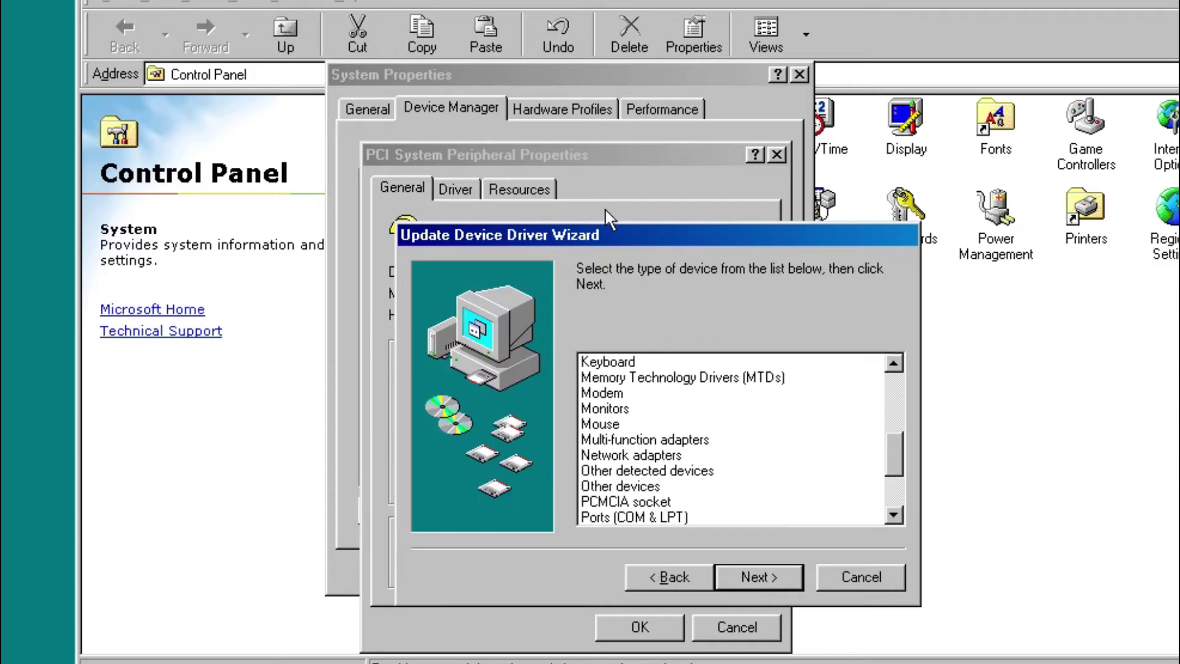
left_click_drag(615, 233, 1062, 347)
scroll(1101, 541, "up", 5)
key("Escape")
left_click(777, 155)
- Start reinstalling the unrecognized audio device's driver and choose to display a list of all drivers
left_click(510, 392)
left_click(425, 513)
left_click(456, 189)
left_click(402, 189)
left_click(683, 488)
left_click(753, 574)
left_click(727, 379)
left_click(797, 578)
- Install a driver of the Sound, video and game controllers type on the audio device and restart Windows
scroll(780, 415, "down", 4)
scroll(781, 414, "down", 2)
left_click(683, 470)
left_click(760, 581)
left_click(760, 581)
left_click(763, 579)
left_click(762, 578)
left_click(701, 434)
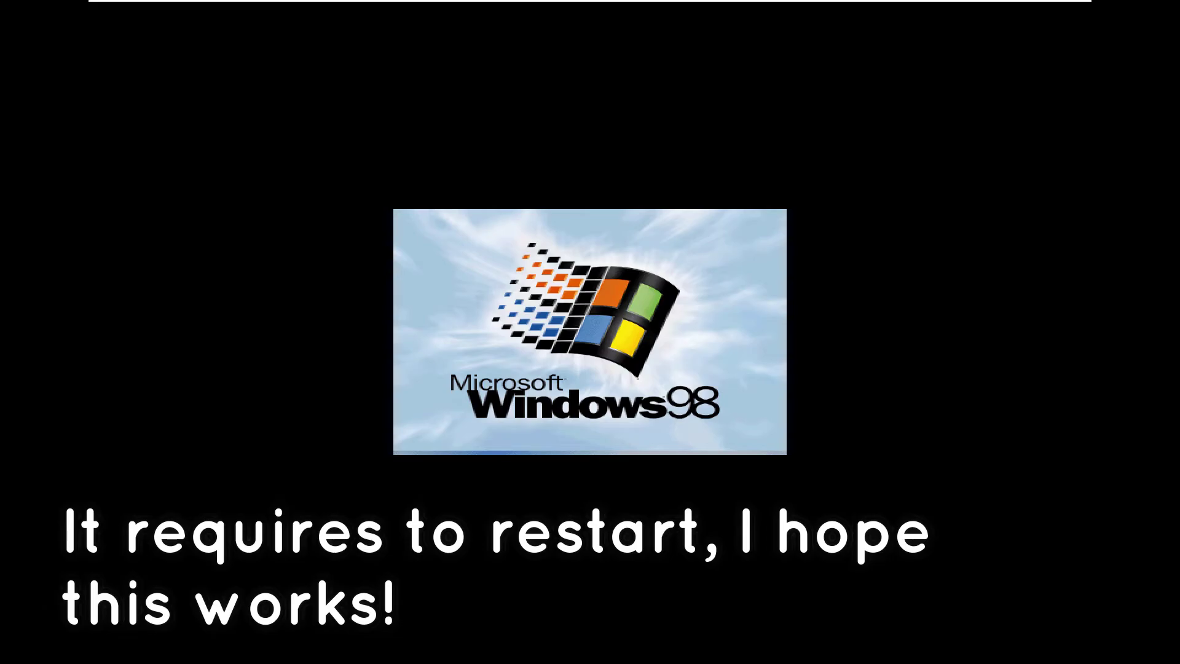
- Reset the virtual machine and start Windows 98 in Normal mode
left_click(339, 19)
left_click(378, 90)
left_click(606, 372)
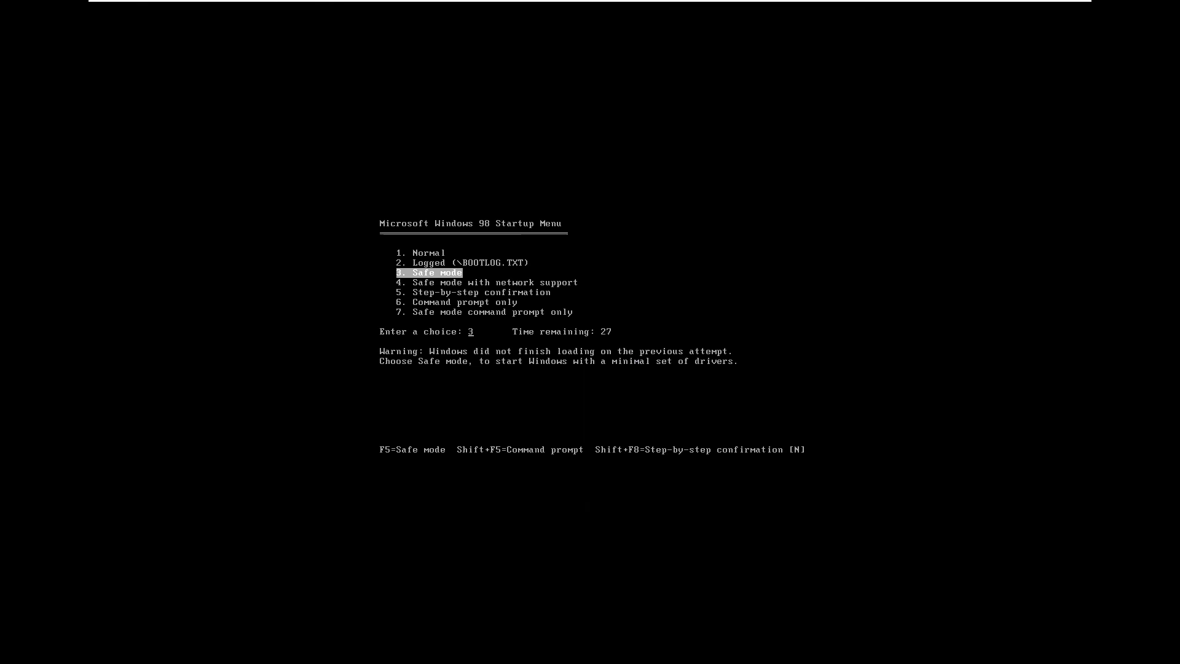
key("Up")
key("Up")
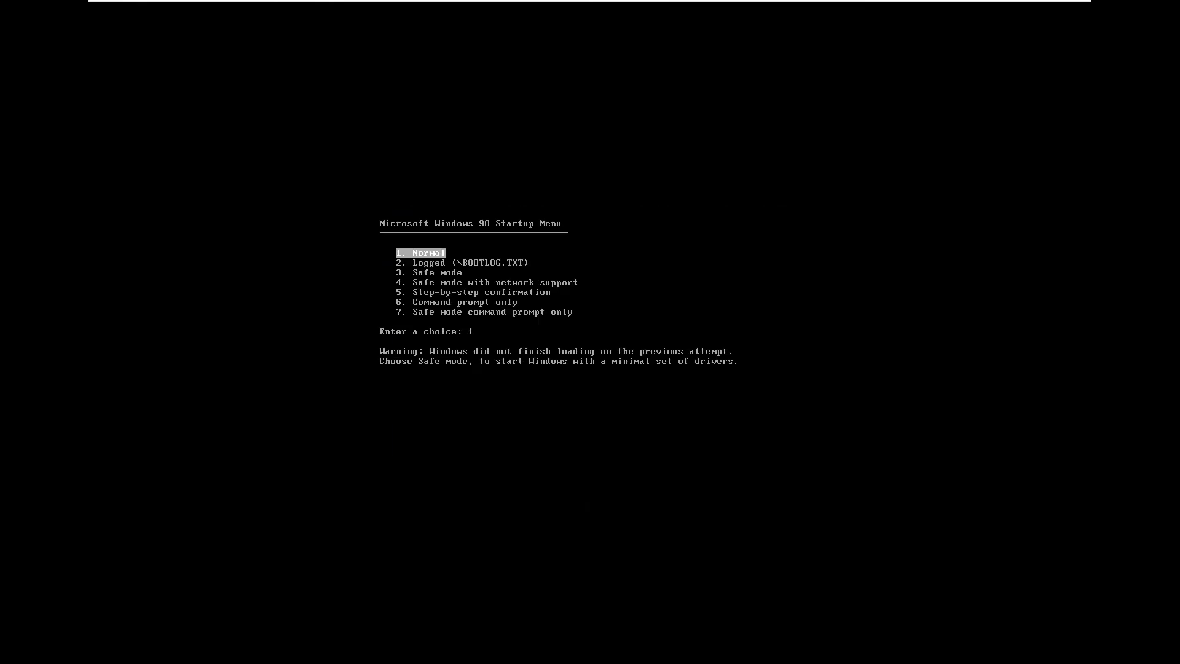
key("Return")
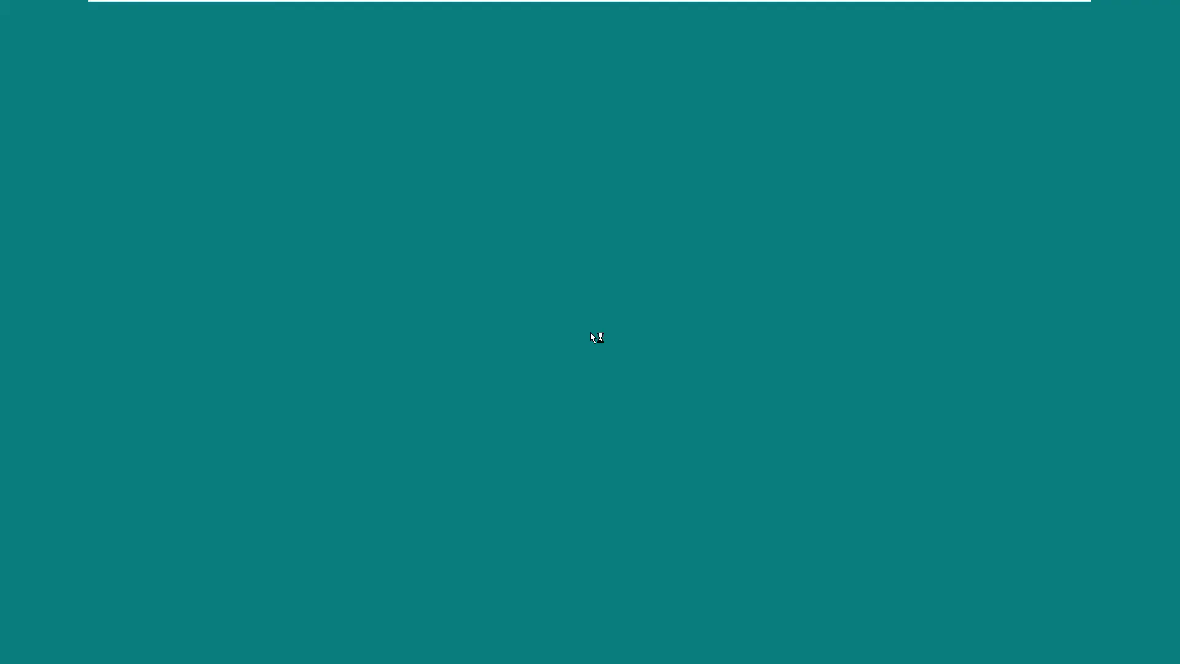
- Reset the virtual machine once more and skip the network password prompt to reach the desktop
left_click(708, 195)
mouse_move(507, 42)
left_click(361, 13)
left_click(370, 89)
left_click(640, 378)
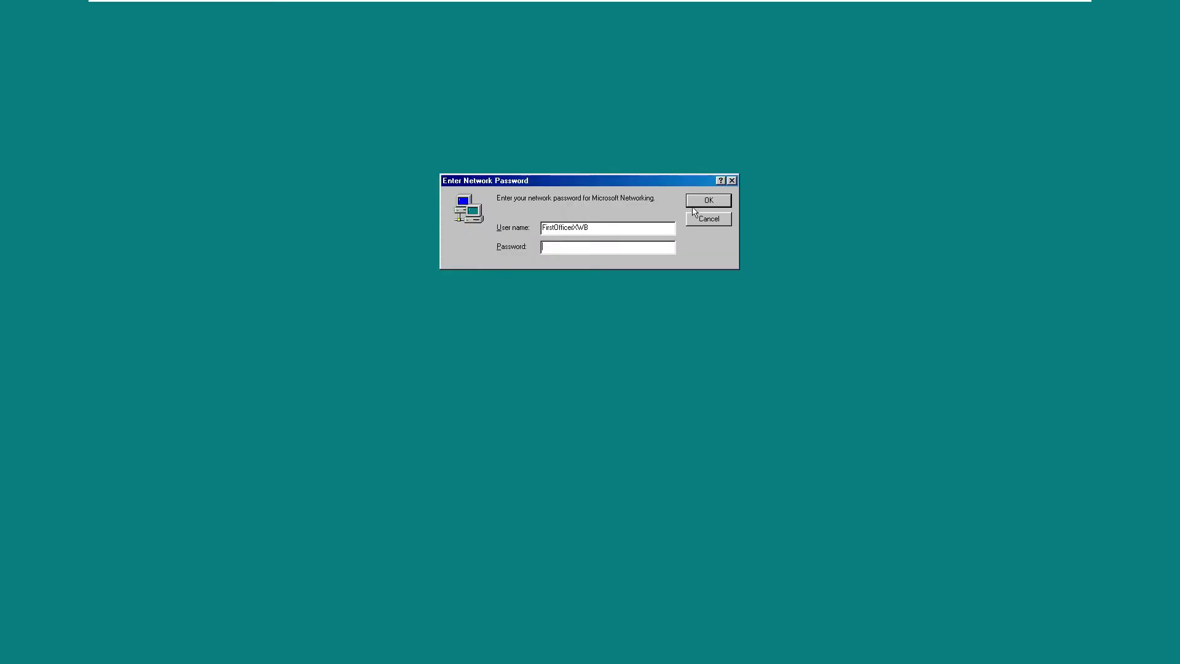
left_click(694, 218)
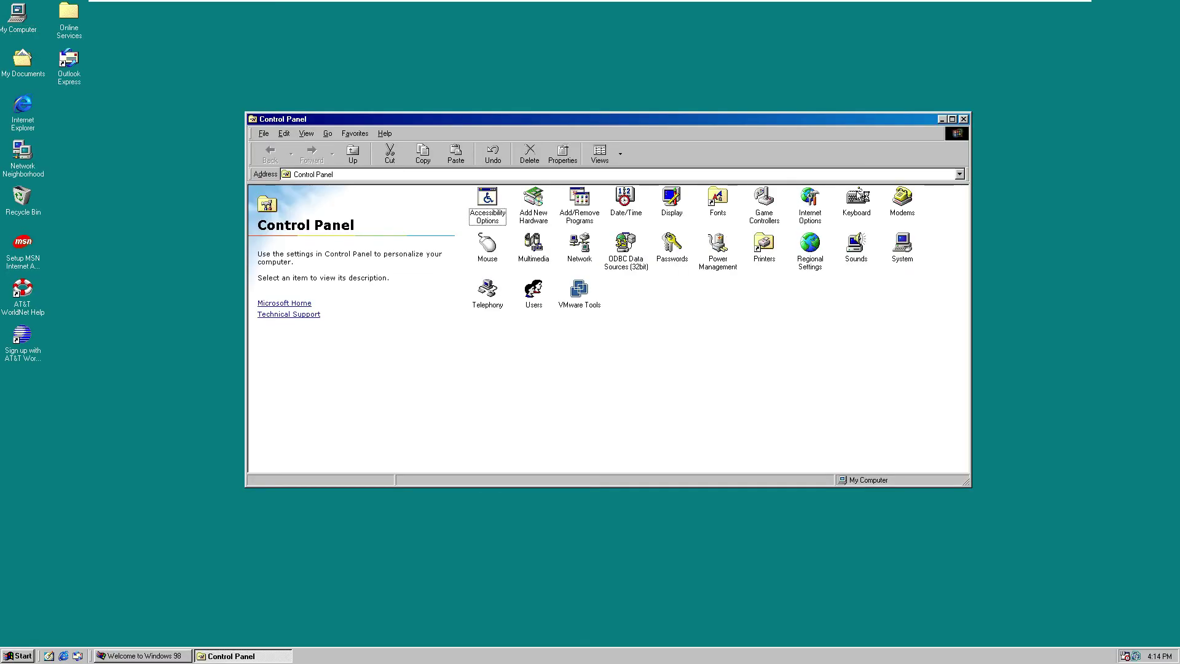
- Close the Control Panel and Welcome windows, and look into Web Folders in My Computer
left_click(964, 119)
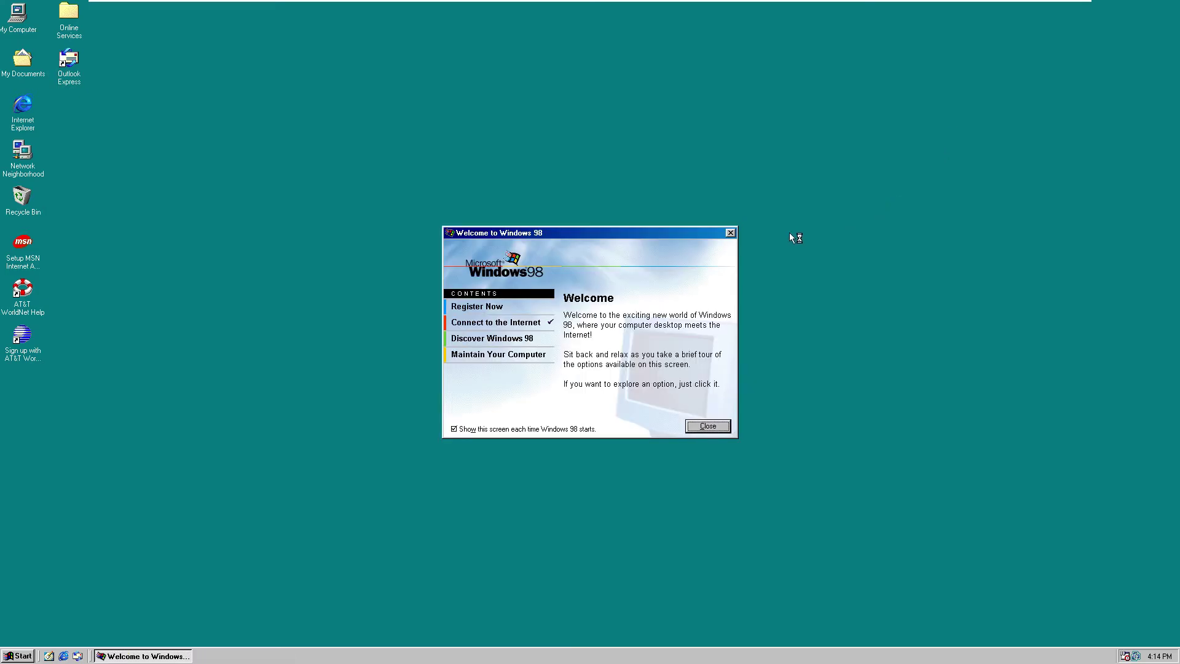
left_click(730, 233)
double_click(20, 16)
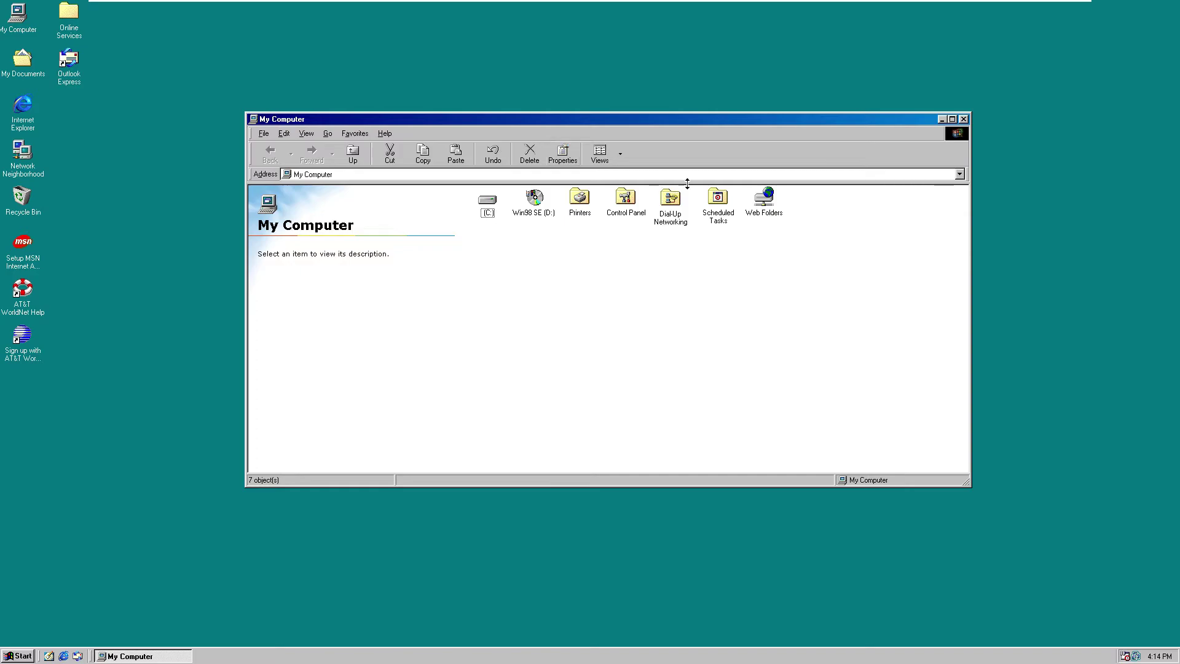
double_click(764, 198)
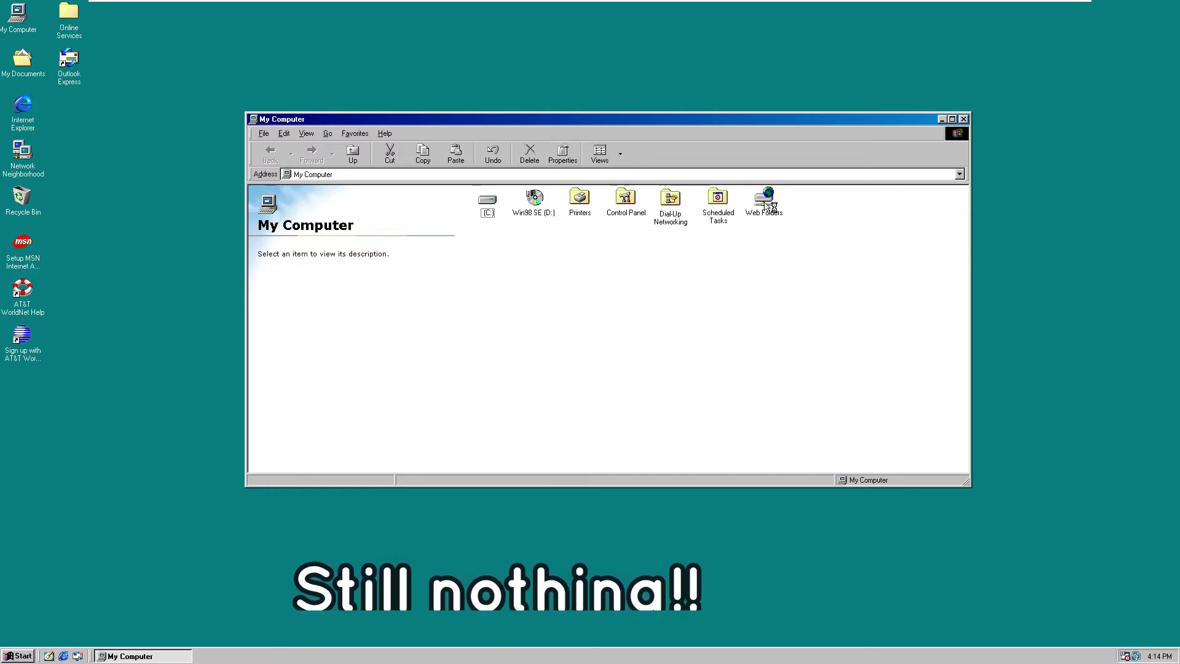
left_click(498, 209)
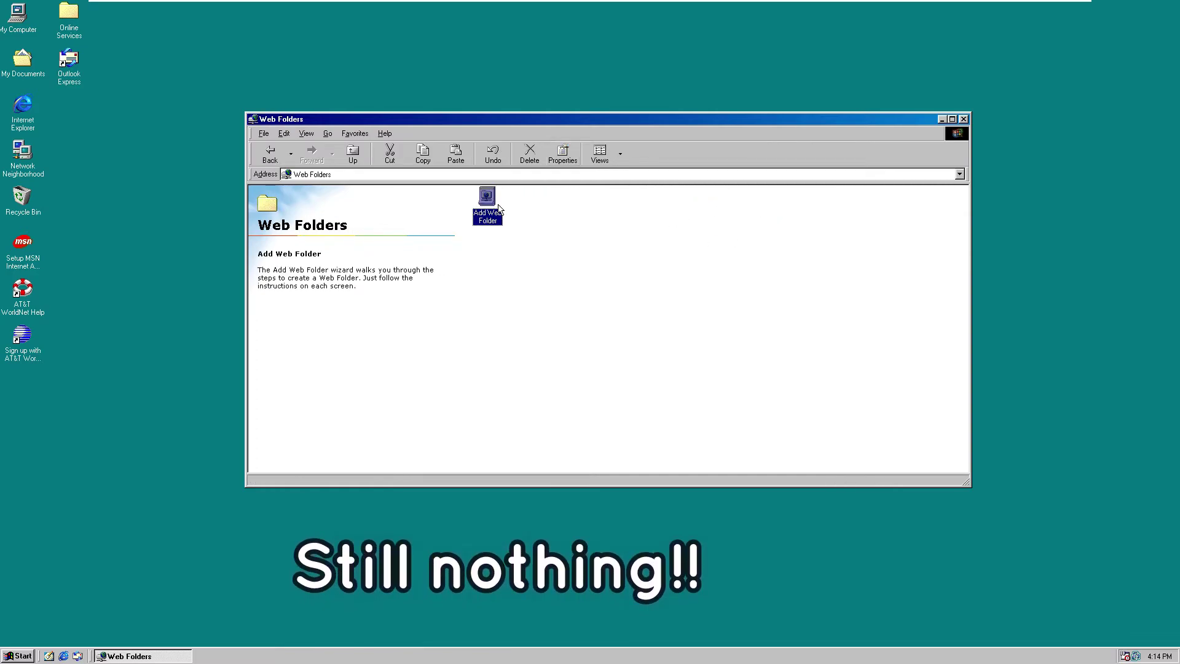
left_click(270, 155)
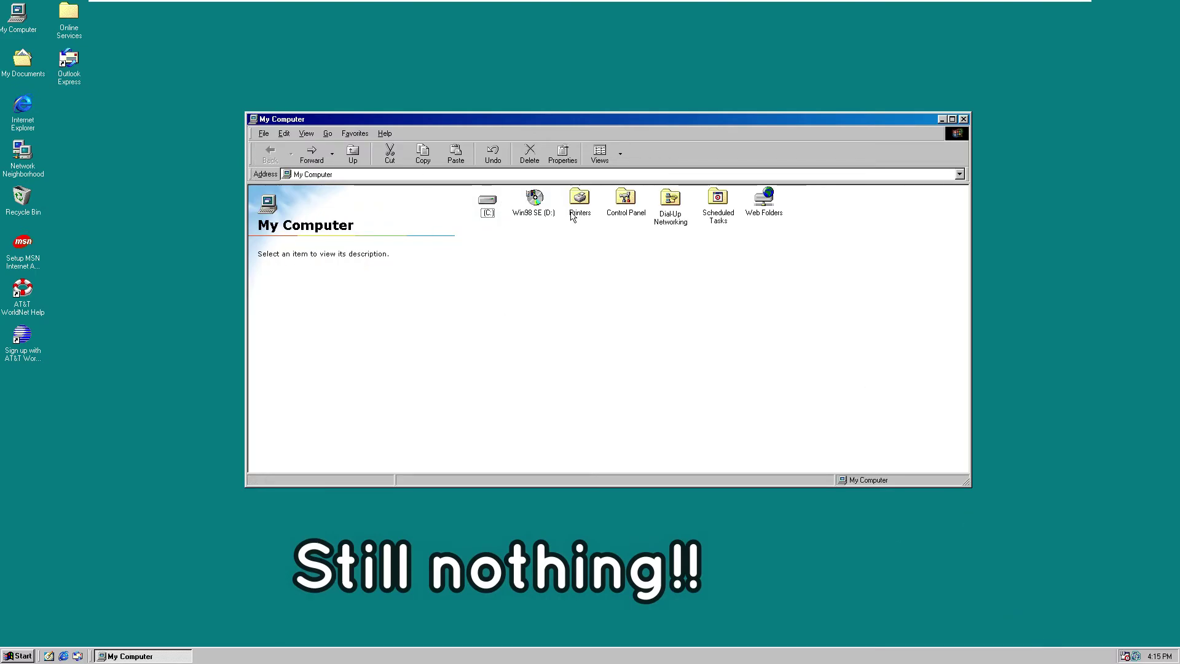
- Browse the C: drive, its My Documents folder and other items, returning to My Computer
double_click(486, 206)
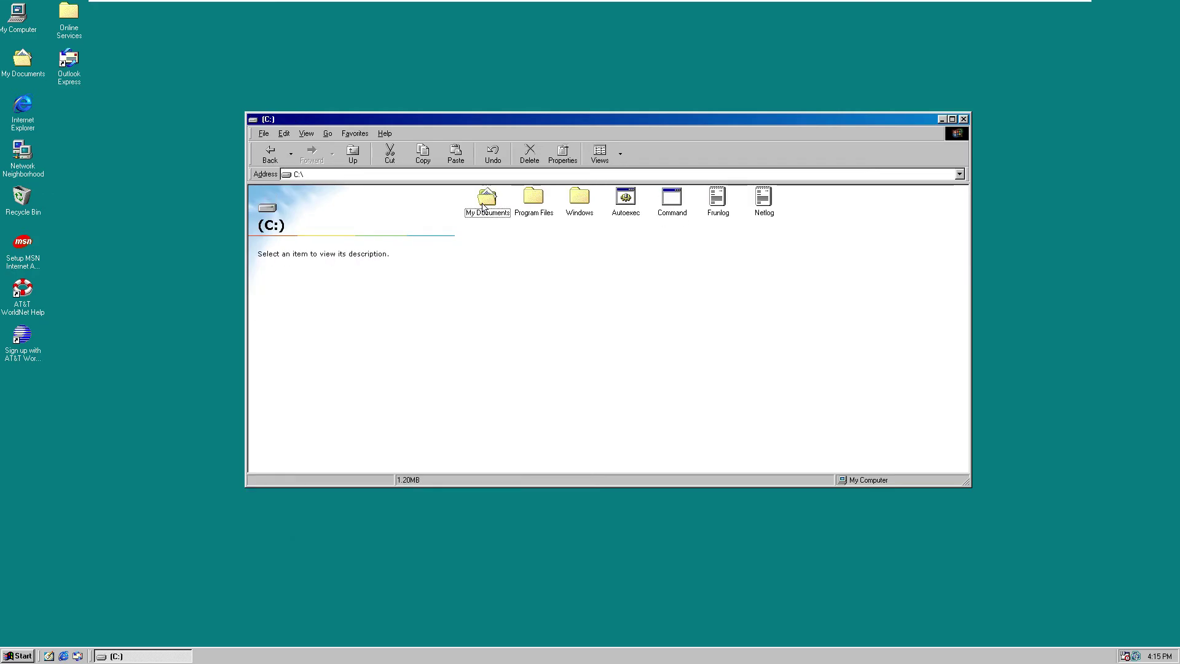
double_click(490, 212)
double_click(490, 213)
left_click(275, 158)
left_click(276, 158)
left_click(275, 158)
double_click(671, 205)
left_click(309, 115)
left_click(274, 157)
double_click(725, 204)
left_click(274, 157)
double_click(766, 200)
left_click(274, 157)
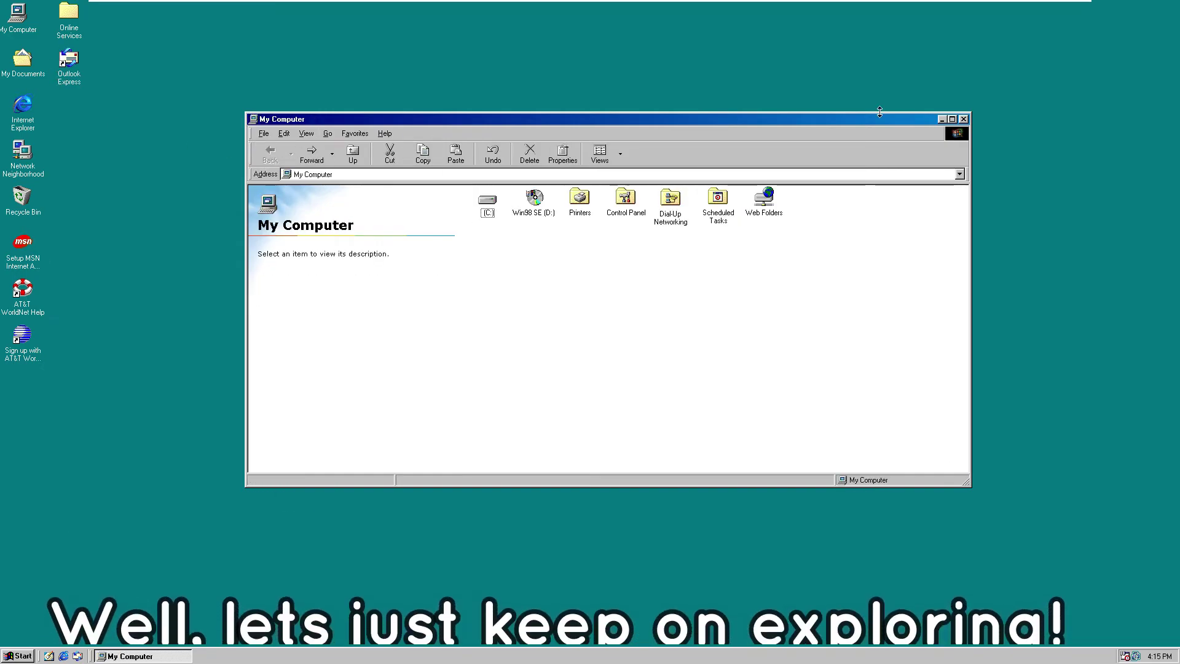
- Reopen My Computer, open the Win98 SE disc, and review the components and installed programs in Add/Remove Software
key("alt+F4")
double_click(12, 13)
double_click(534, 201)
left_click(768, 132)
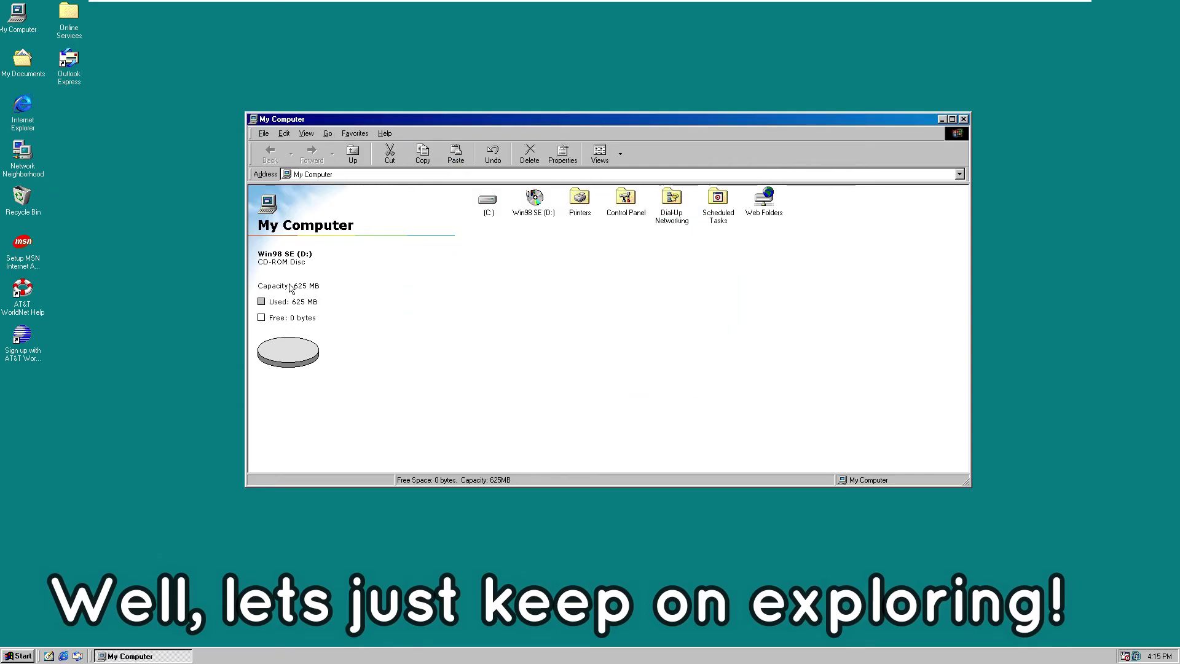
double_click(533, 198)
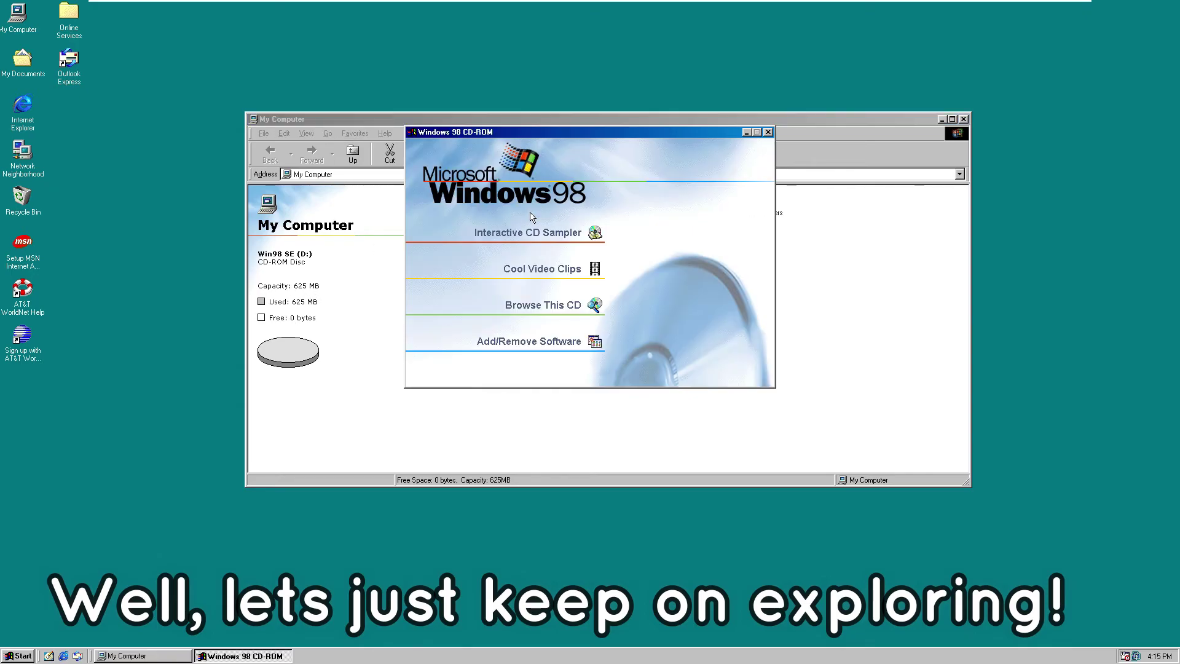
left_click(541, 339)
left_click_drag(354, 242, 355, 274)
left_click(186, 174)
left_click(267, 290)
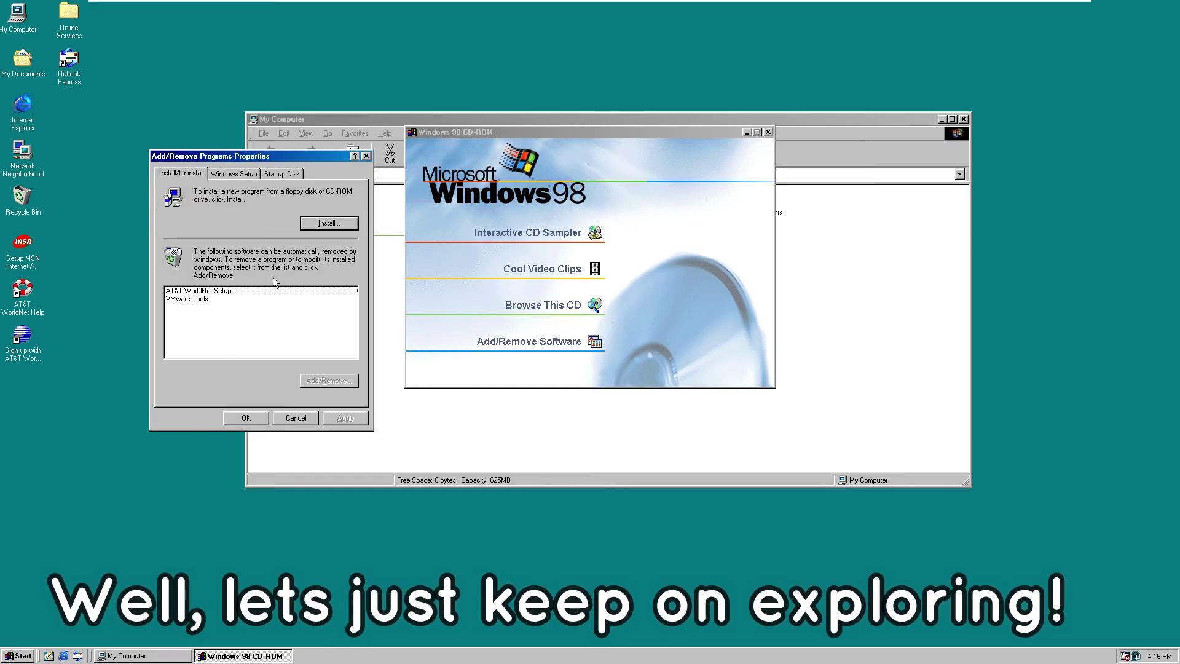
- Try to modify or remove VMware Tools, and exit its setup
left_click(220, 300)
left_click(319, 381)
left_click(654, 425)
left_click(697, 424)
left_click(560, 348)
left_click(652, 426)
- View the Startup Disk and Windows Setup options, and close all open windows
left_click(299, 177)
left_click(236, 174)
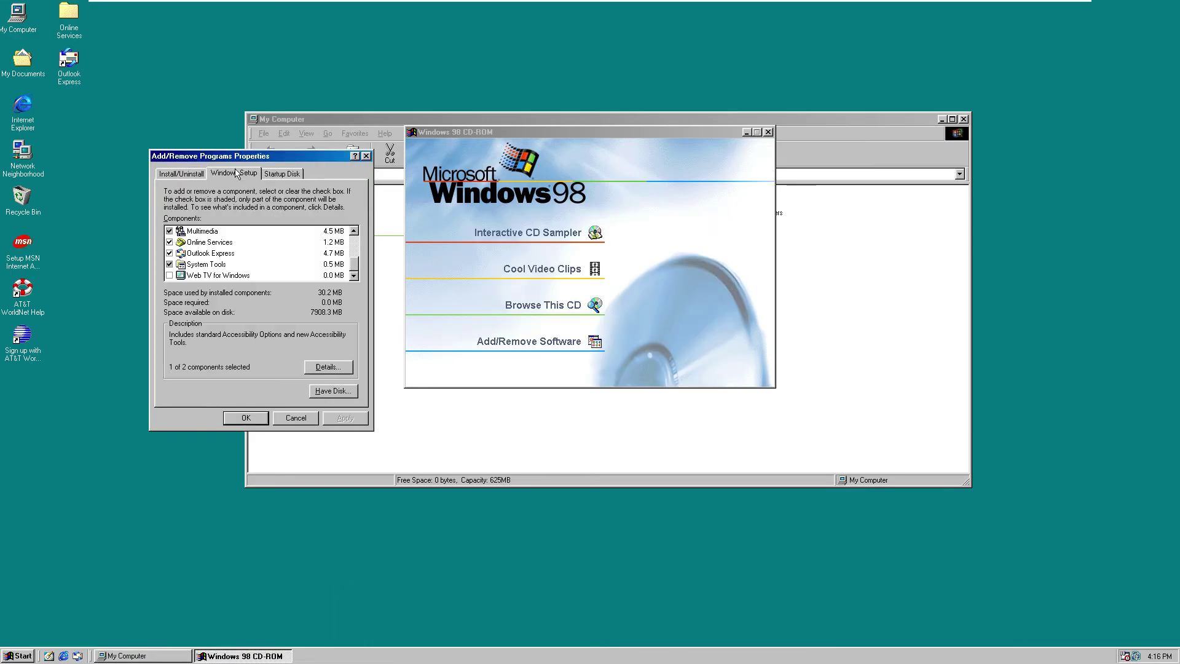
left_click(368, 158)
left_click(769, 133)
left_click(964, 120)
left_click(760, 538)
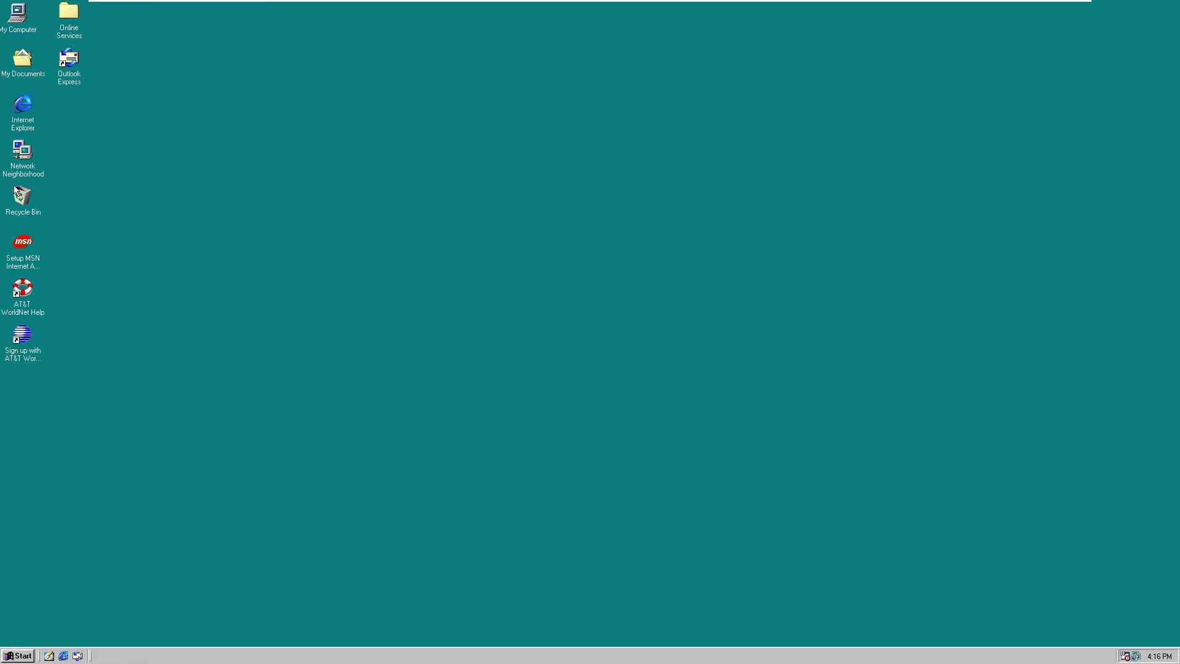
- Open Autoexec on the C: drive briefly, and launch Internet Explorer from its folder in Program Files
double_click(14, 14)
double_click(499, 203)
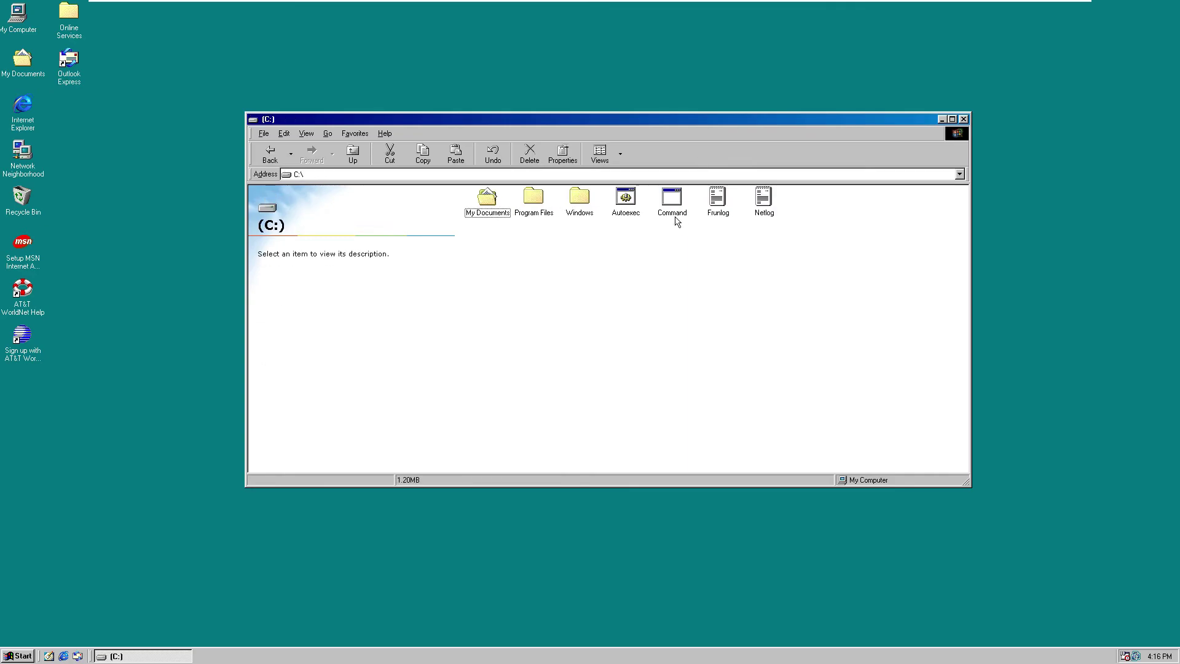
double_click(635, 207)
left_click(473, 90)
double_click(515, 212)
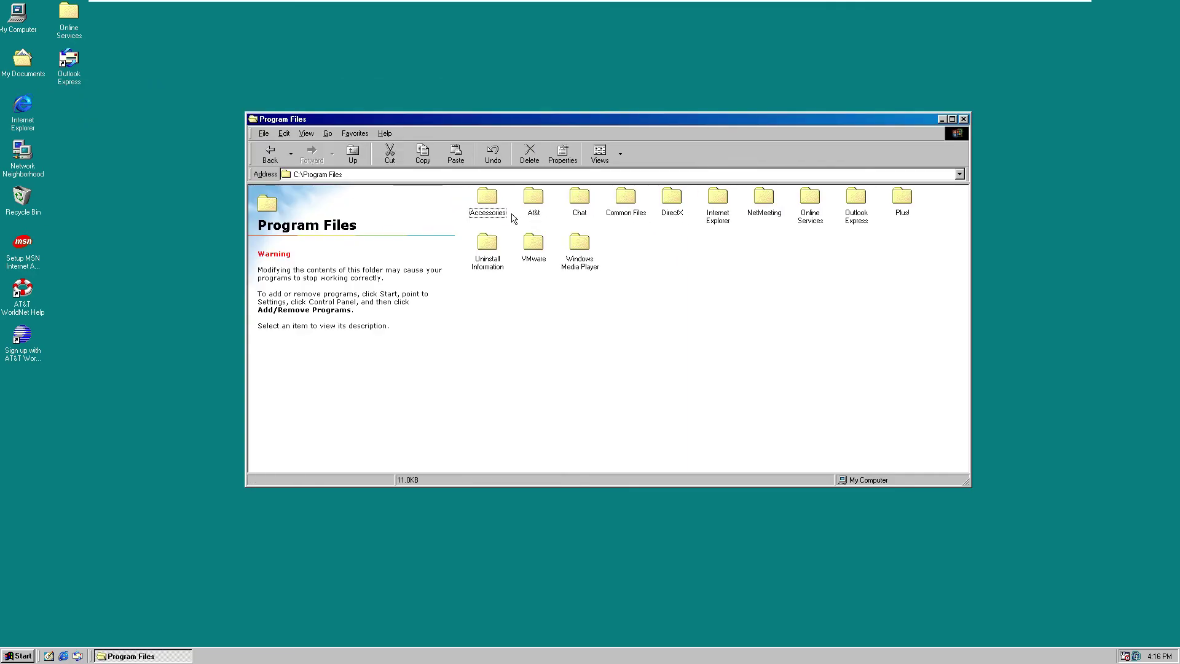
double_click(707, 217)
- Search the web for "download google chrome", try the "Download & install Google Chrome" result, and dismiss the browser errors
type("download ggo")
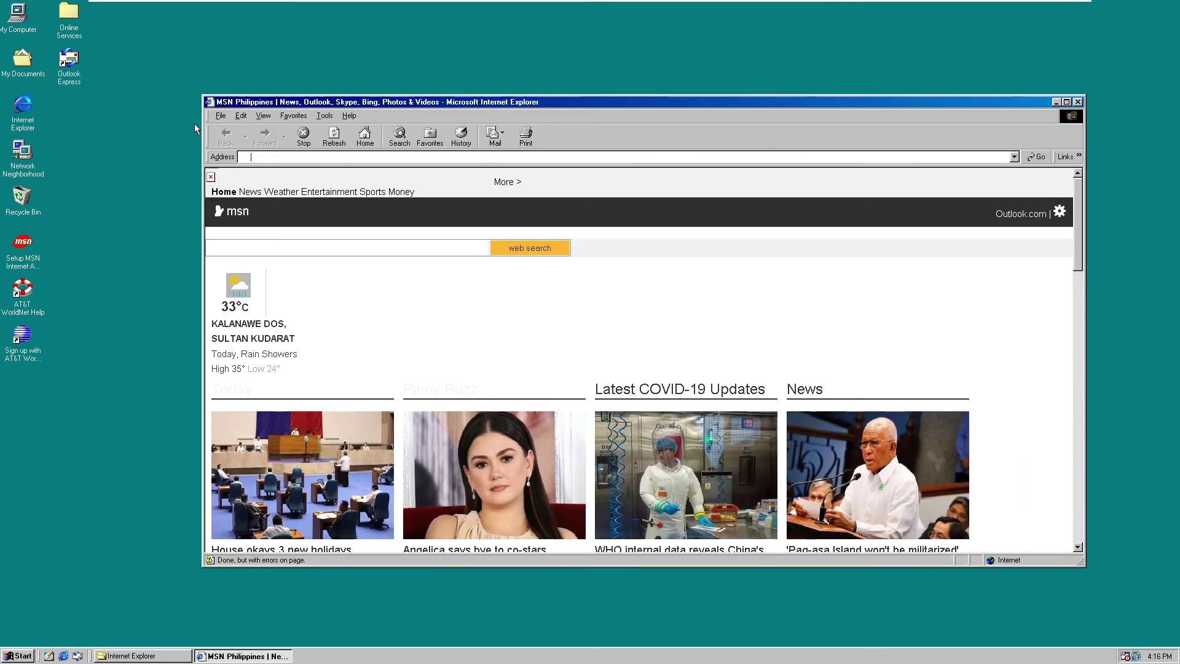
key("BackSpace")
key("BackSpace")
type("oogle chrome")
key("Return")
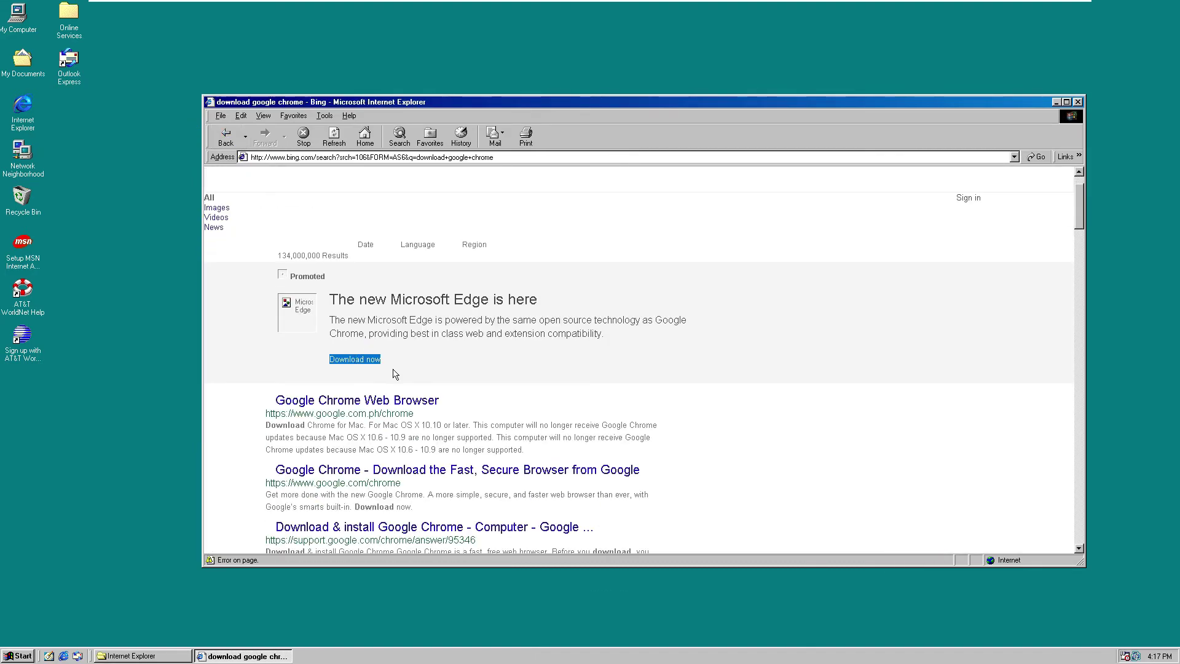
scroll(372, 473, "down", 6)
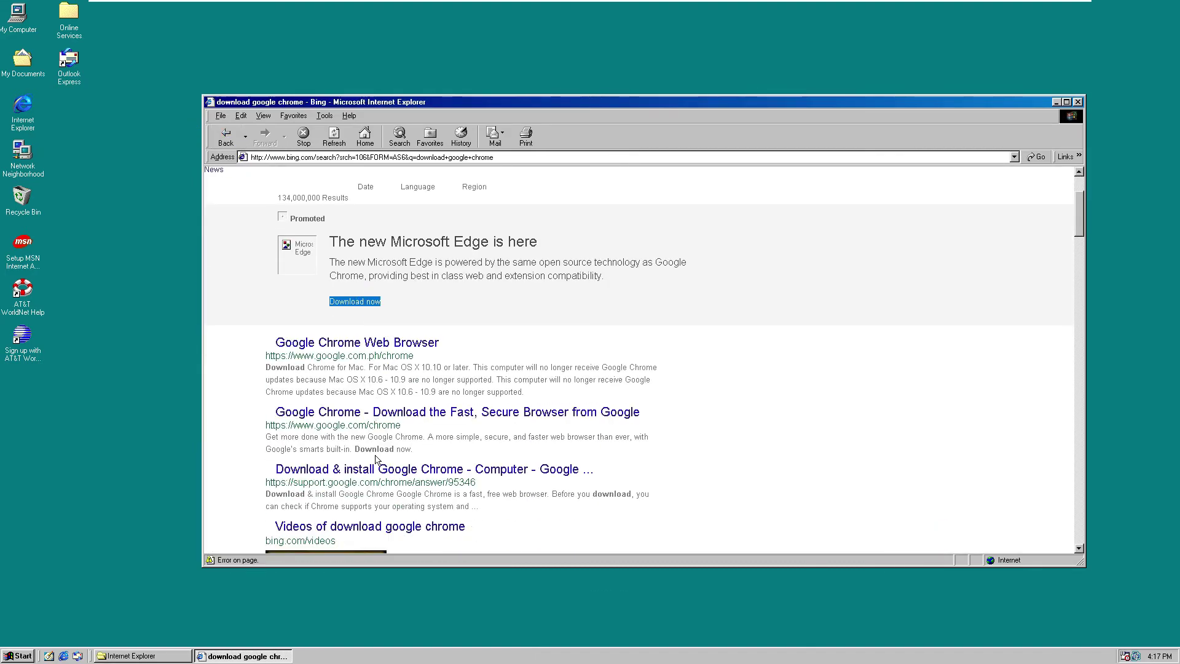
left_click(681, 318)
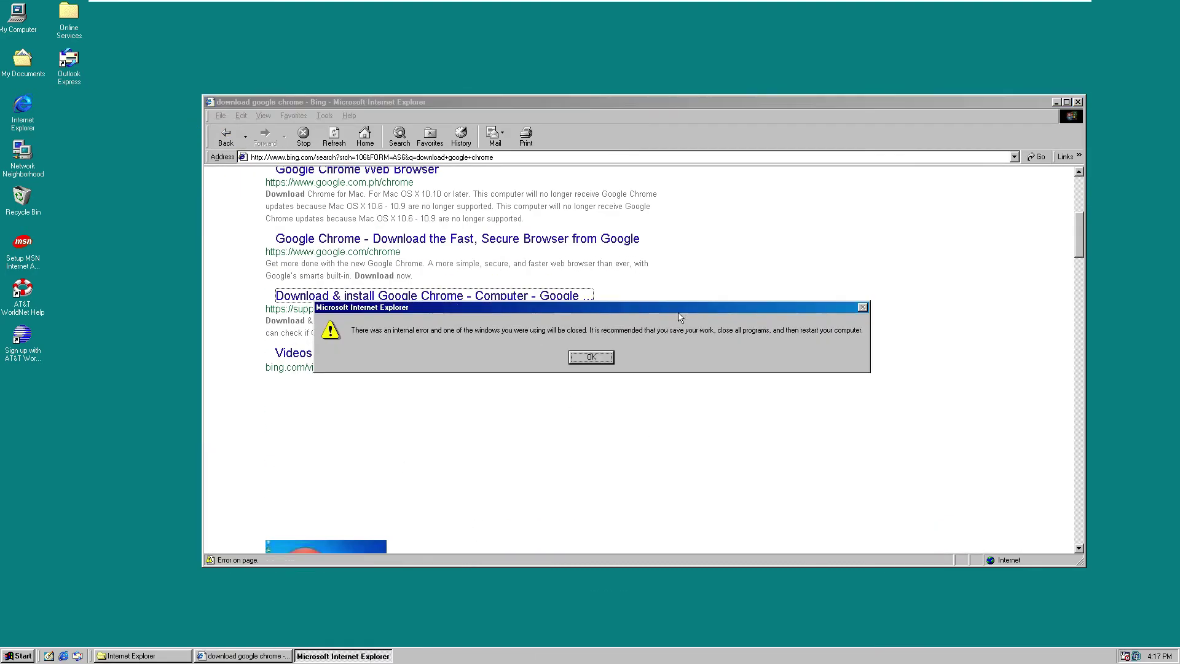
left_click(608, 354)
left_click(965, 117)
double_click(23, 111)
left_click(435, 158)
type("google chrome")
key("Return")
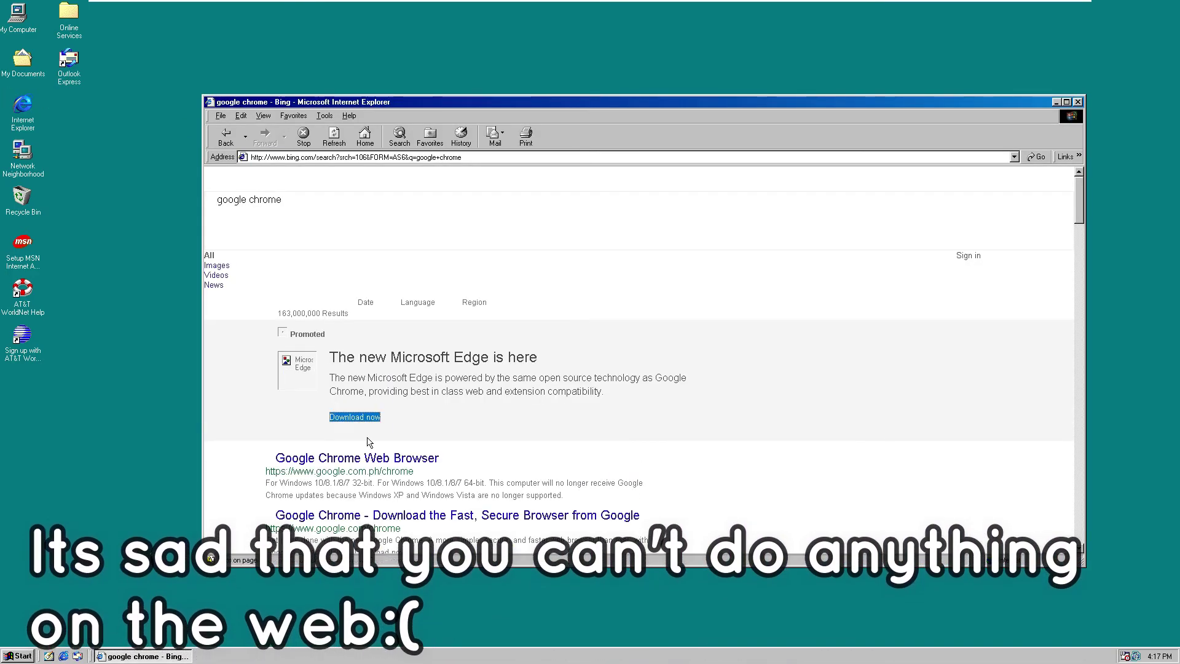
scroll(363, 446, "down", 2)
left_click(356, 456)
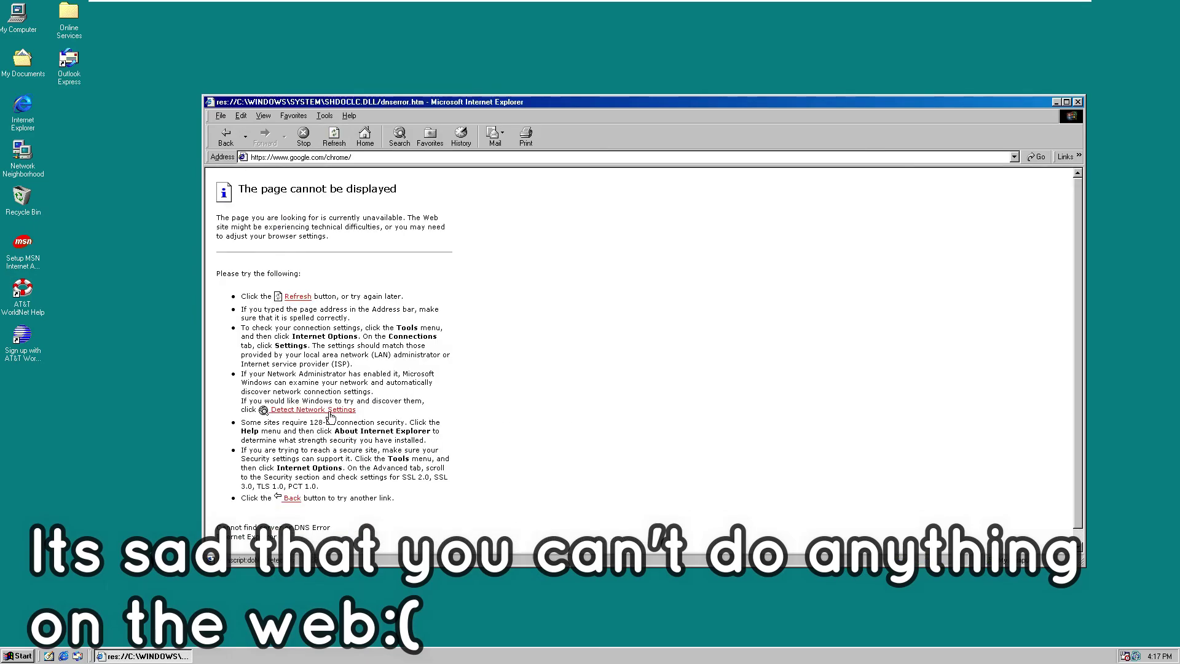
left_click(225, 137)
scroll(337, 397, "down", 5)
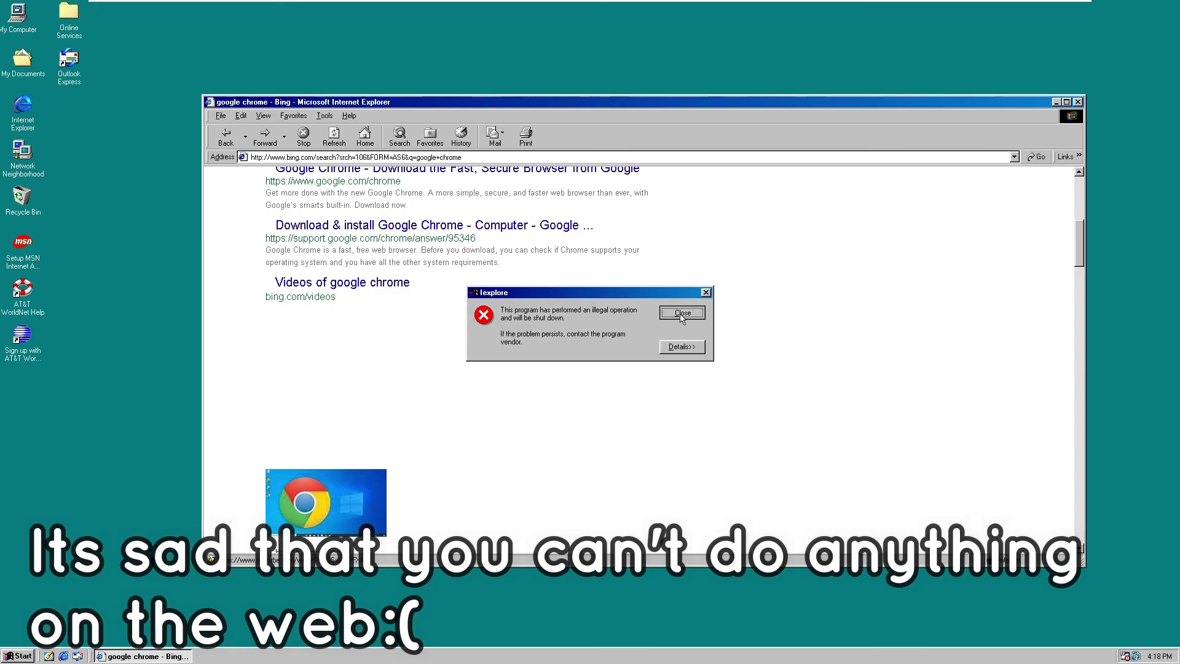
left_click(682, 315)
- Open Network Neighborhood briefly, and try launching Windows Update before closing its window
double_click(25, 155)
left_click(831, 115)
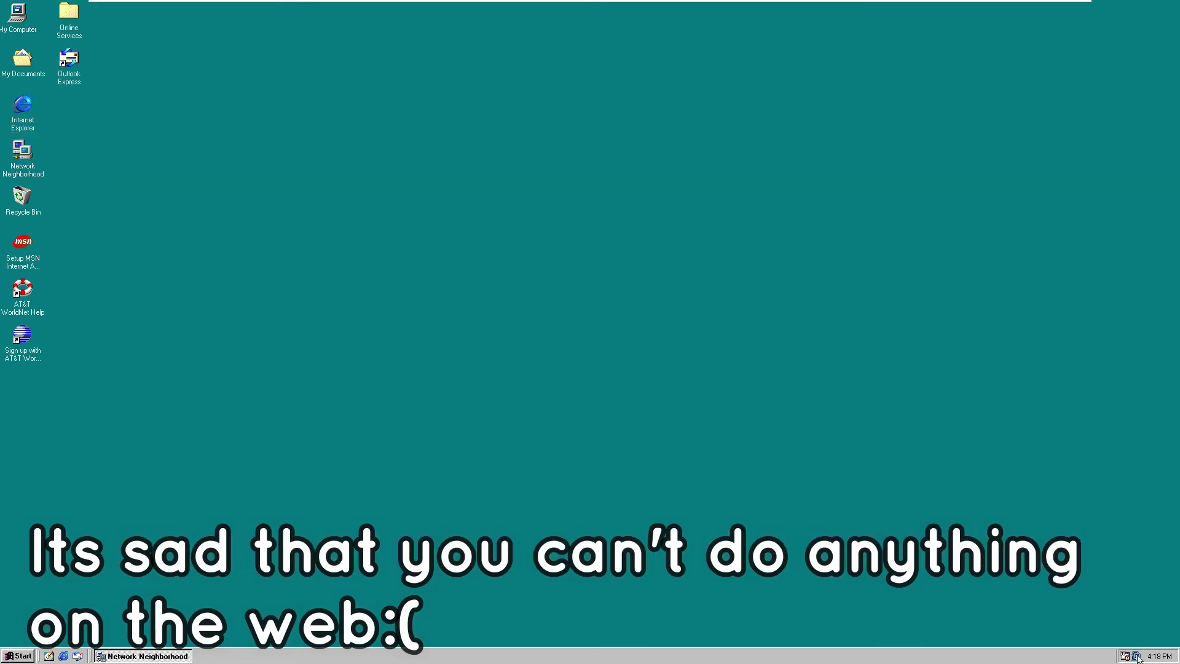
left_click(18, 656)
mouse_move(65, 544)
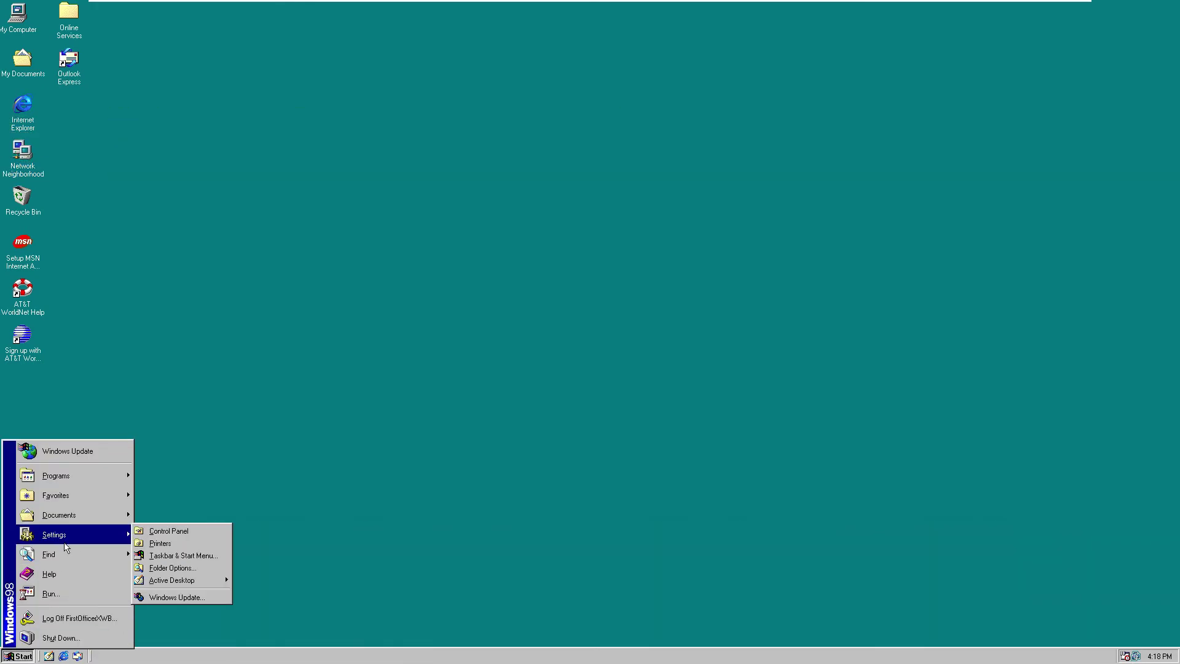
left_click(175, 598)
left_click(1078, 101)
- Browse the Media and Links favorites, open a site from the Links folder, and close its browser window
left_click(19, 656)
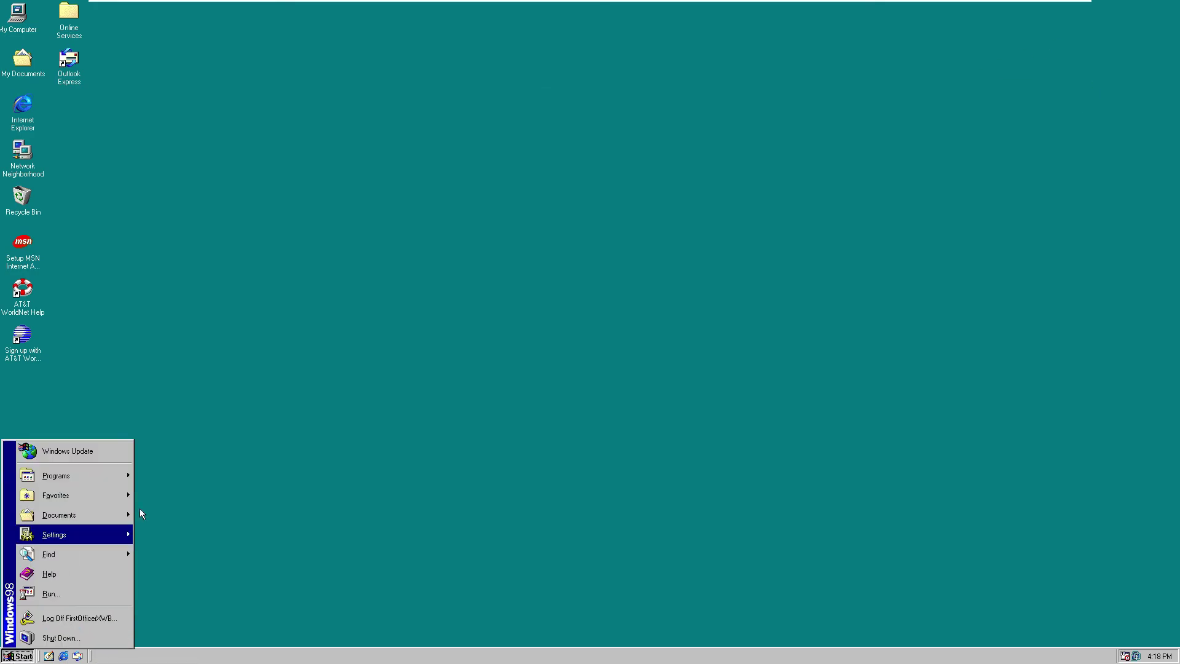
mouse_move(91, 513)
mouse_move(61, 495)
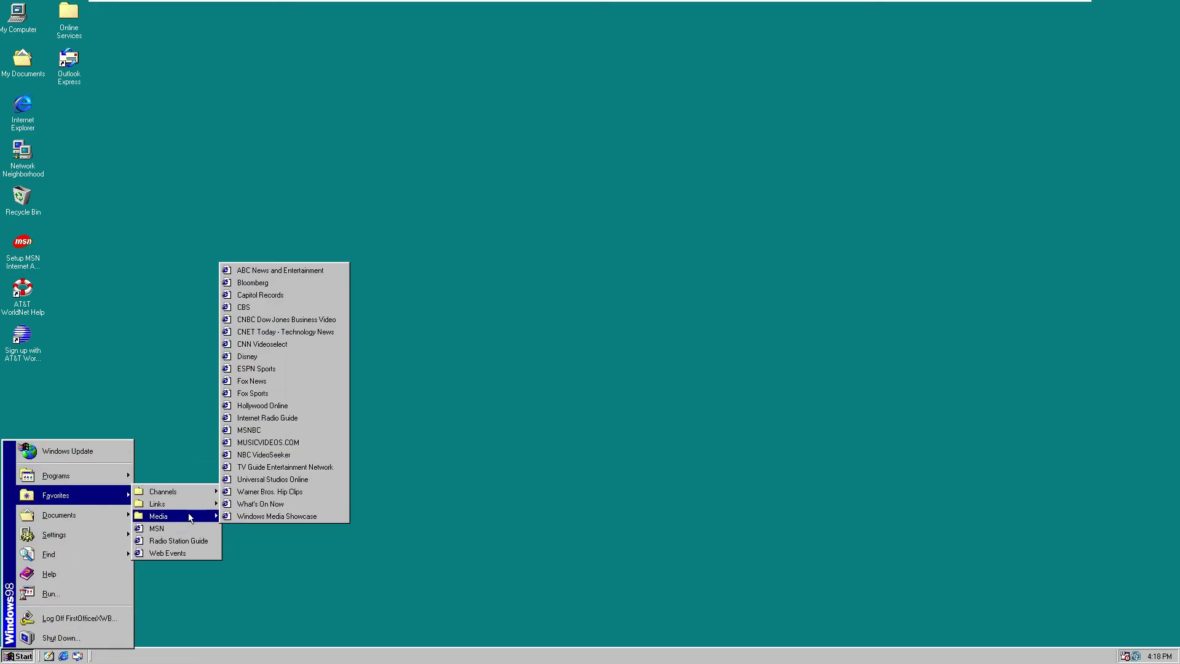
mouse_move(185, 504)
left_click(250, 566)
left_click(1080, 102)
- Open Control Panel and view the Telephony settings, dismissing them without changes
left_click(19, 656)
mouse_move(54, 534)
left_click(175, 532)
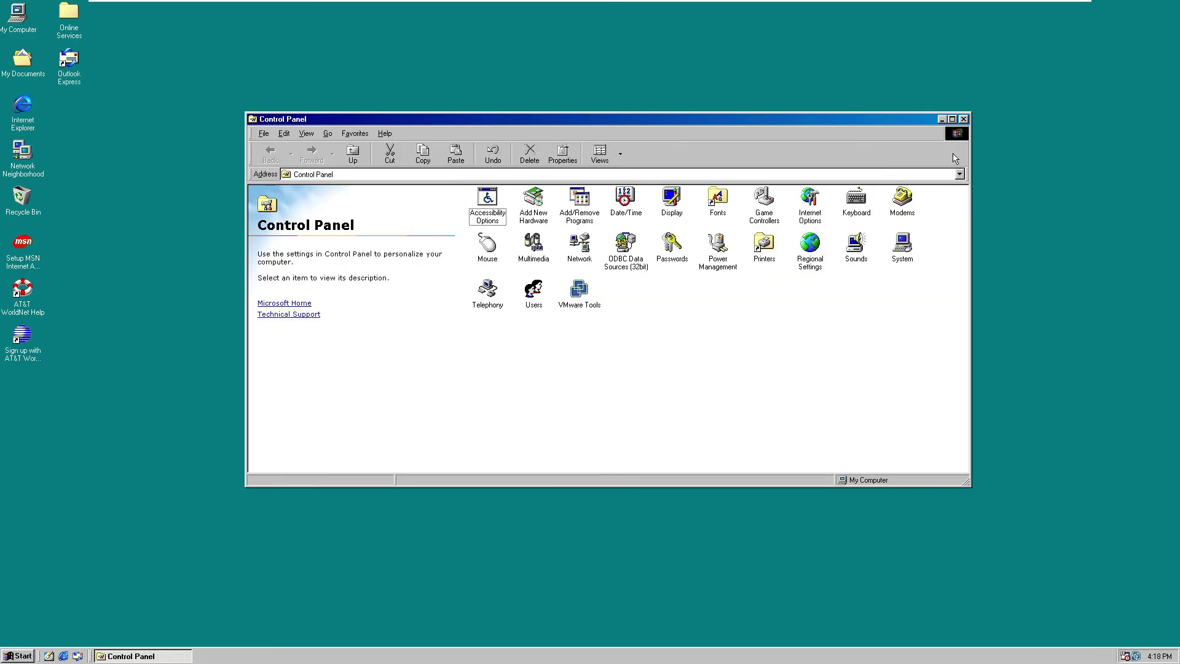
double_click(478, 306)
key("Escape")
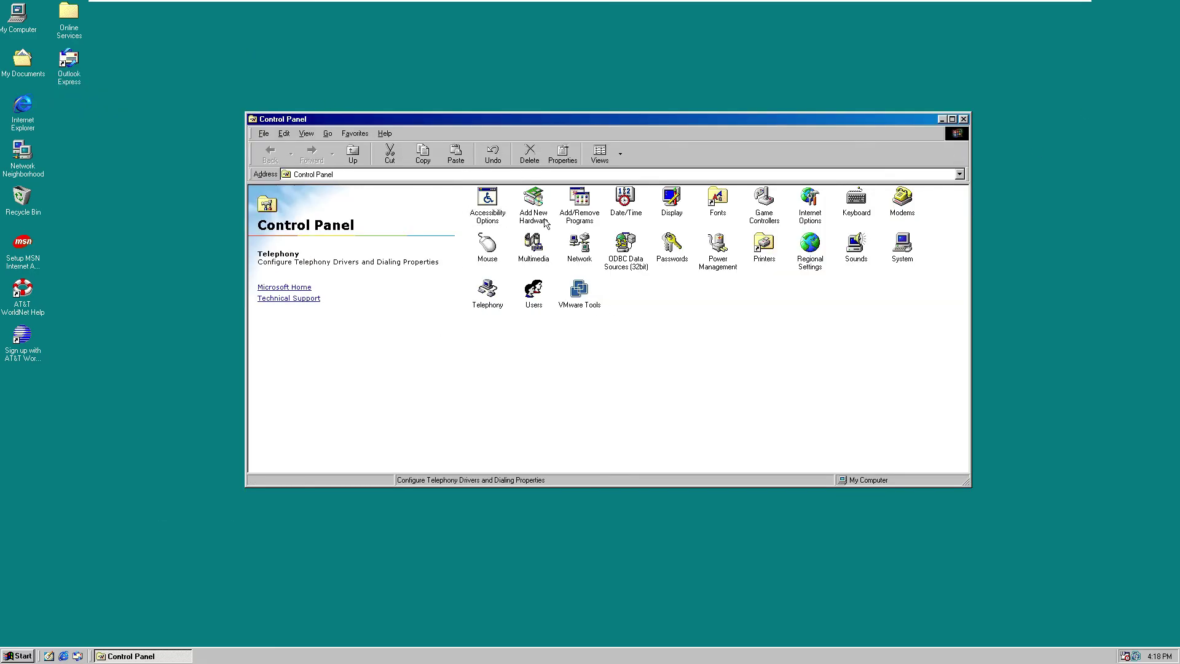
- Review the Security, Content, Connections, Programs and Advanced pages of Internet Options, cancel without changes, and close Control Panel
double_click(806, 205)
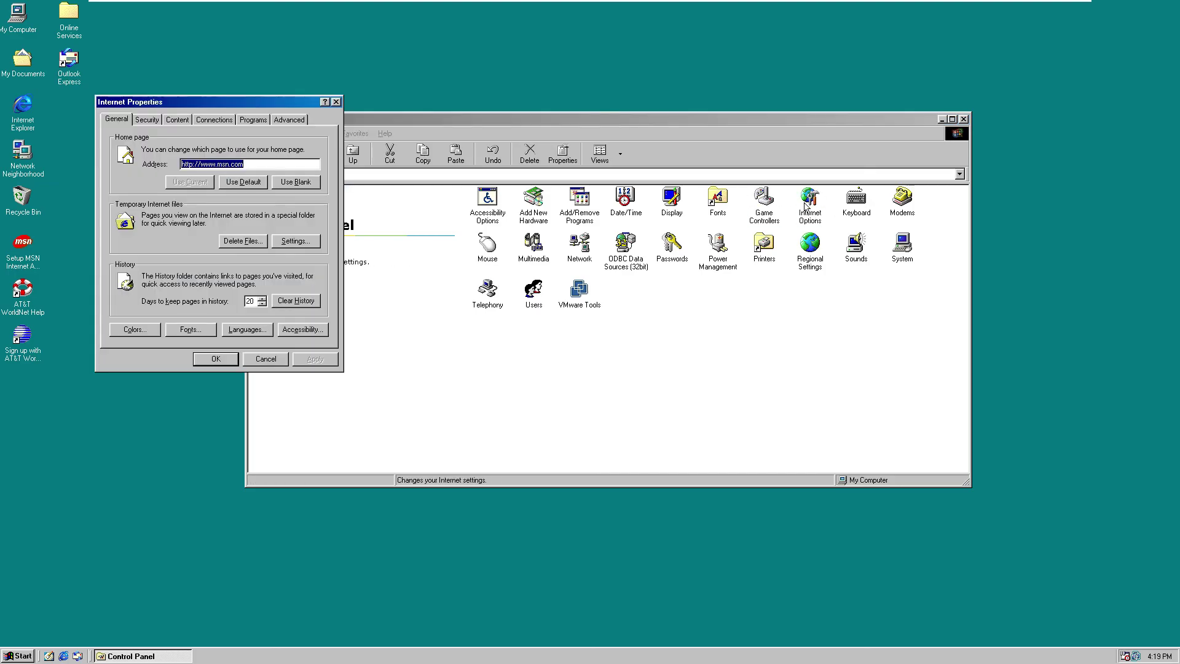
left_click(147, 119)
left_click(177, 119)
left_click(214, 119)
left_click(258, 119)
left_click(291, 120)
left_click(266, 359)
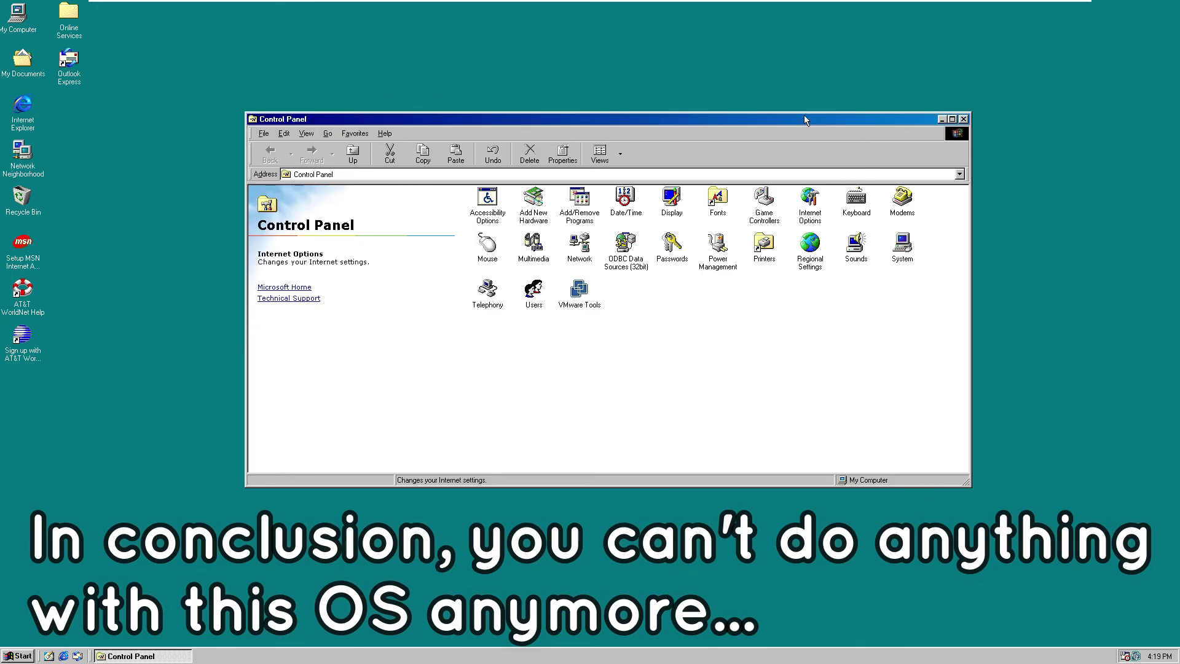
left_click(964, 119)
left_click(536, 298)
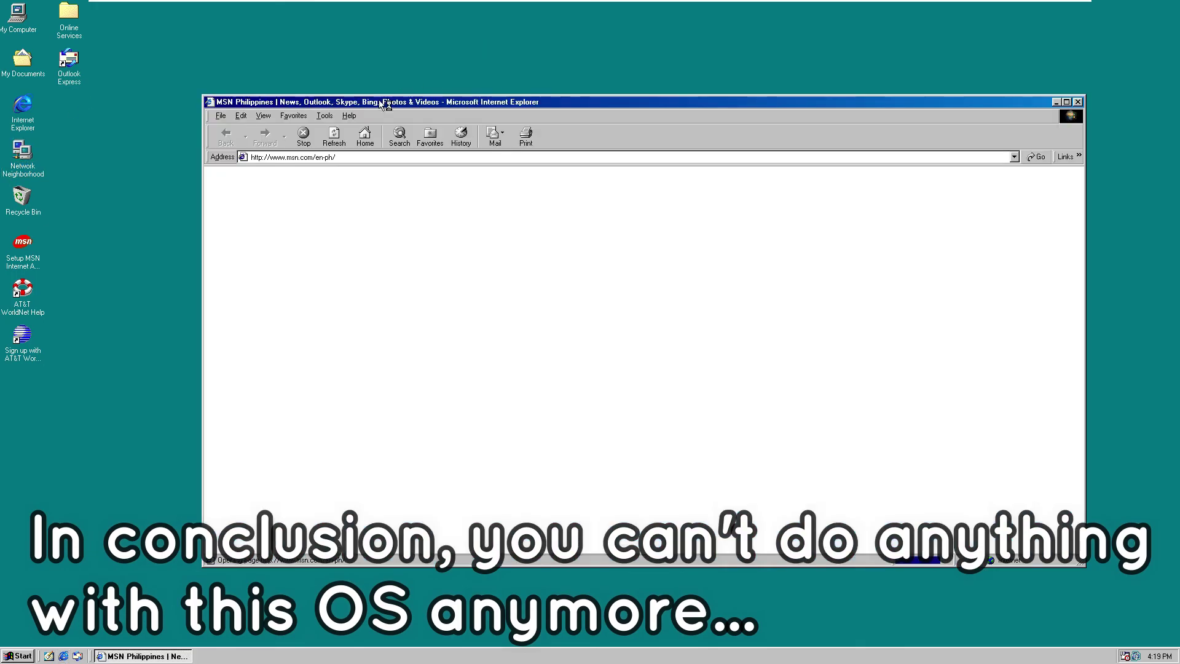
- View the version information about Internet Explorer, and close the browser
left_click(325, 116)
mouse_move(349, 115)
left_click(398, 198)
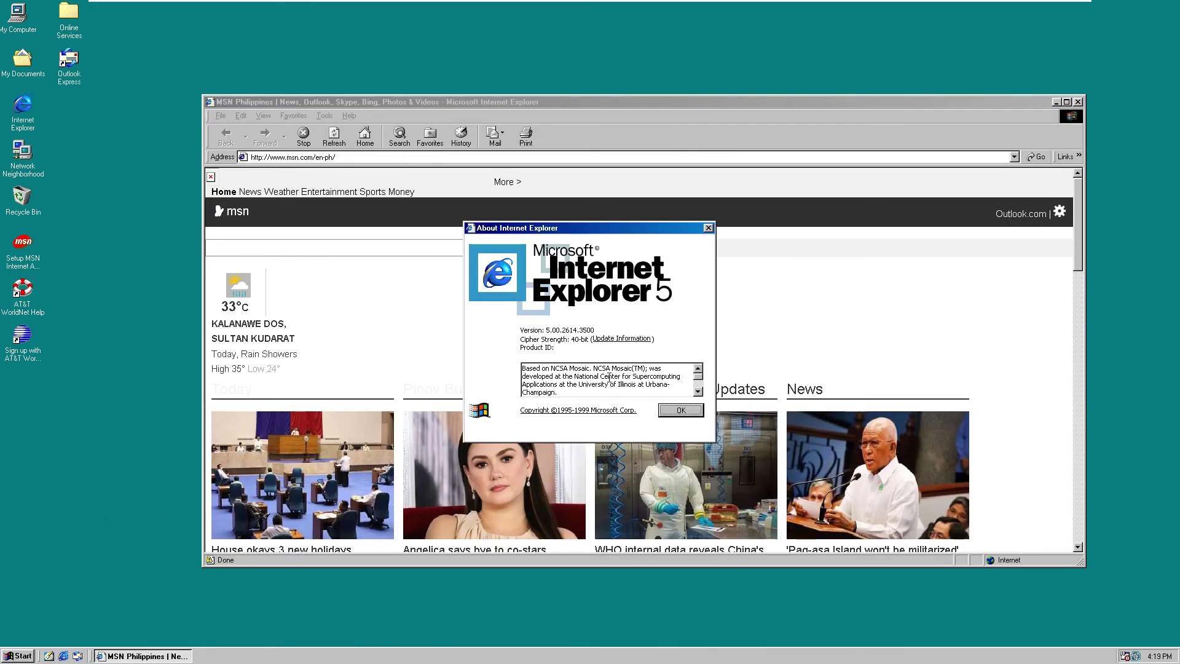
left_click(688, 413)
key("alt+F4")
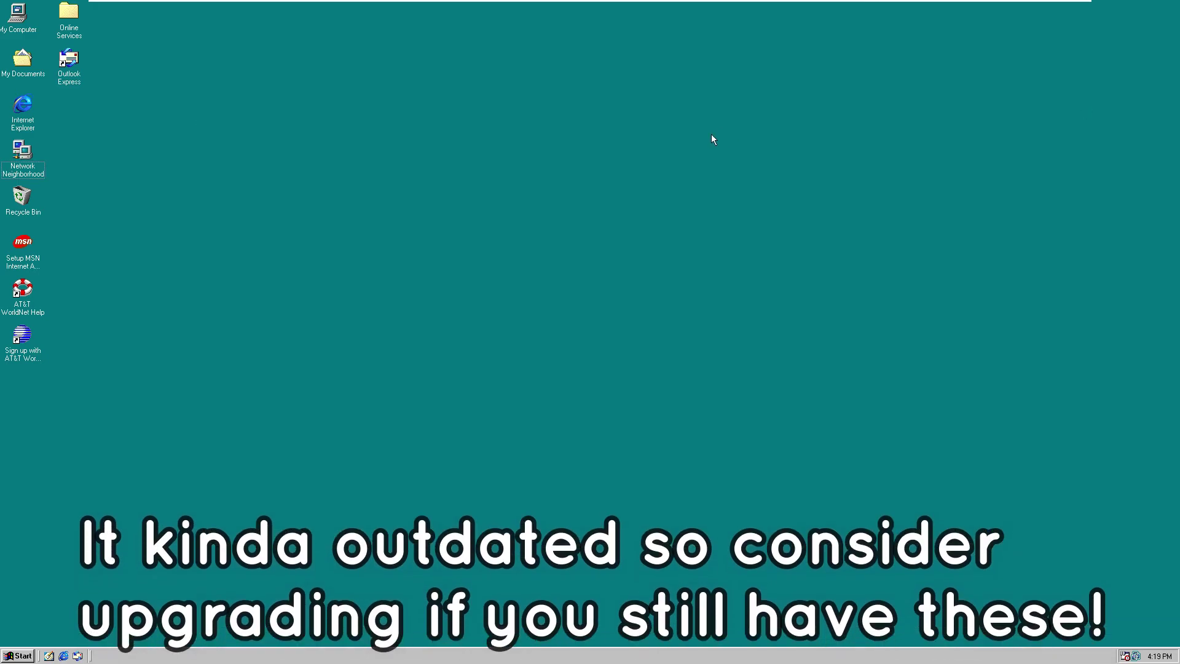